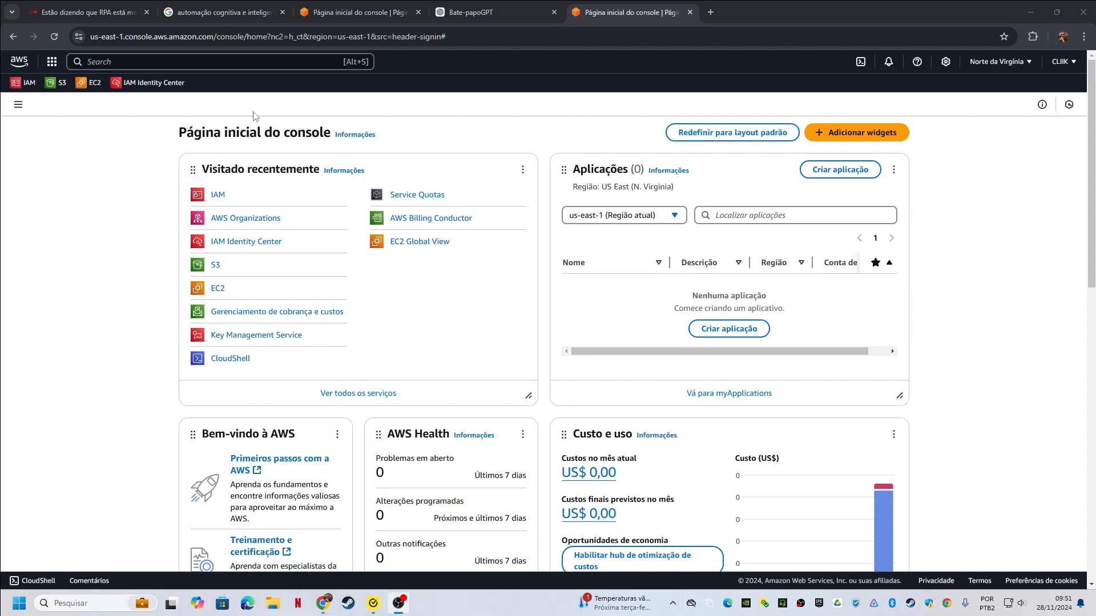
# Search the console for 'iam' and open IAM Identity Center, highlighting its heading
pyautogui.click(183, 65)
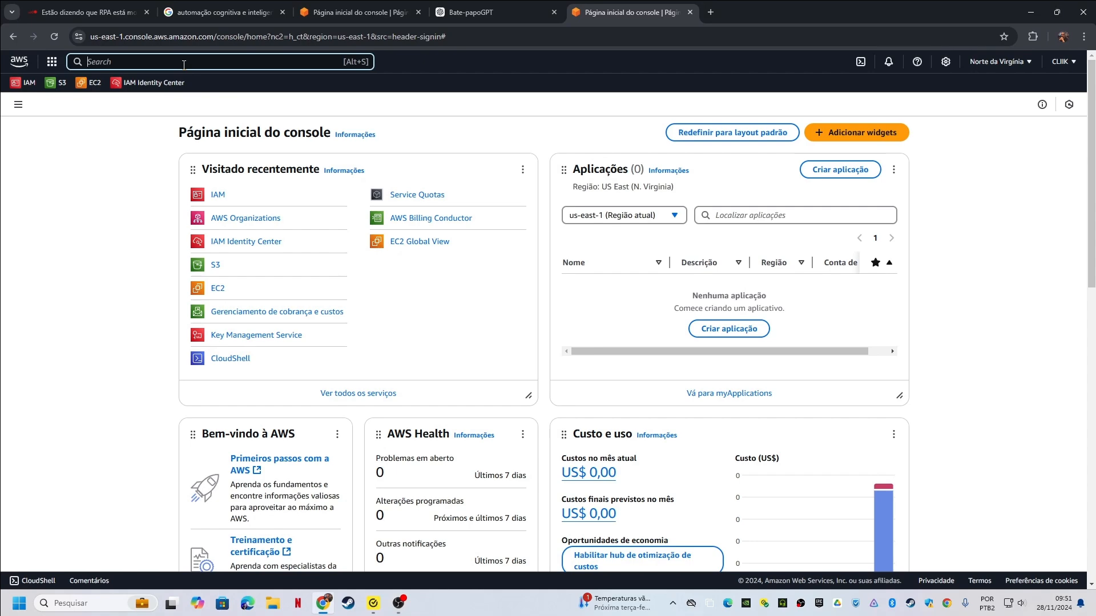
pyautogui.write('aim')
pyautogui.press('BackSpace')
pyautogui.press('BackSpace')
pyautogui.write('i')
pyautogui.press('BackSpace')
pyautogui.press('BackSpace')
pyautogui.write('iam')
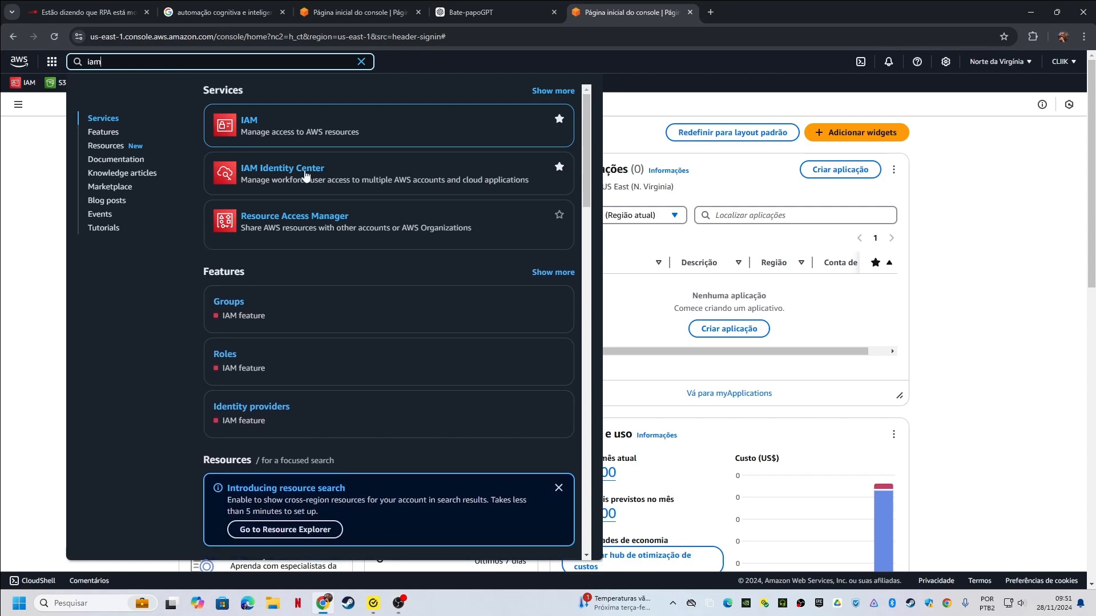
pyautogui.click(285, 169)
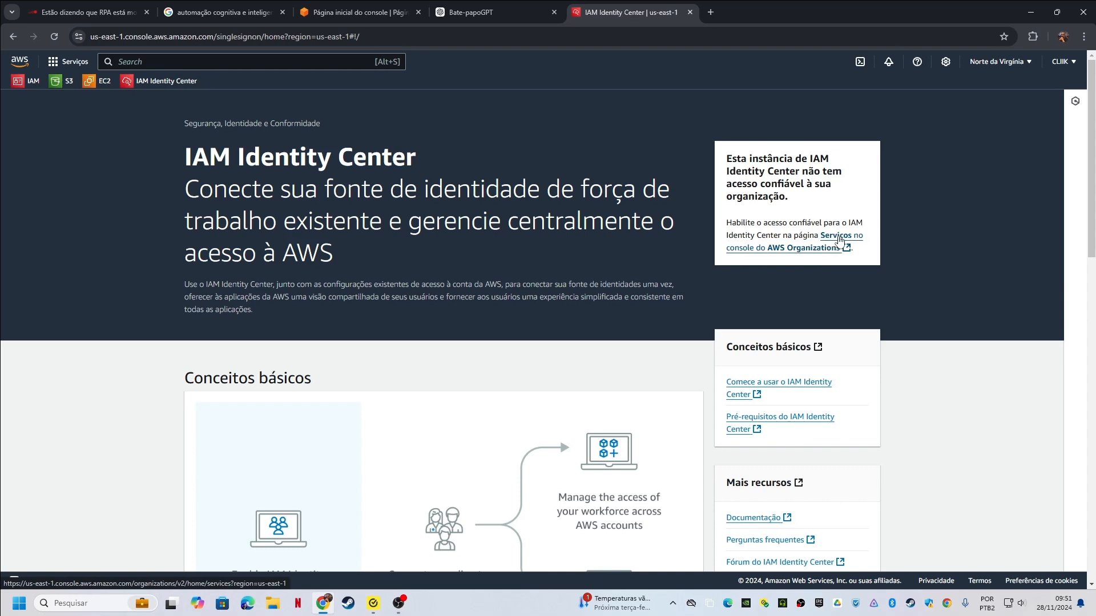
pyautogui.moveTo(177, 156); pyautogui.dragTo(466, 158)
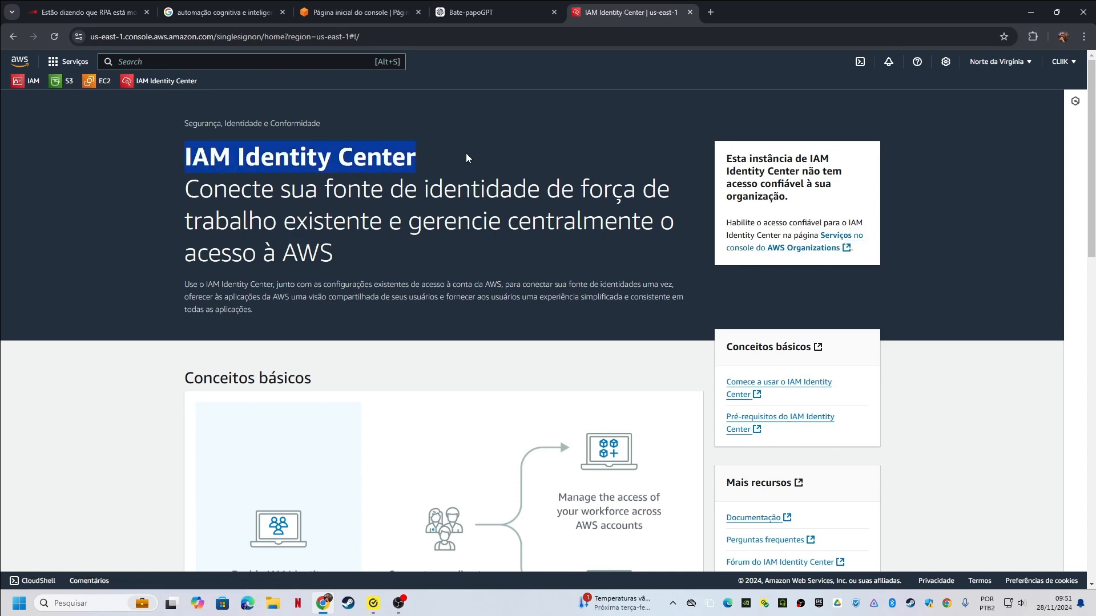
# In Organizations' integrated services list, find 'iam ident' and open the AWS IAM Identity Center entry
pyautogui.click(834, 243)
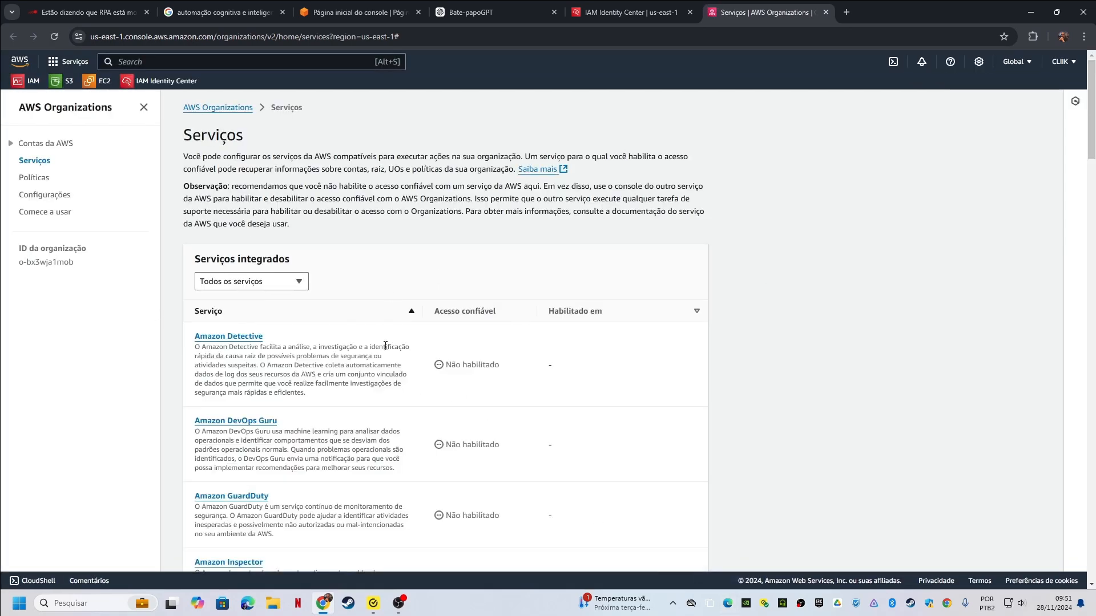
pyautogui.scroll(-7, 480, 365)
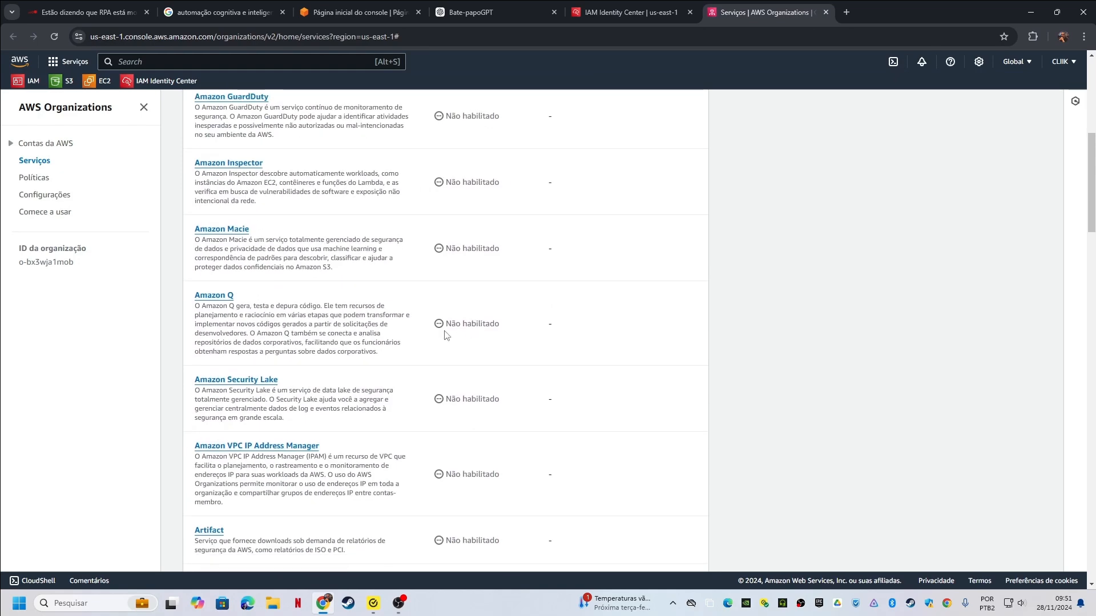
pyautogui.hotkey('ctrl', 'f')
pyautogui.write('iam')
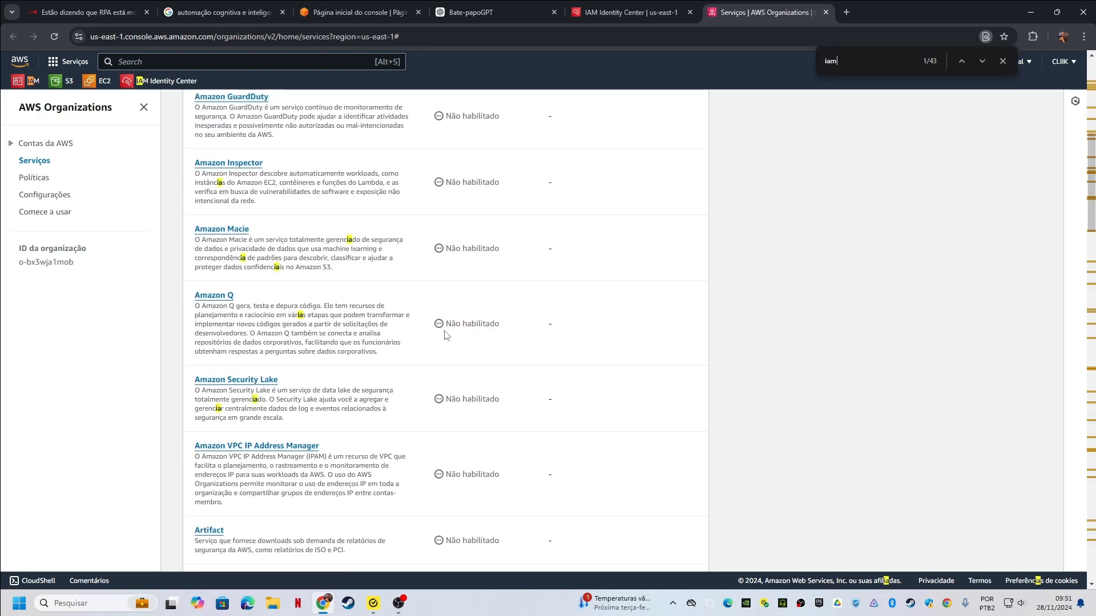
pyautogui.write(' ident')
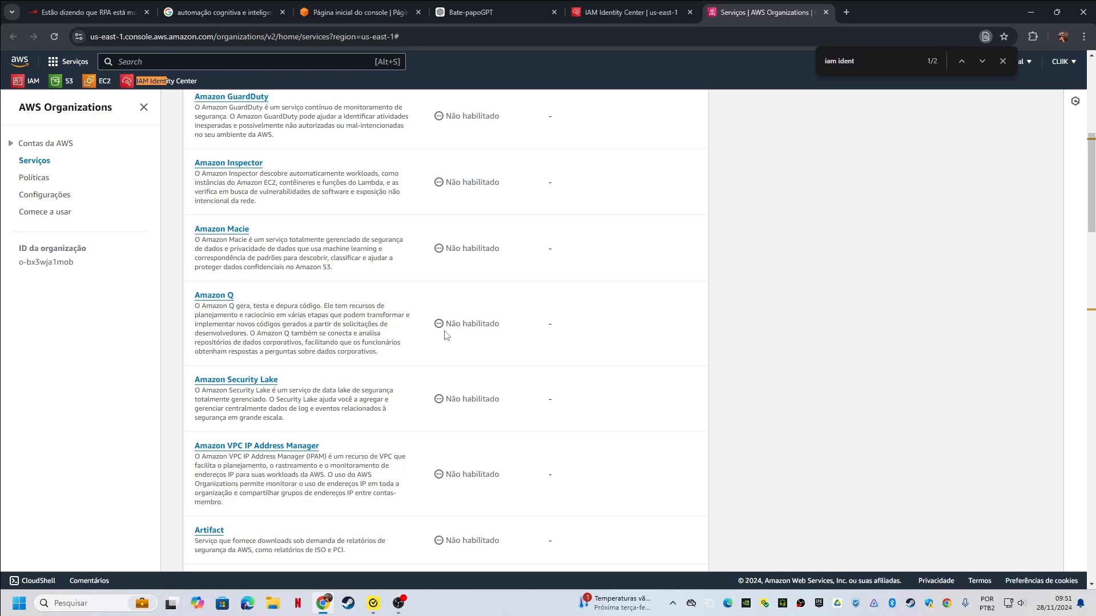
pyautogui.press('Return')
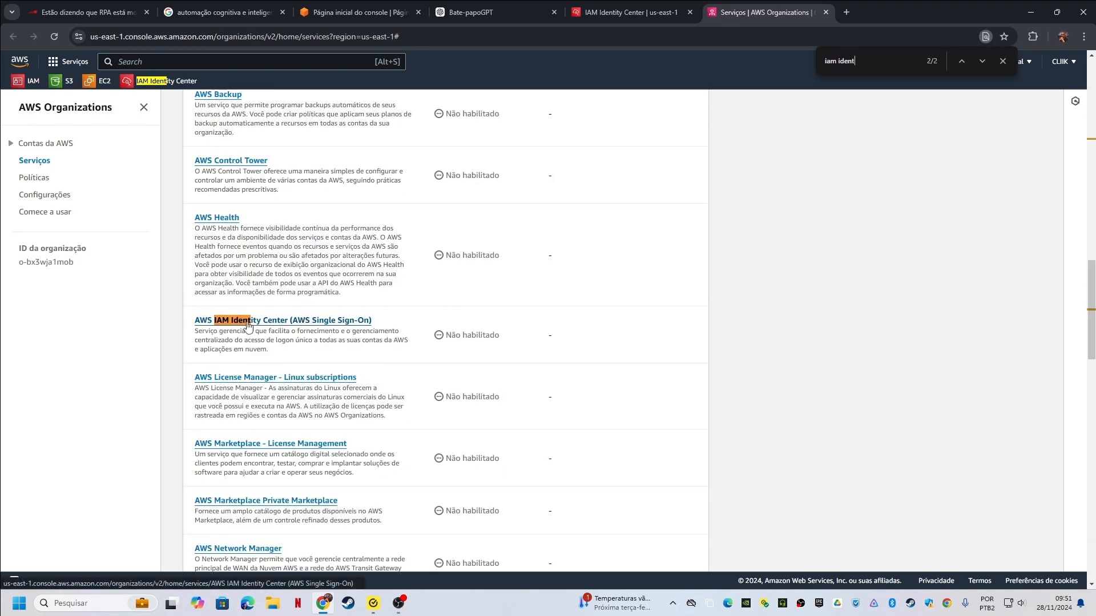
pyautogui.click(330, 324)
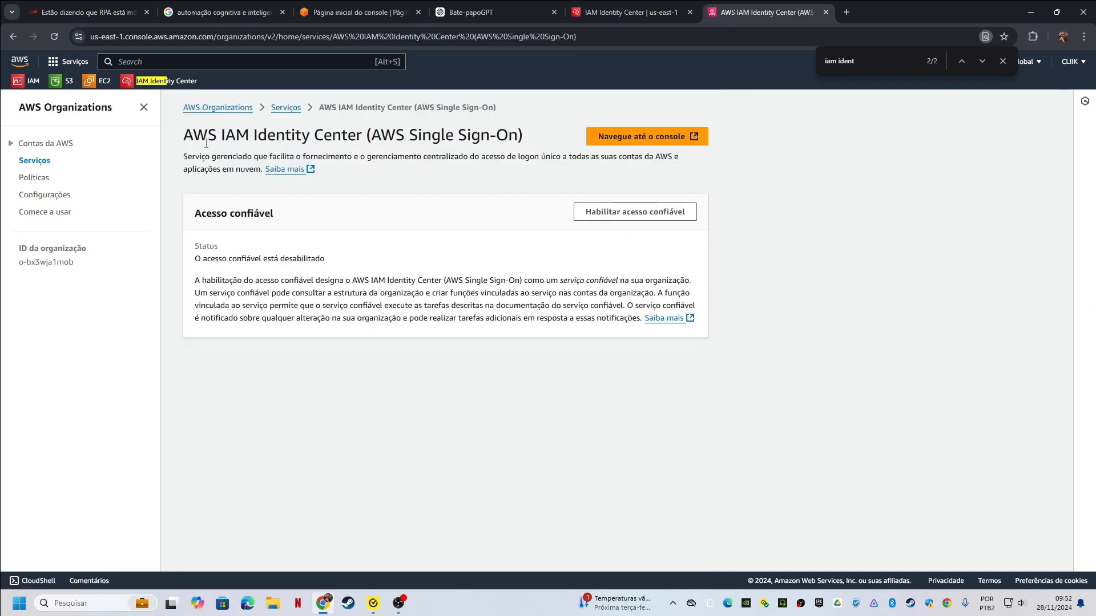
pyautogui.moveTo(184, 137); pyautogui.dragTo(533, 144)
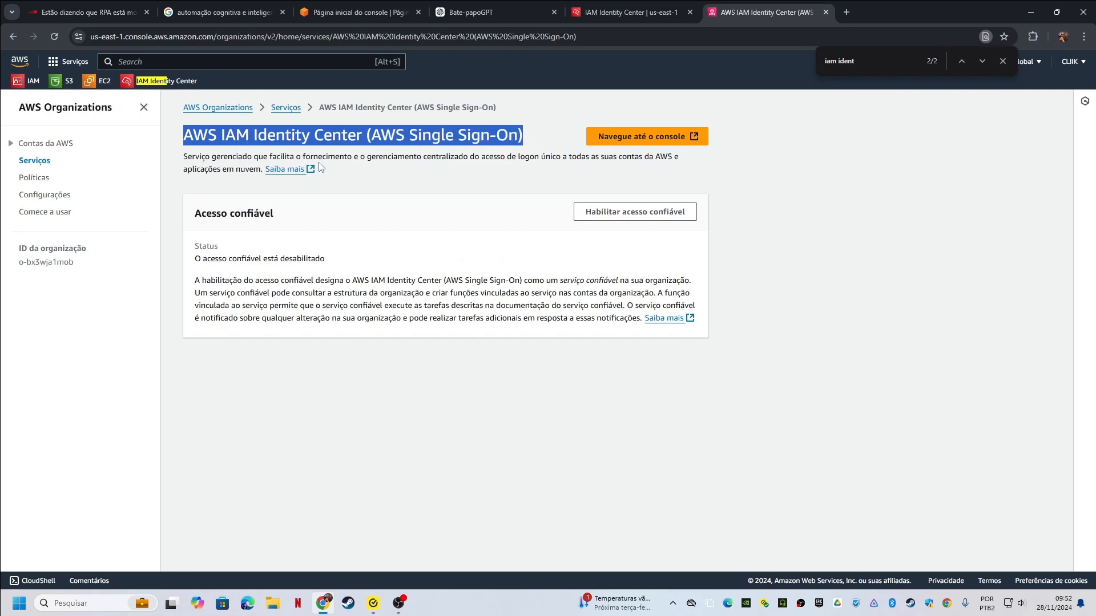
pyautogui.moveTo(431, 158); pyautogui.dragTo(679, 157)
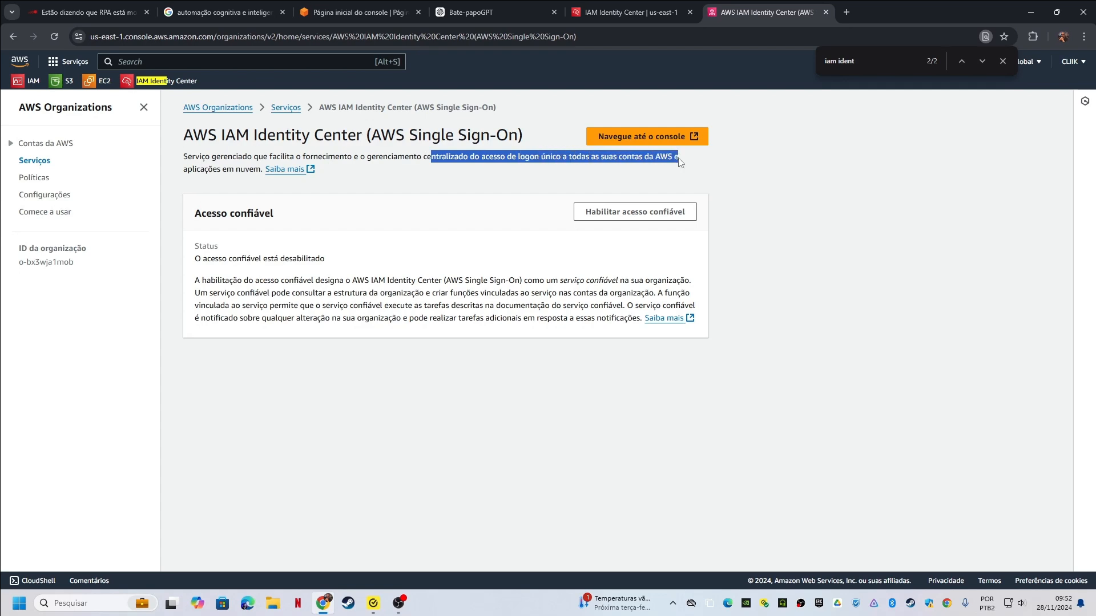
# Enable trusted access for IAM Identity Center, confirming with the word 'habilitar'
pyautogui.click(494, 251)
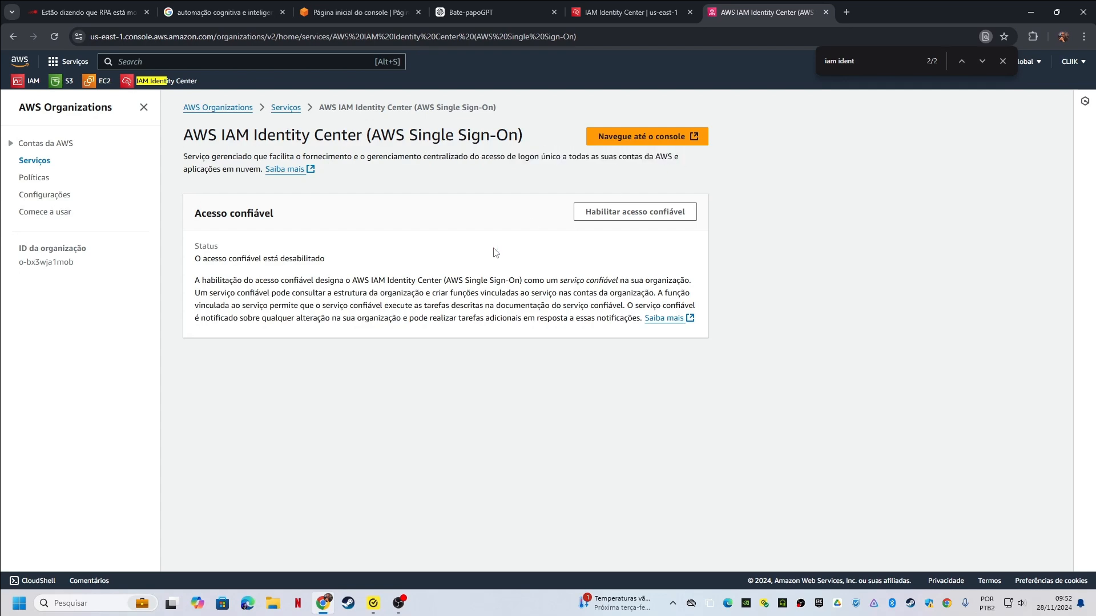
pyautogui.click(640, 220)
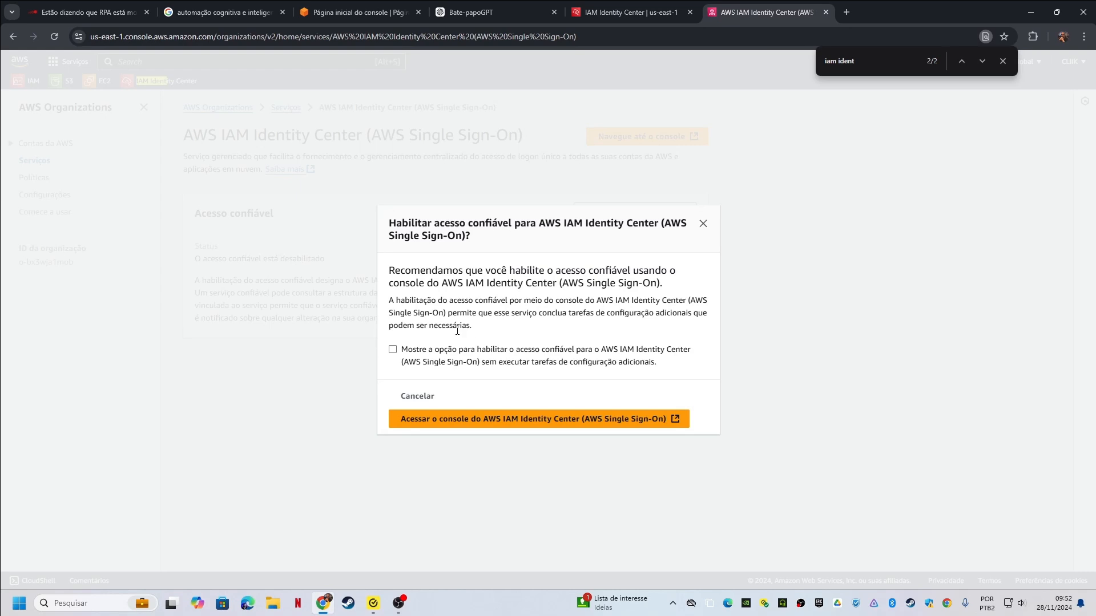
pyautogui.click(391, 349)
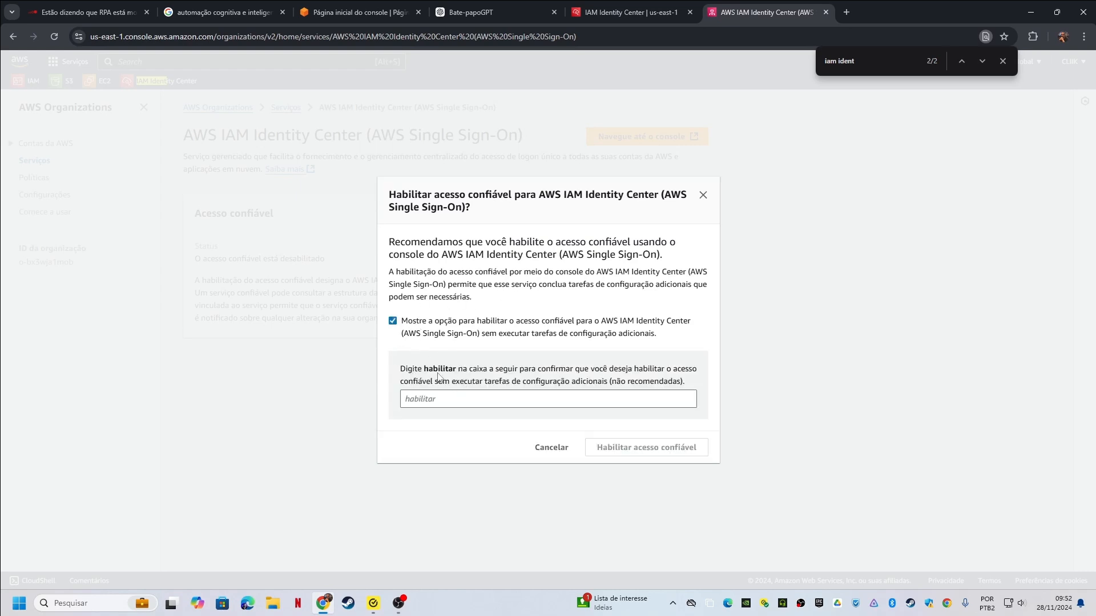
pyautogui.click(441, 407)
pyautogui.write('HAB')
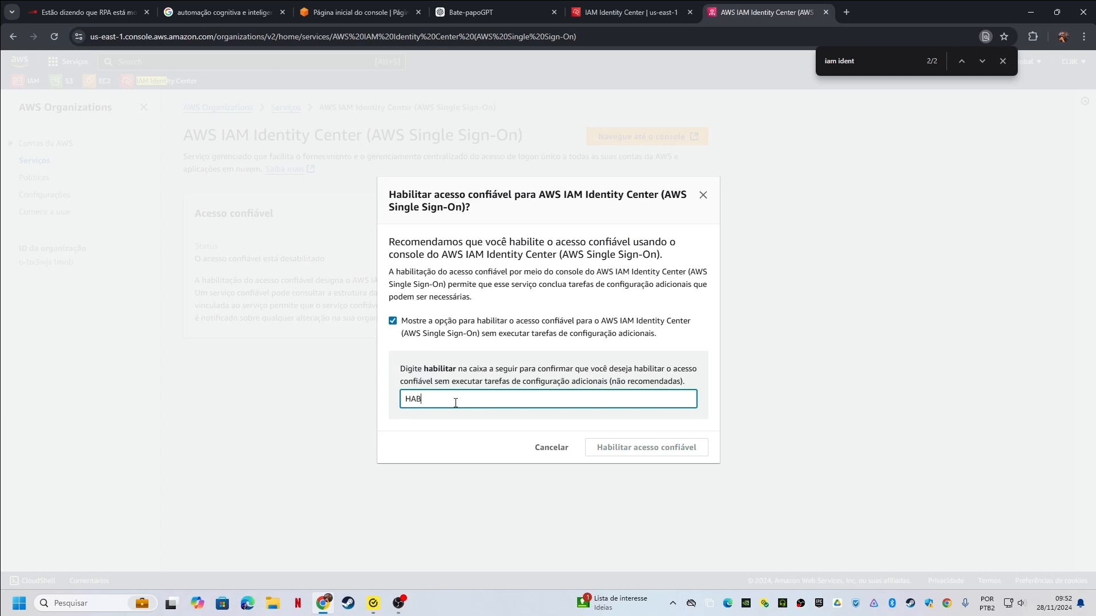
pyautogui.write('ILITA')
pyautogui.press('BackSpace')
pyautogui.press('BackSpace')
pyautogui.press('BackSpace')
pyautogui.press('BackSpace')
pyautogui.press('BackSpace')
pyautogui.press('BackSpace')
pyautogui.press('BackSpace')
pyautogui.write('habilitar')
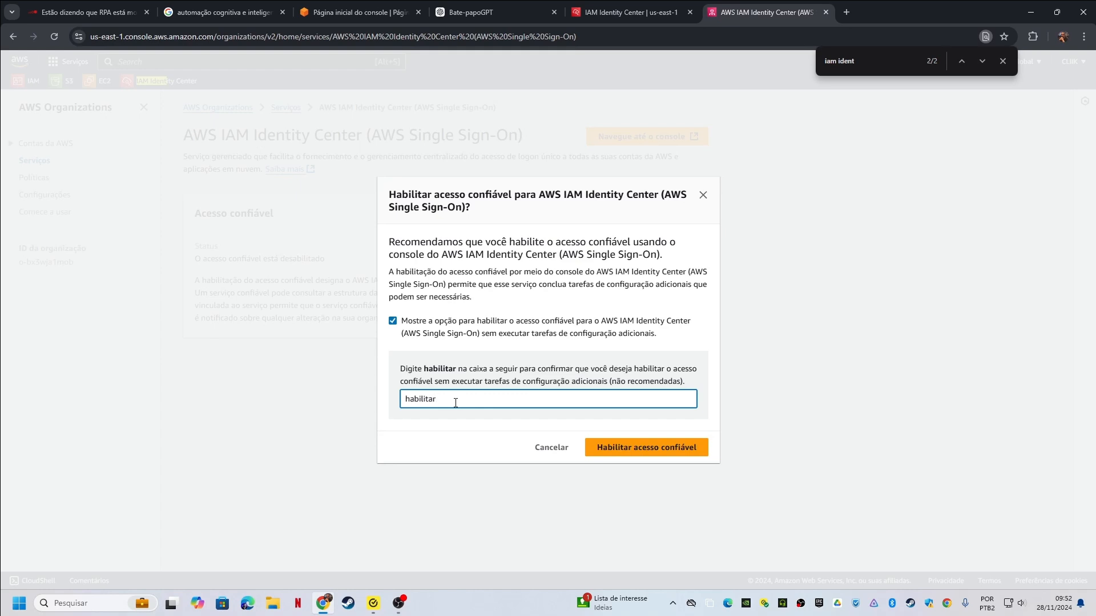
pyautogui.click(647, 449)
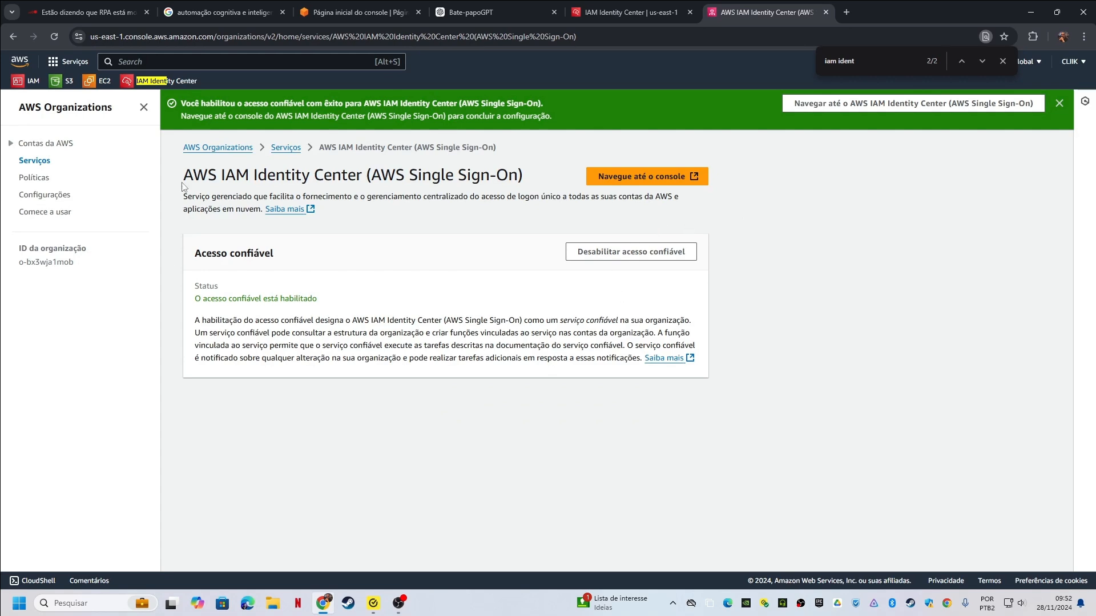
pyautogui.moveTo(183, 100); pyautogui.dragTo(553, 120)
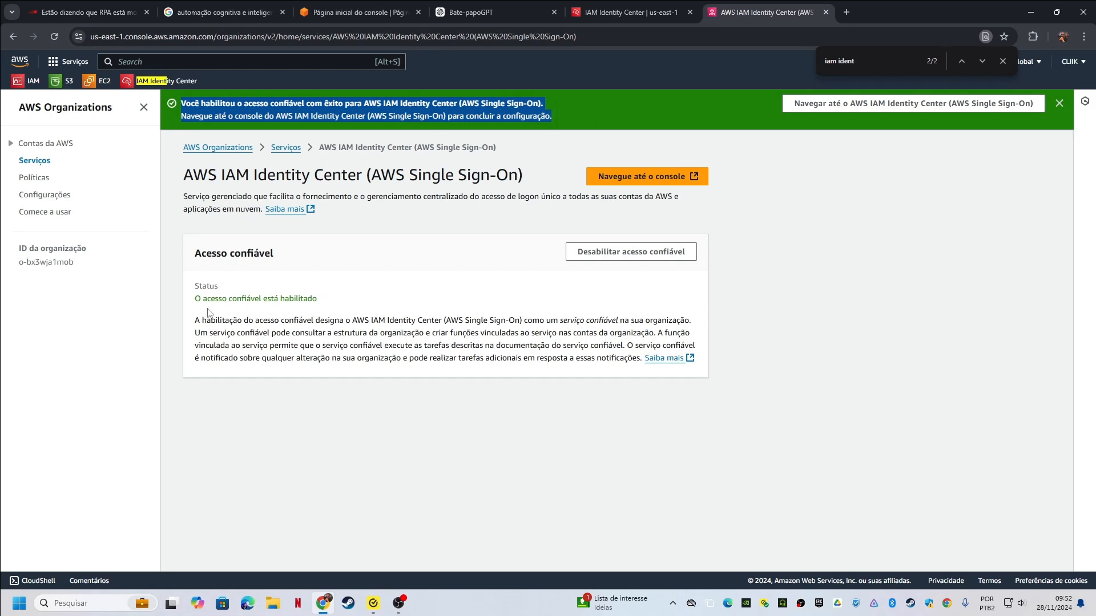
pyautogui.moveTo(194, 299); pyautogui.dragTo(363, 301)
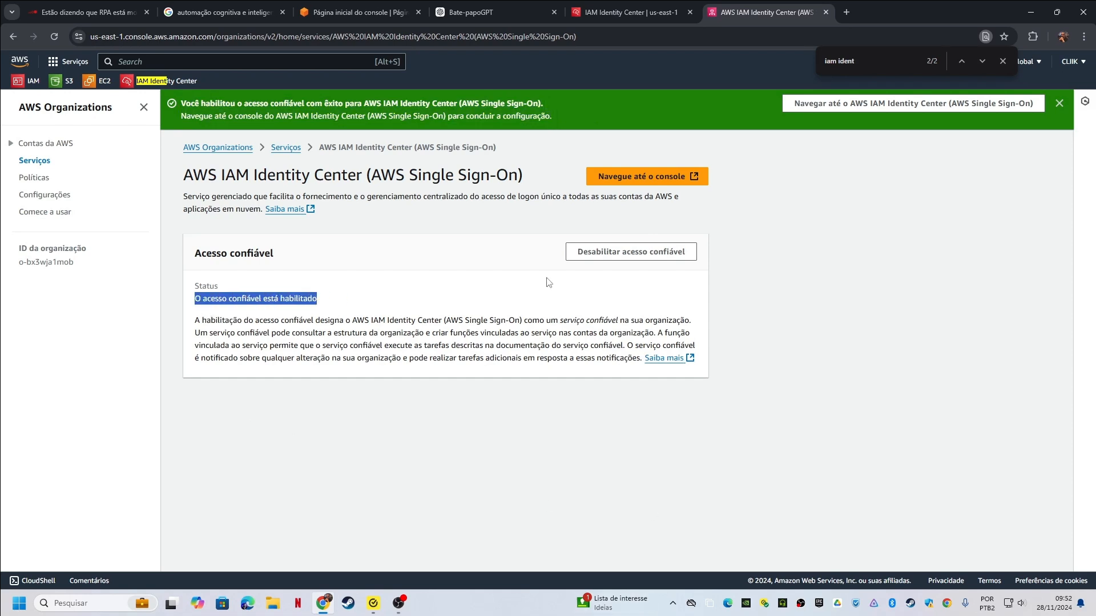
# Open the IAM Identity Center console in a new tab from the Organizations page
pyautogui.click(658, 180)
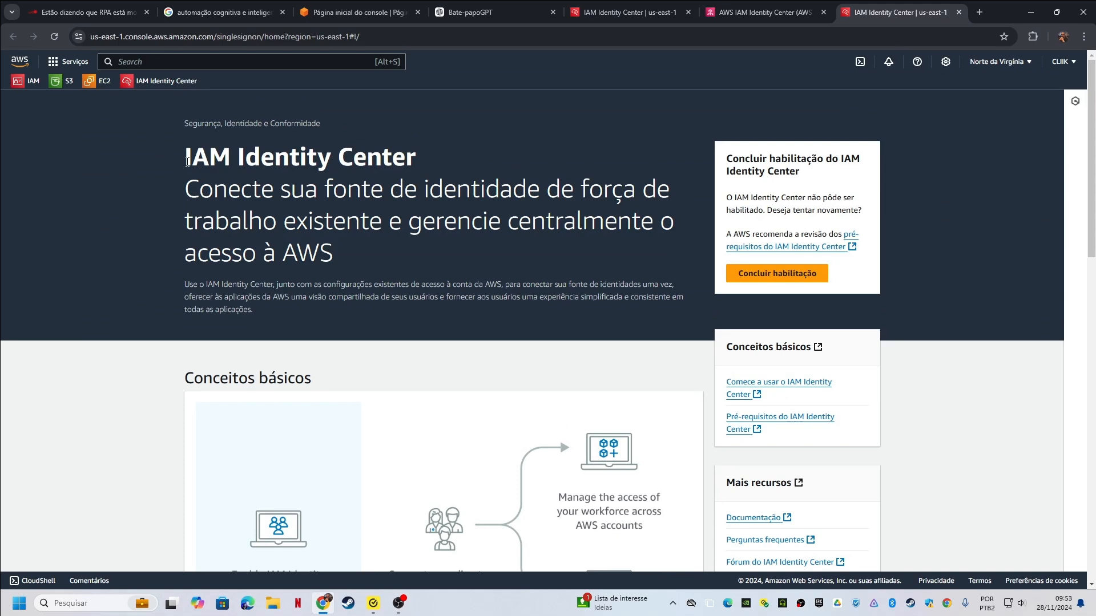
pyautogui.moveTo(187, 162); pyautogui.dragTo(410, 249)
pyautogui.click(397, 247)
pyautogui.moveTo(190, 156); pyautogui.dragTo(434, 158)
pyautogui.click(434, 159)
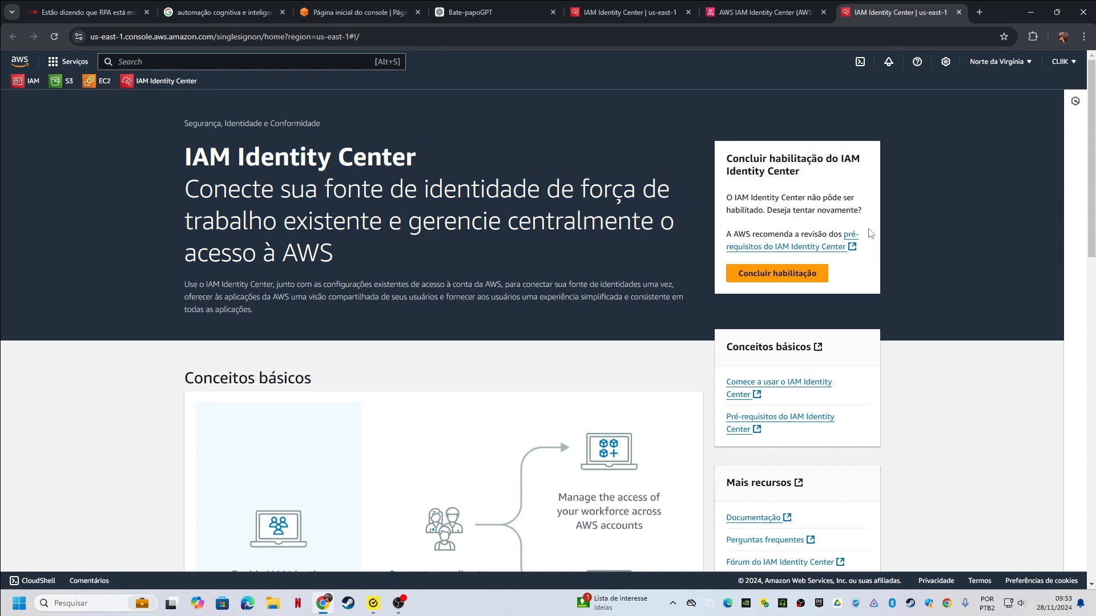
# Complete enabling IAM Identity Center, dismiss the success banner, and switch to full screen
pyautogui.click(787, 275)
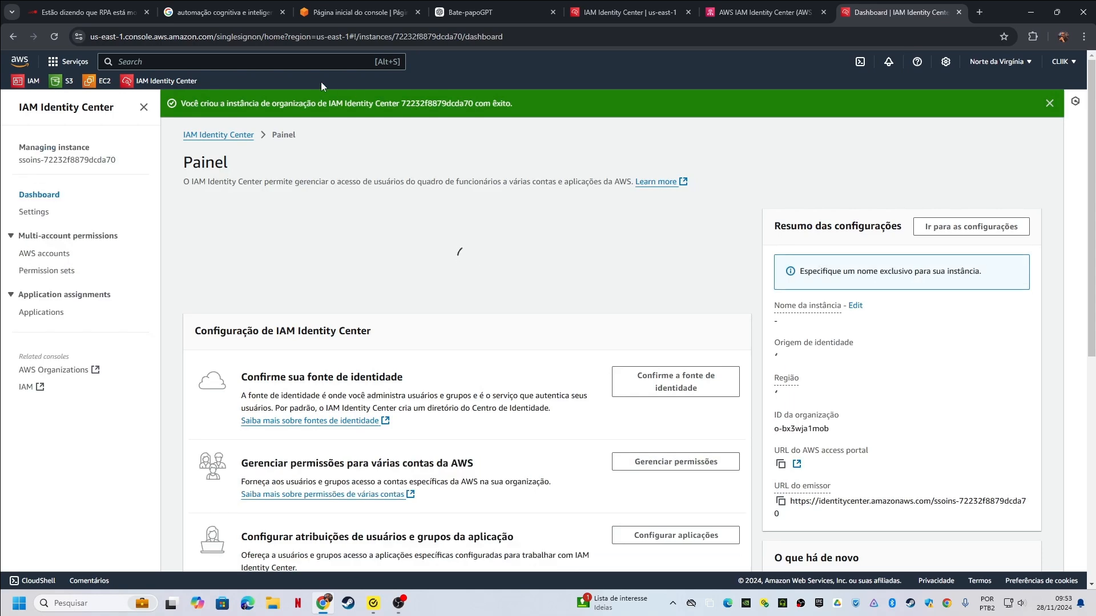
pyautogui.moveTo(198, 103); pyautogui.dragTo(529, 101)
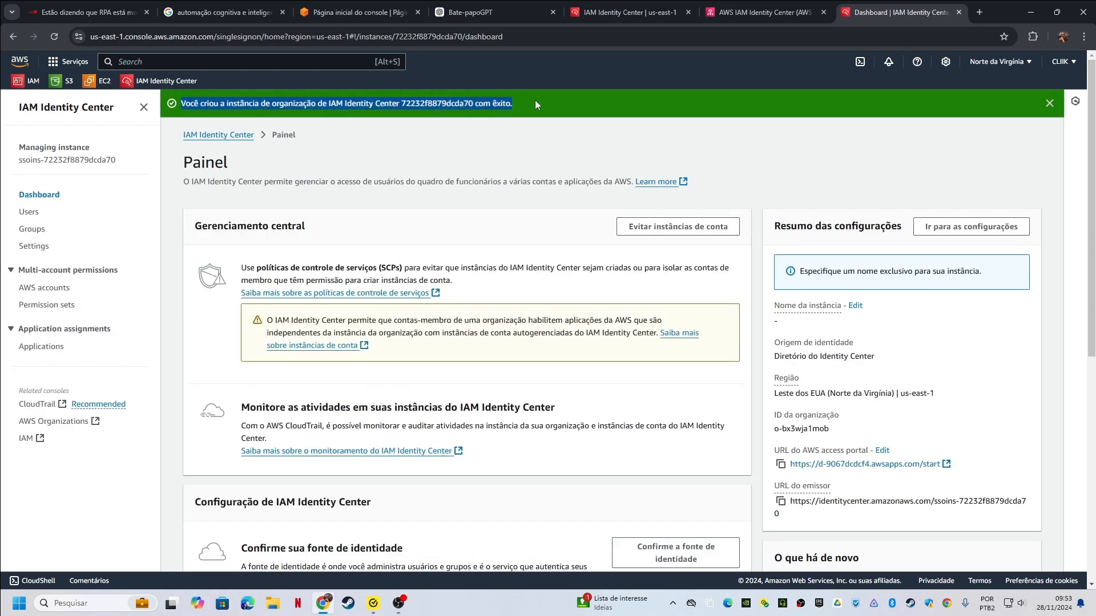
pyautogui.click(535, 100)
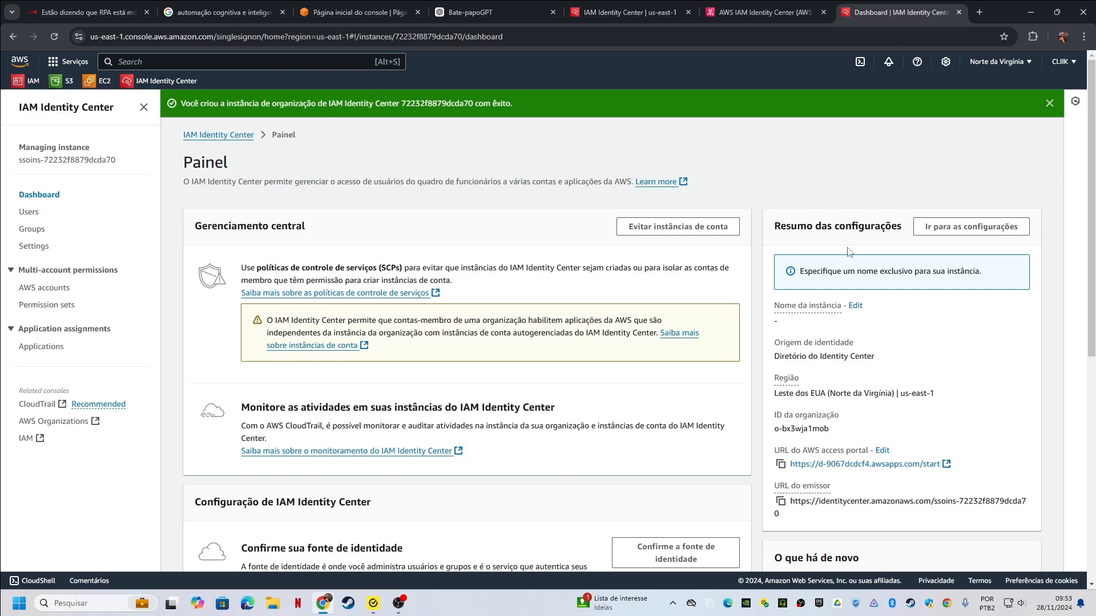
pyautogui.click(1049, 104)
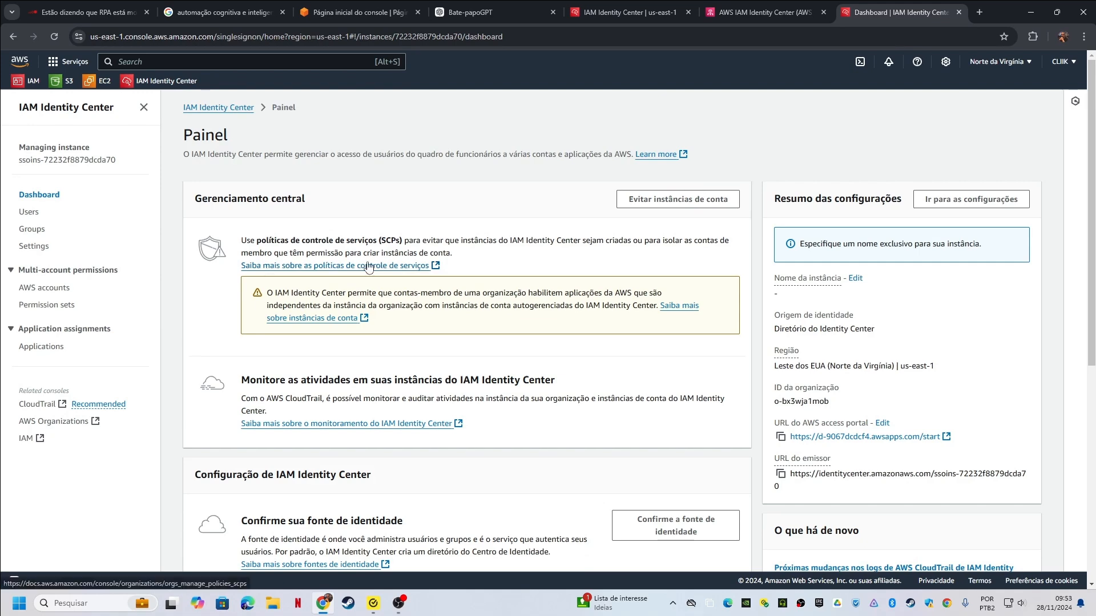
pyautogui.press('F11')
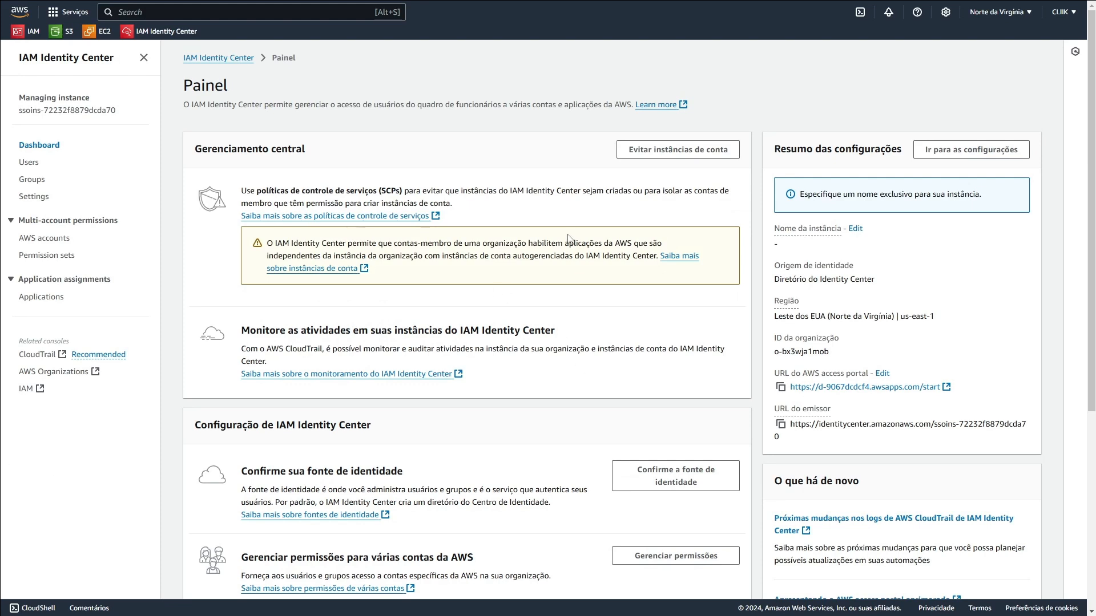
# Start adding a user and enter the username, e-mail and confirmation e-mail
pyautogui.click(28, 165)
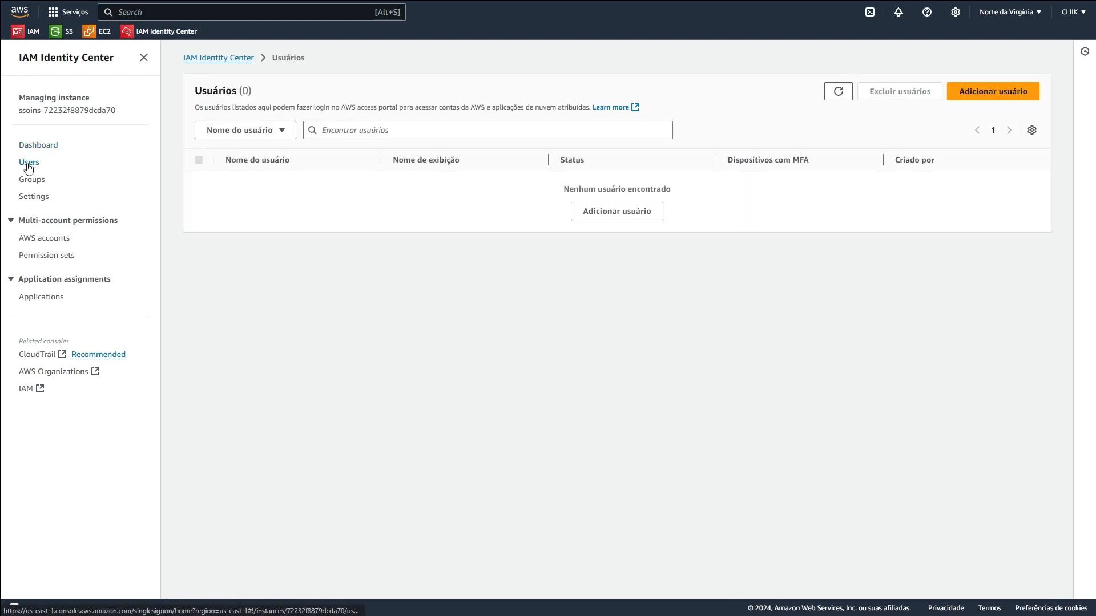
pyautogui.click(592, 215)
pyautogui.click(445, 185)
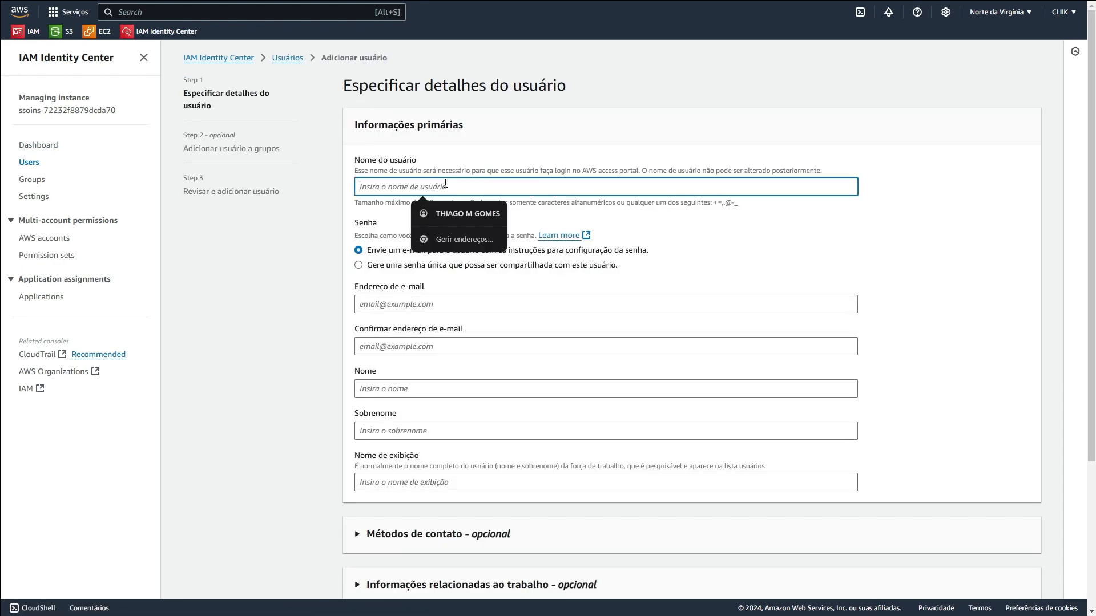
pyautogui.write('Thiago')
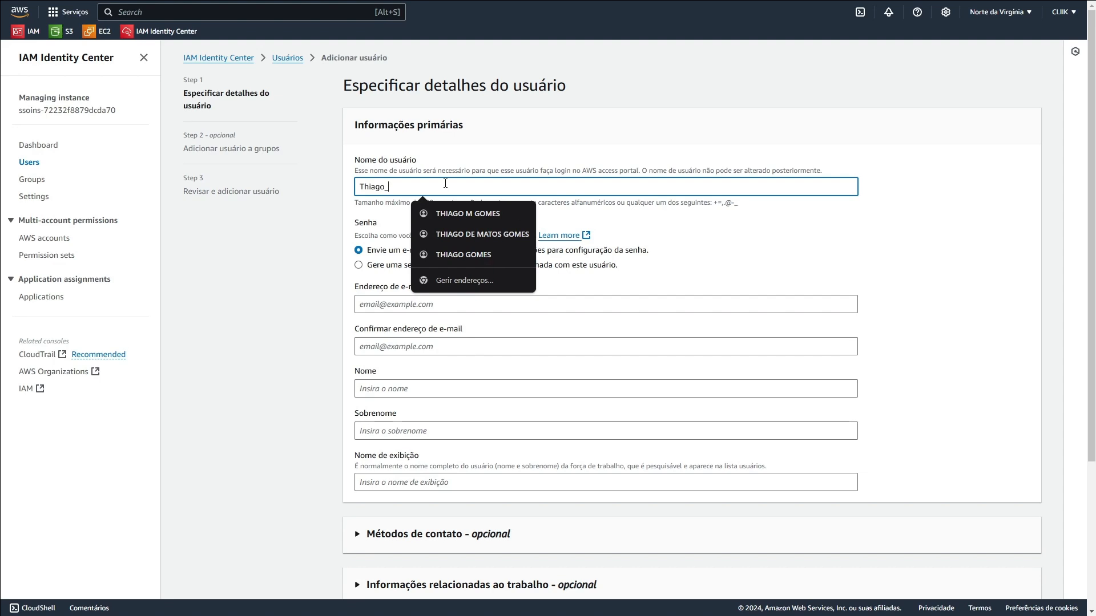
pyautogui.write('_Teste')
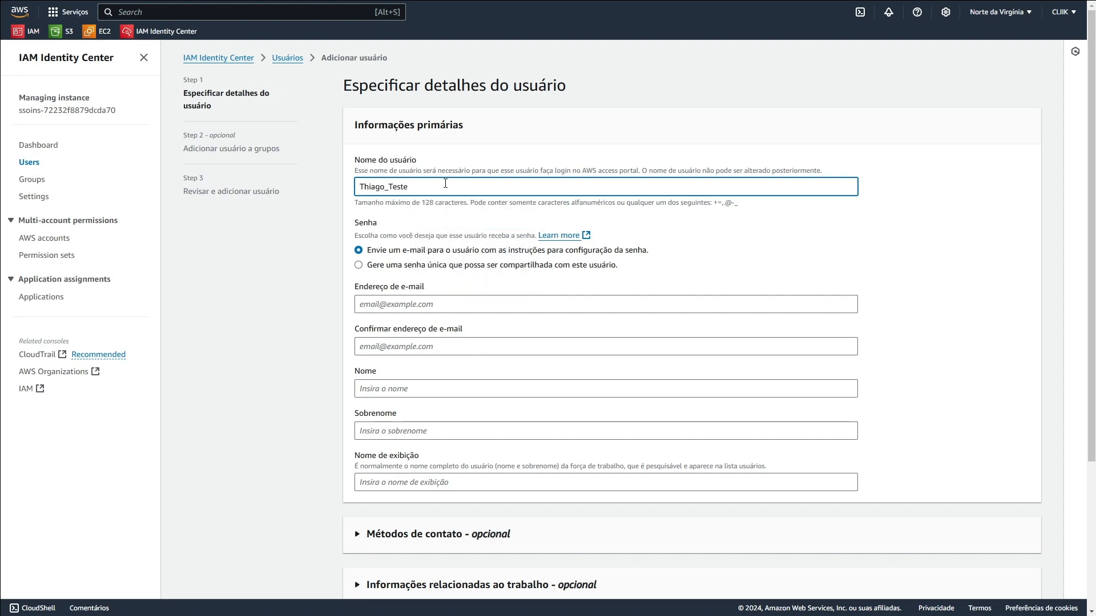
pyautogui.press('Tab')
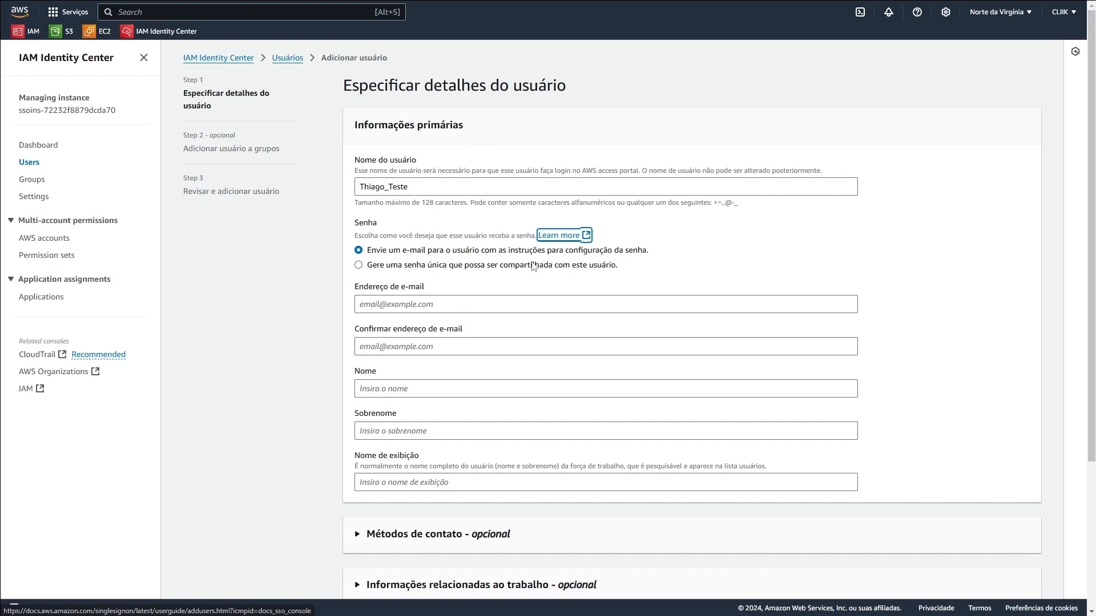
pyautogui.click(434, 309)
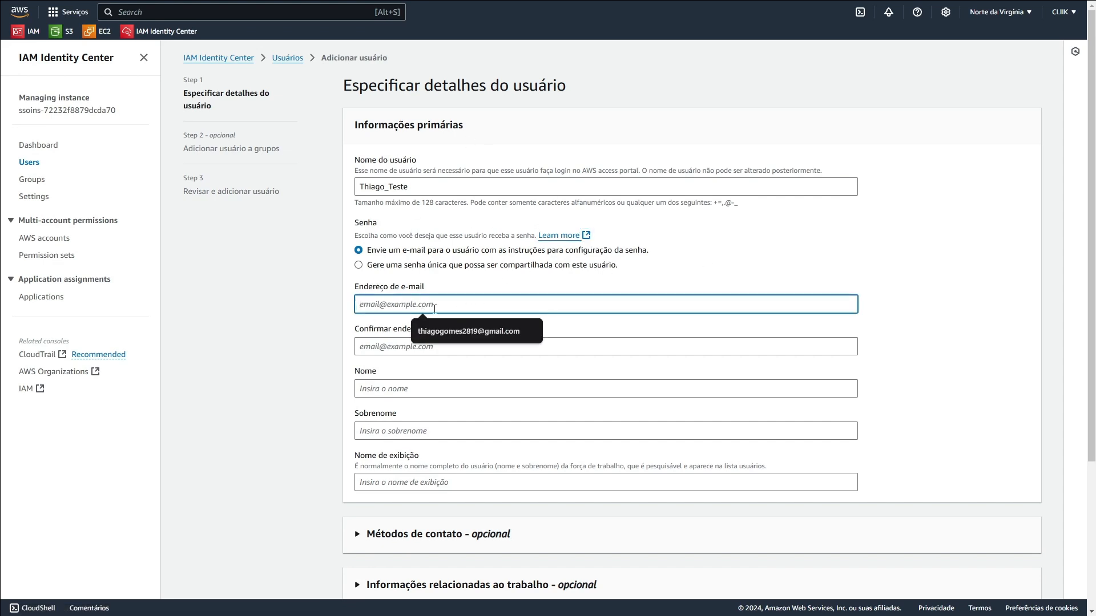
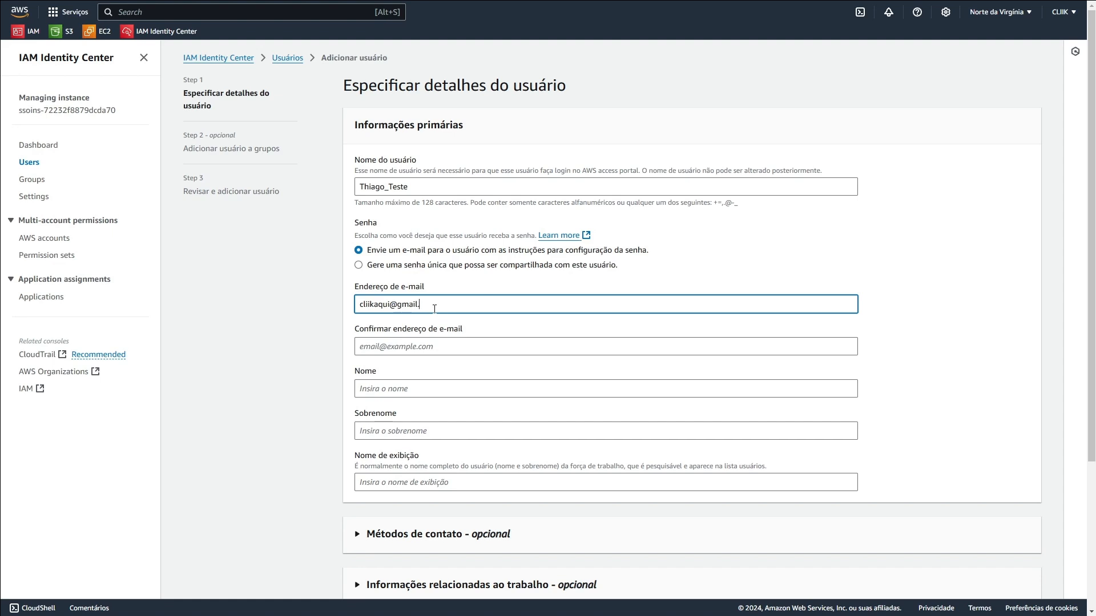
pyautogui.press('Tab')
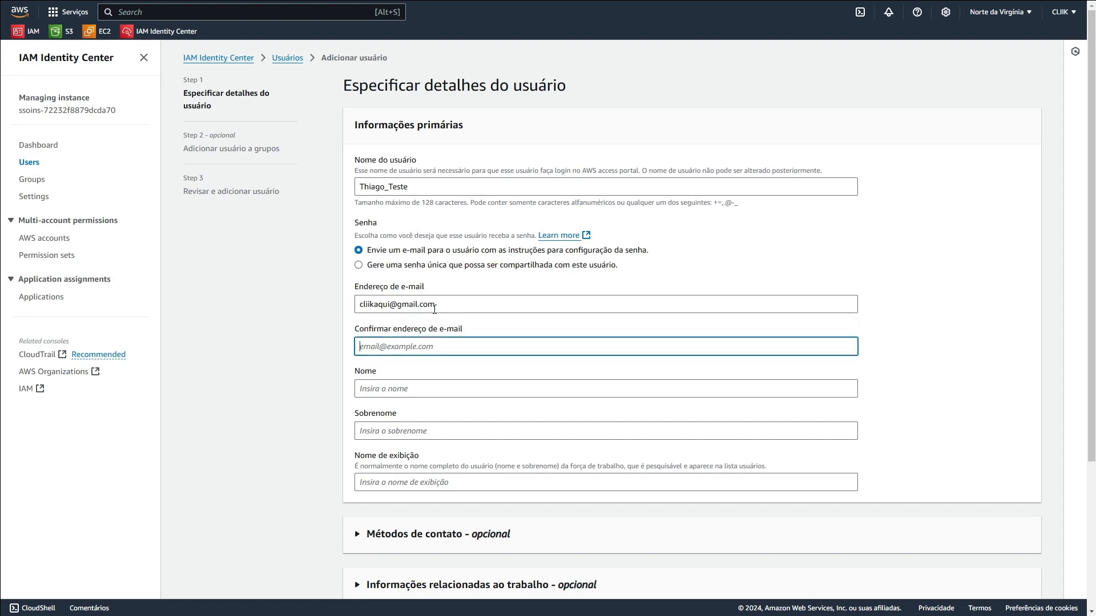
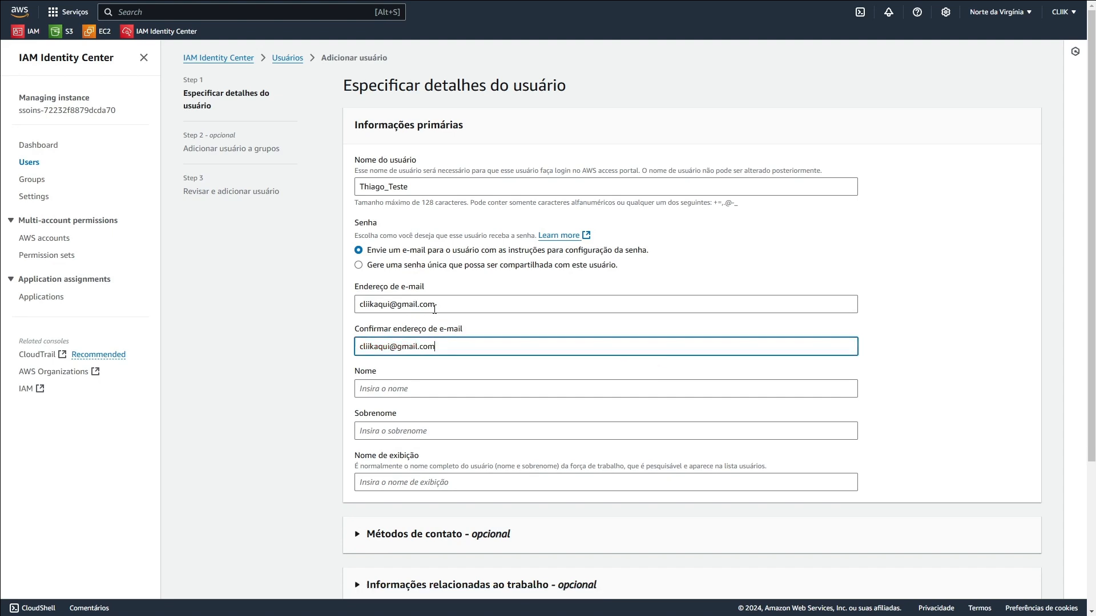
# Fill in the user's first name and surname
pyautogui.click(438, 390)
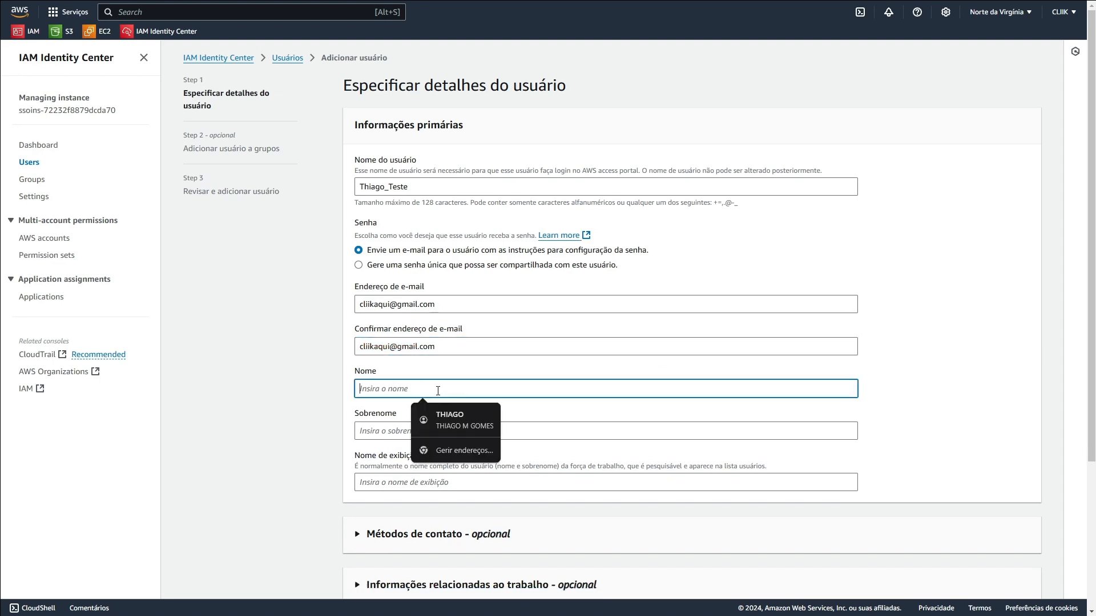
pyautogui.press('Tab')
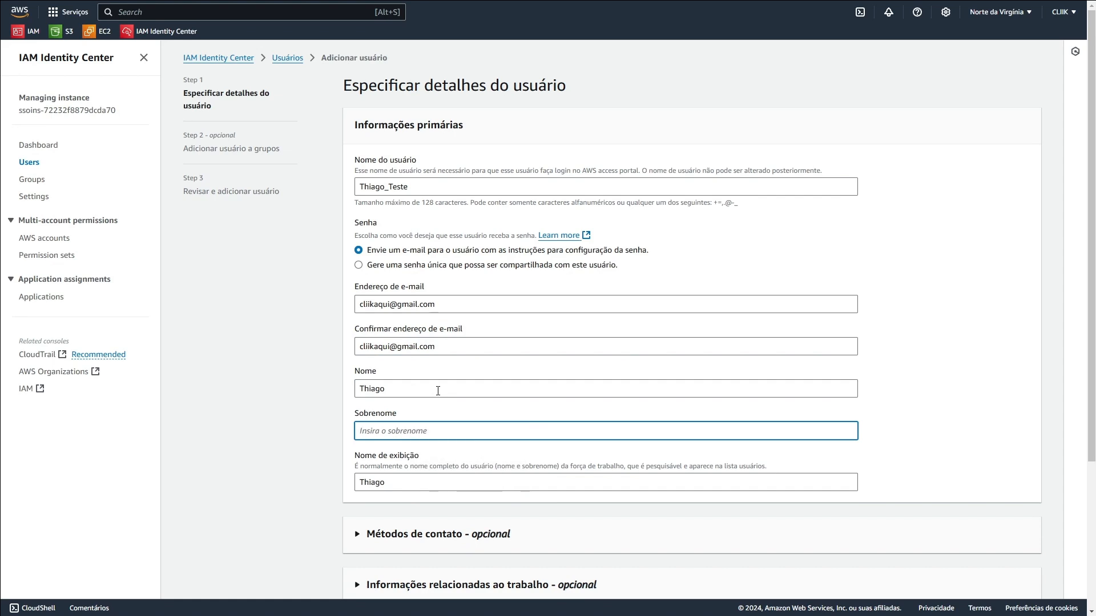
pyautogui.click(984, 347)
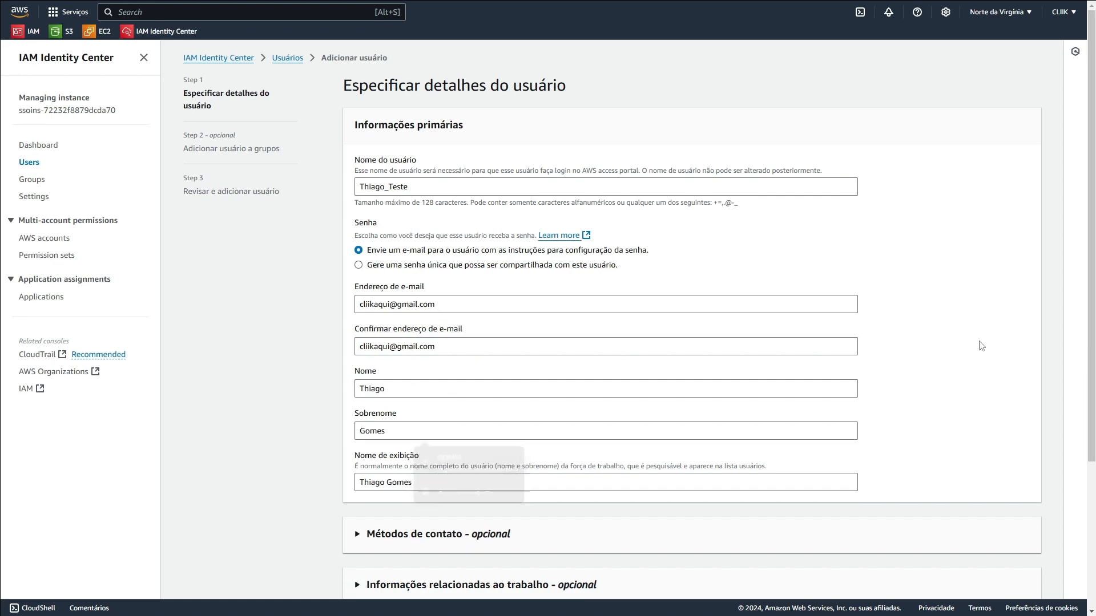
pyautogui.scroll(-3, 976, 345)
pyautogui.scroll(-1, 935, 346)
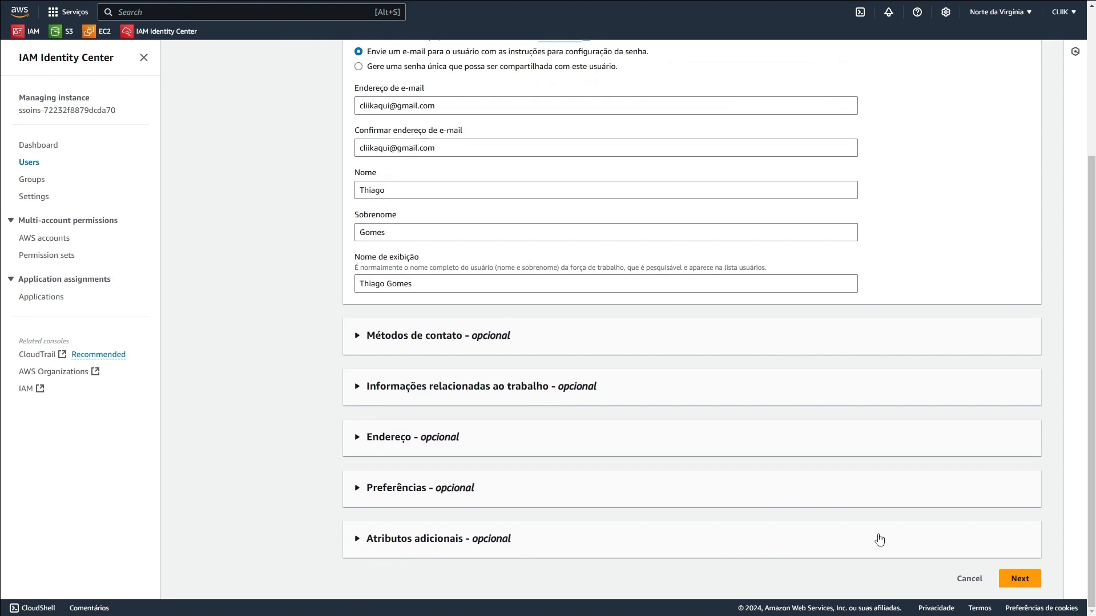
# Skip group assignment and create the user from the review page
pyautogui.click(1030, 580)
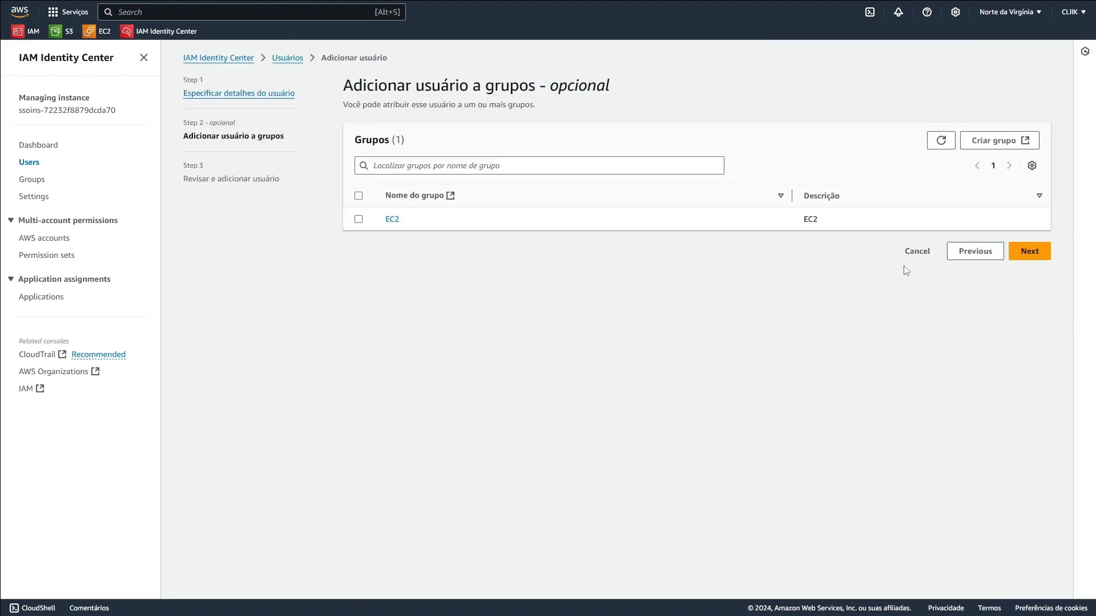
pyautogui.click(1031, 260)
pyautogui.scroll(-3, 722, 323)
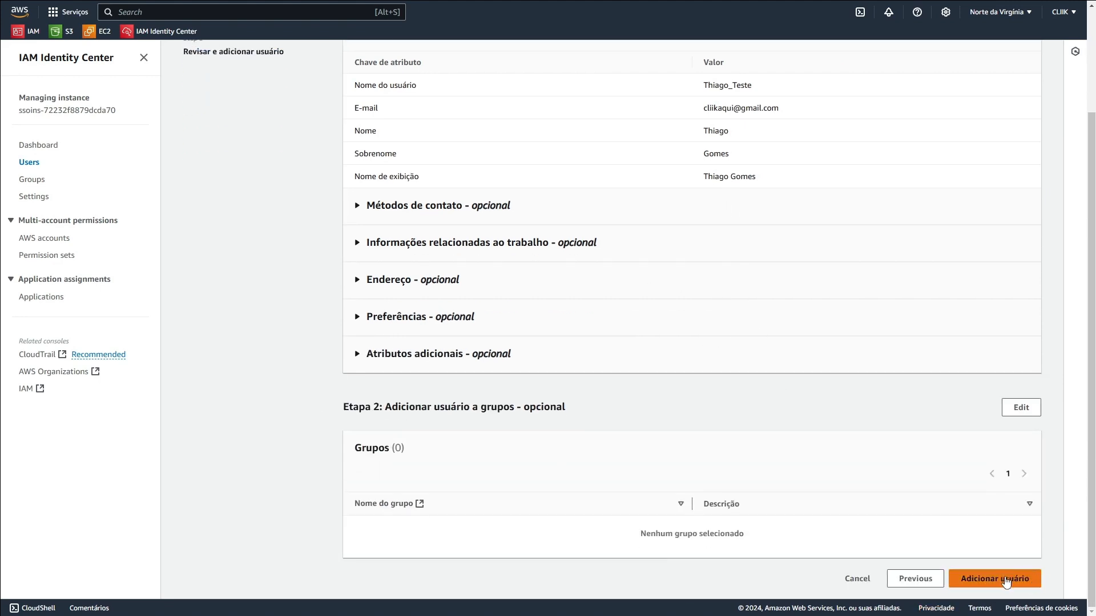
pyautogui.click(998, 580)
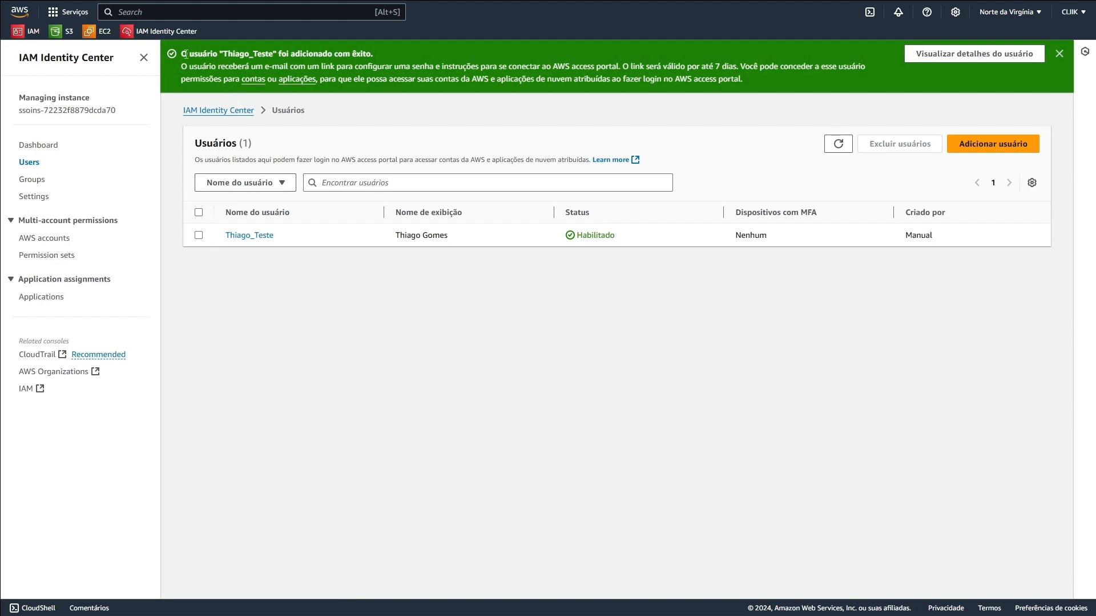
pyautogui.moveTo(186, 54); pyautogui.dragTo(374, 59)
# Select the EC2 group on the Groups page and start deleting it
pyautogui.click(375, 59)
pyautogui.click(35, 180)
pyautogui.click(200, 161)
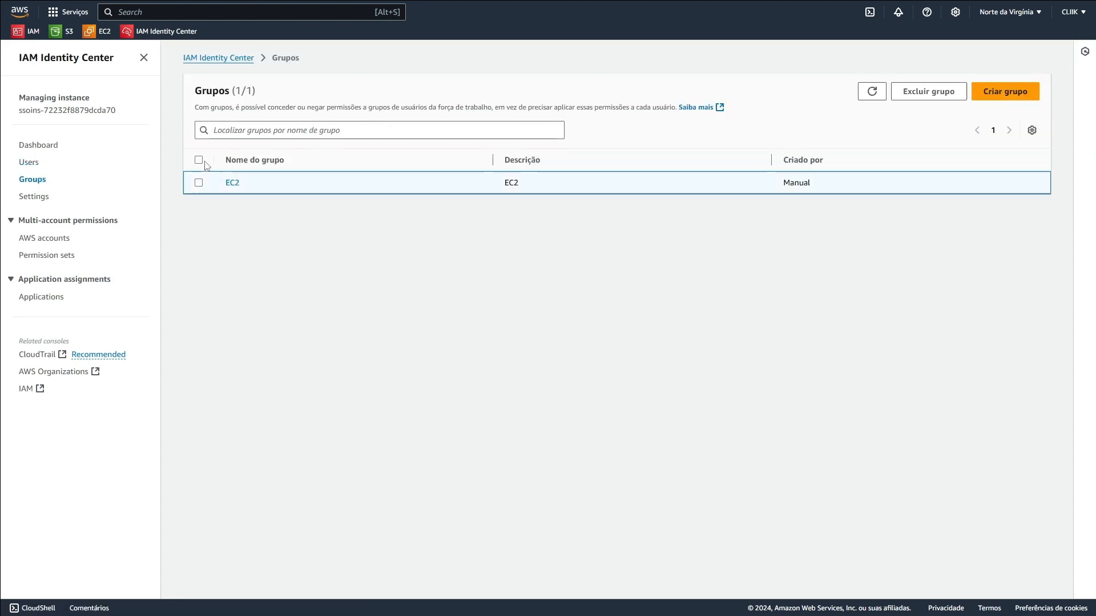
pyautogui.click(921, 93)
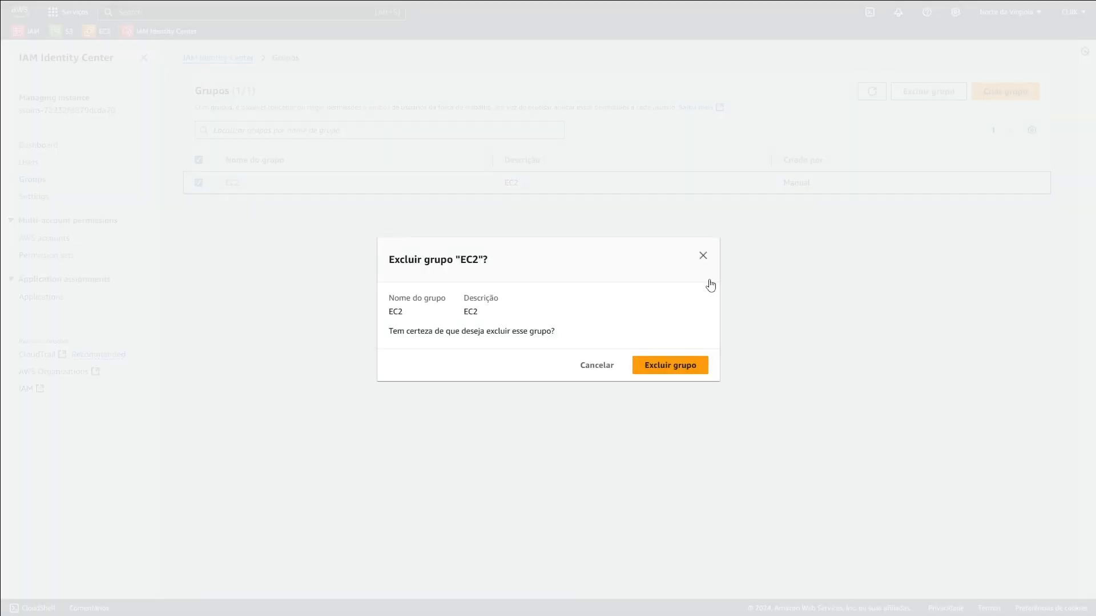
# Confirm deleting EC2, then create a group named Ec2 with description EC2
pyautogui.click(657, 366)
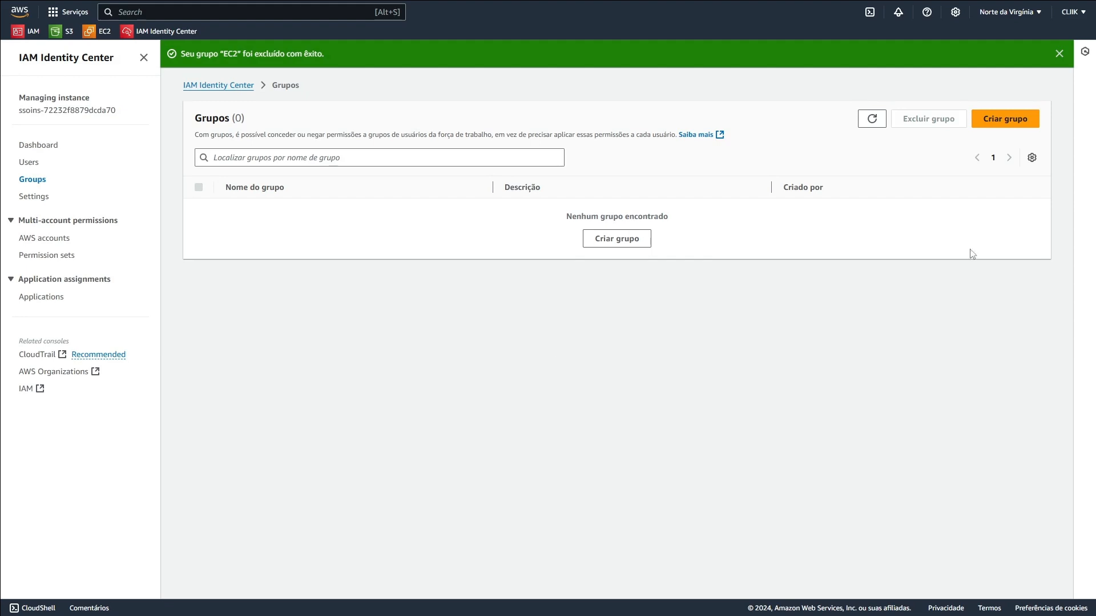
pyautogui.click(1014, 132)
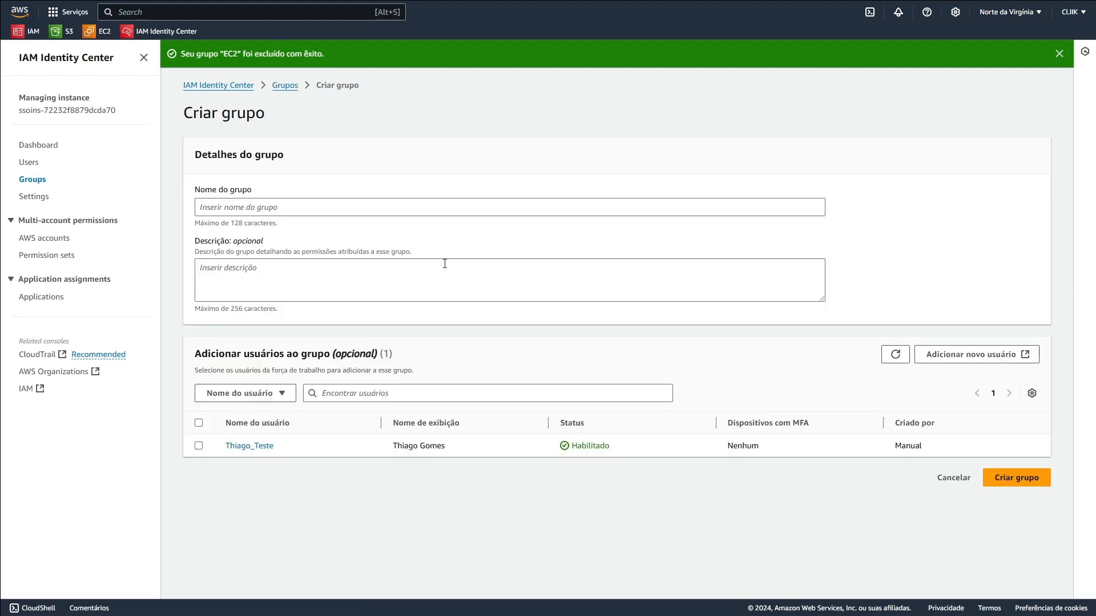
pyautogui.click(288, 208)
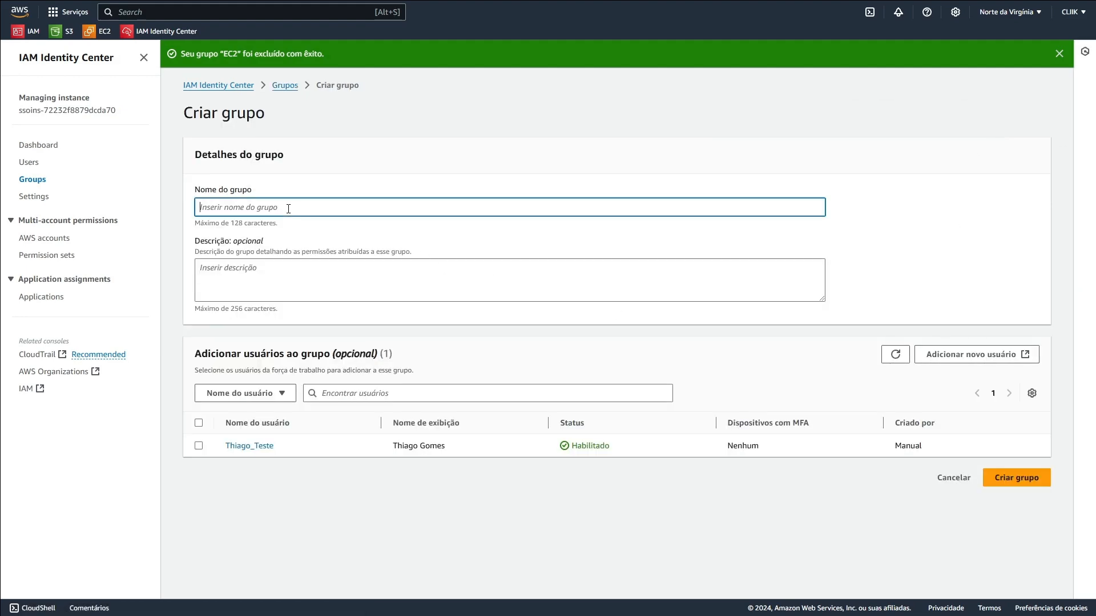
pyautogui.write('Ec2')
pyautogui.click(247, 267)
pyautogui.write('E')
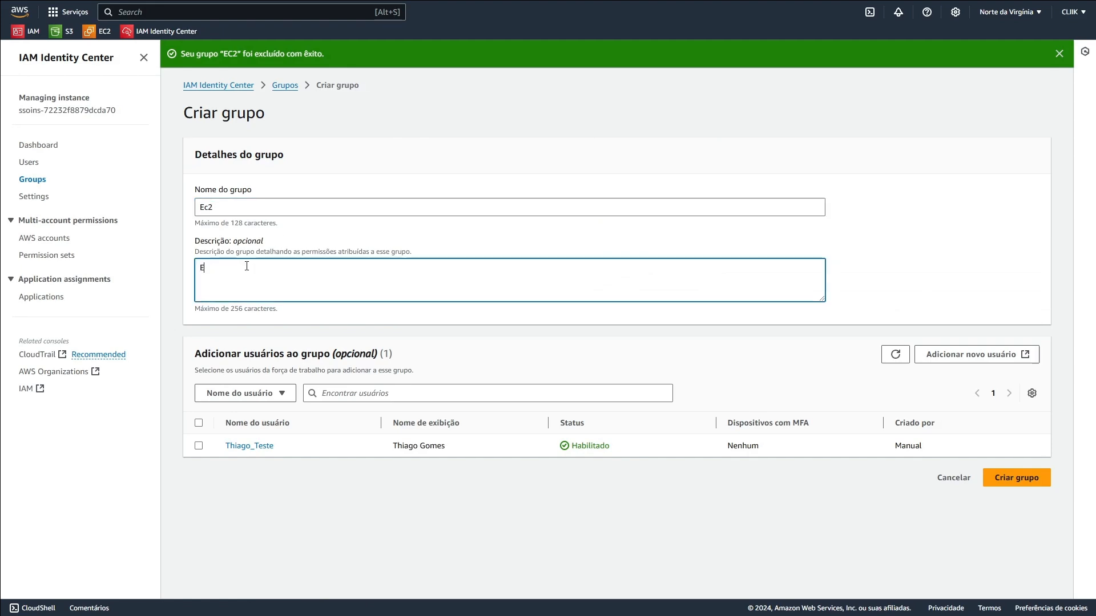
pyautogui.write('C2')
pyautogui.click(1020, 484)
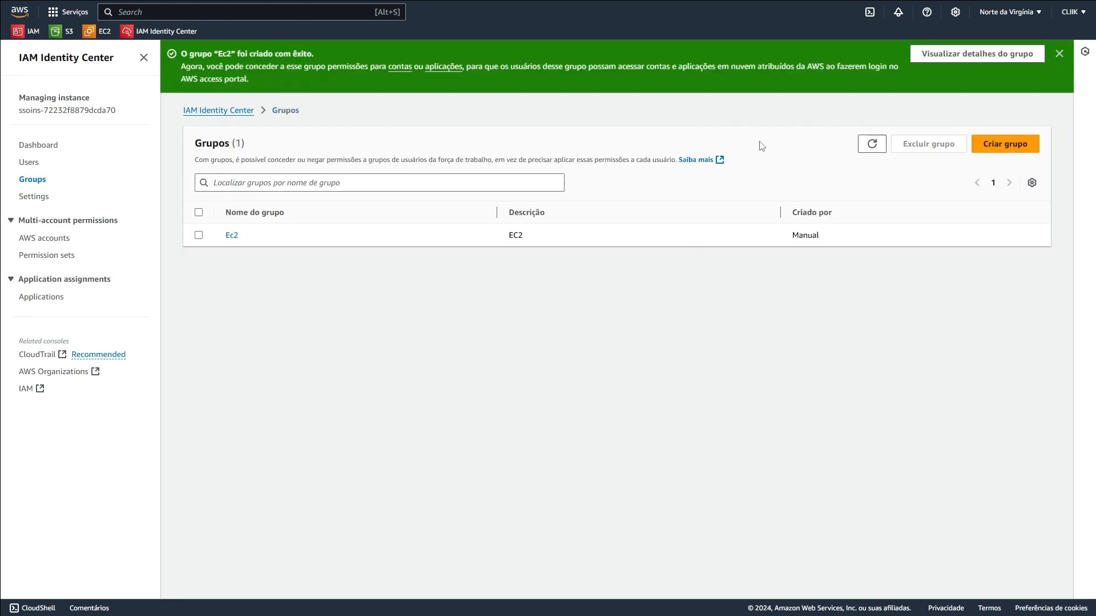
# Dismiss the group banner and review the invitation e-mail's expiry notice and username
pyautogui.click(1060, 54)
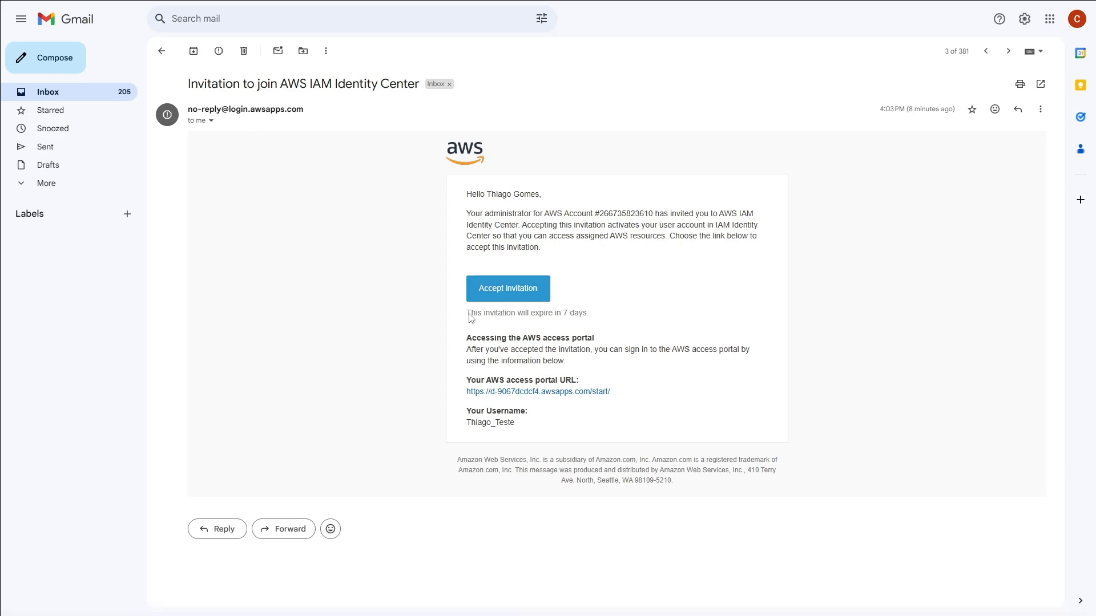
pyautogui.moveTo(465, 314)
pyautogui.mouseDown()
pyautogui.moveTo(602, 317)
pyautogui.moveTo(465, 314)
pyautogui.mouseUp()
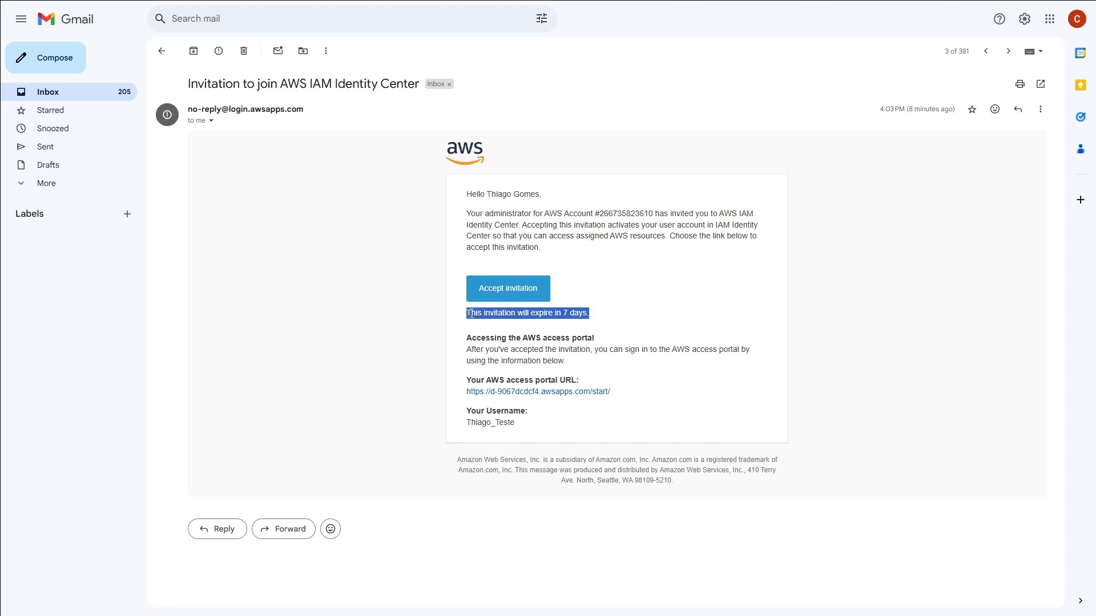
pyautogui.click(600, 314)
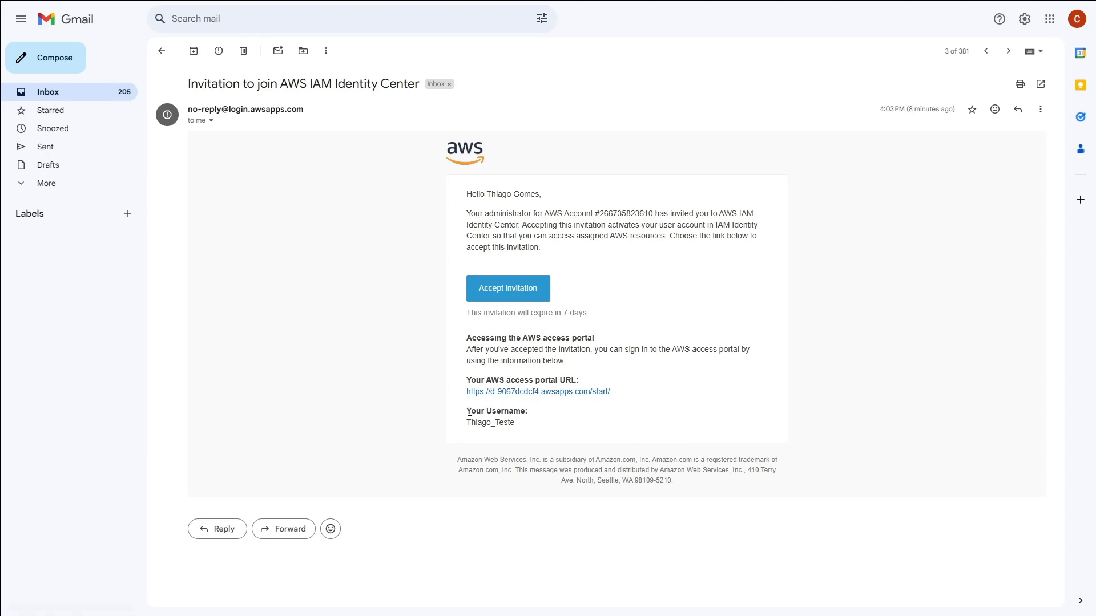
pyautogui.moveTo(468, 412)
pyautogui.mouseDown()
pyautogui.moveTo(534, 433)
pyautogui.moveTo(534, 422)
pyautogui.moveTo(461, 424)
pyautogui.mouseUp()
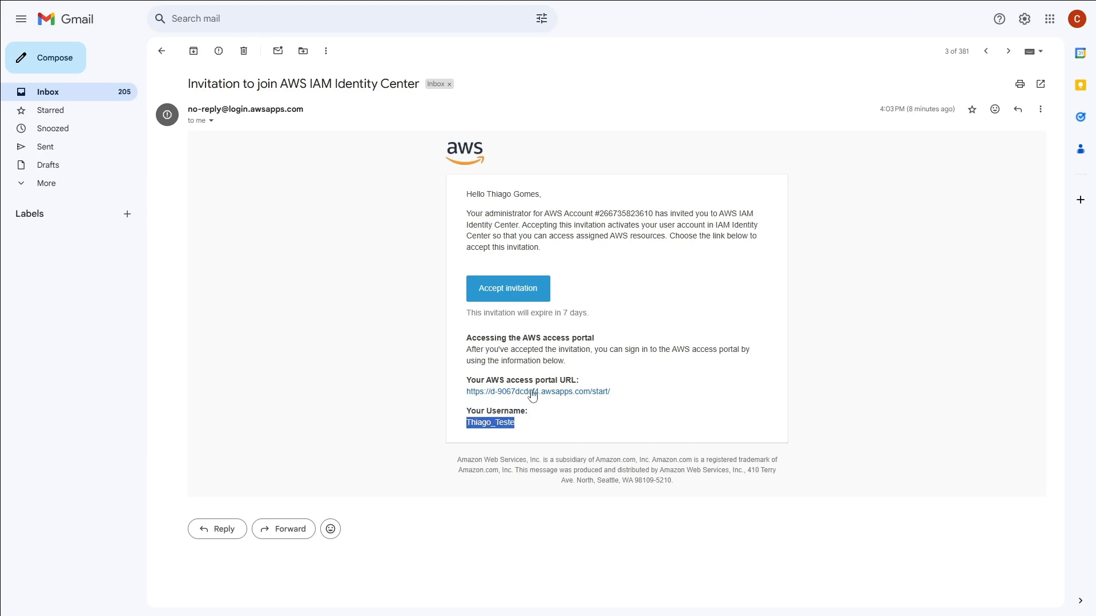
# Accept the invitation and sign in with the new user's username and password, retrying once
pyautogui.click(510, 290)
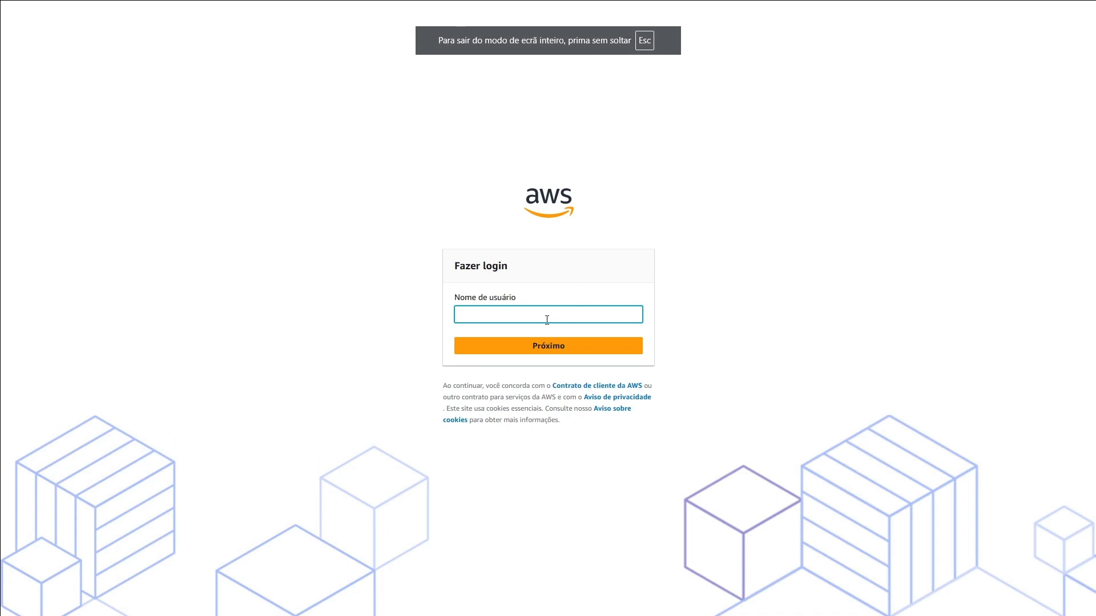
pyautogui.write('Thiago')
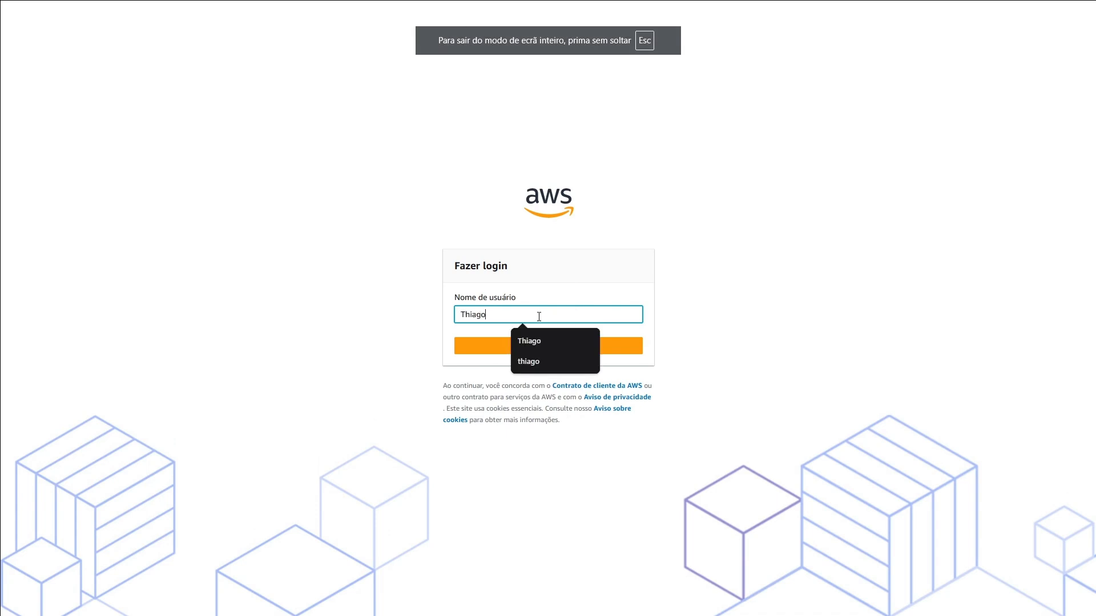
pyautogui.write('_teste')
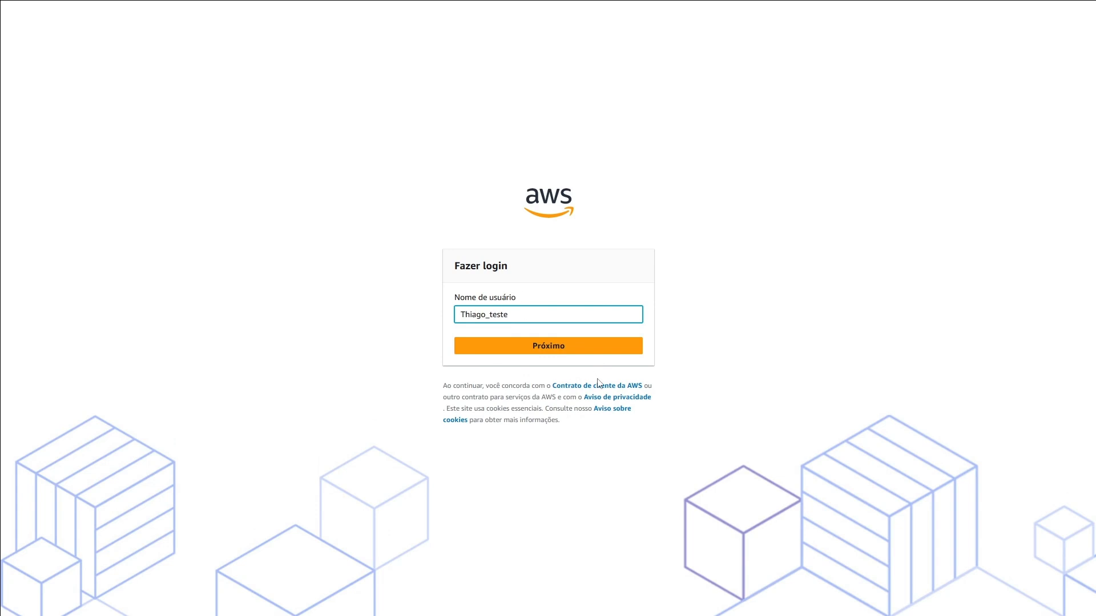
pyautogui.click(563, 349)
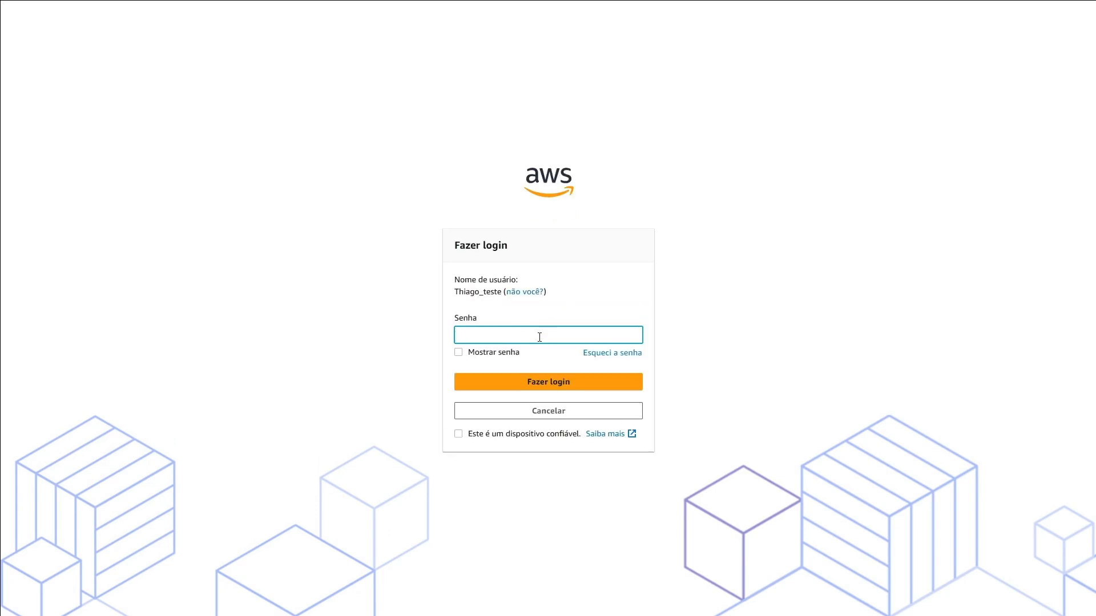
pyautogui.write('•••••')
pyautogui.press('Return')
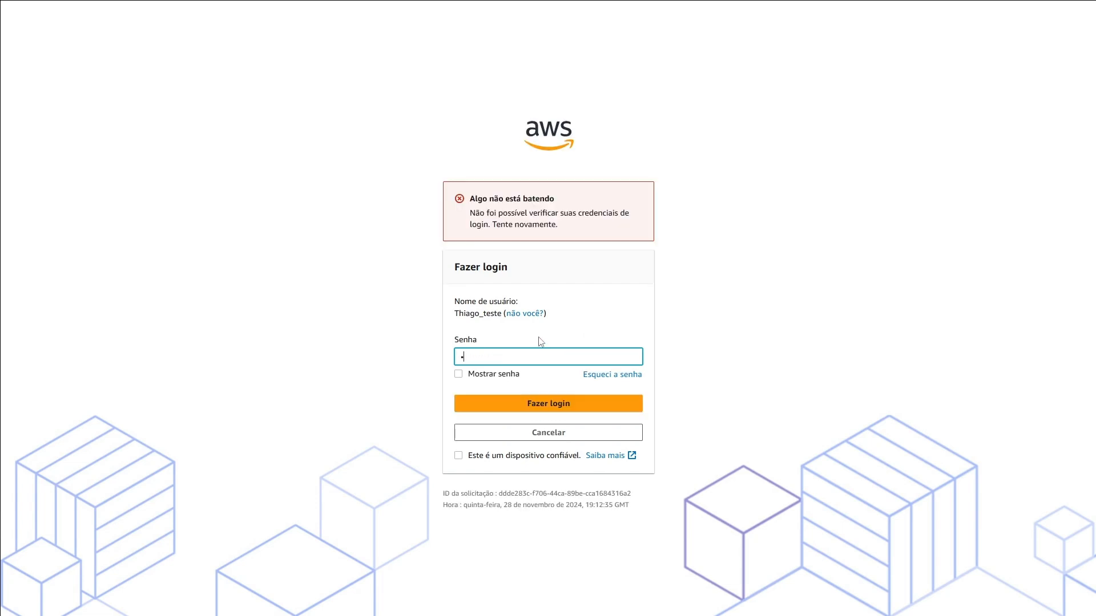
pyautogui.write('•••••')
pyautogui.press('Return')
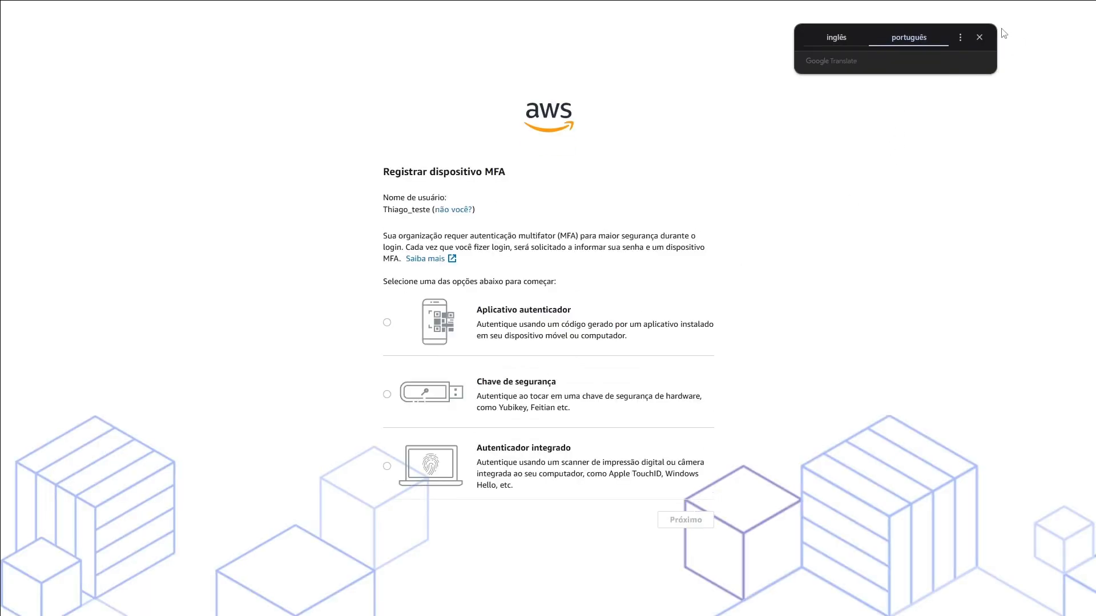
# Close the translation popup, pick Aplicativo autenticador as the MFA type, and continue
pyautogui.click(979, 37)
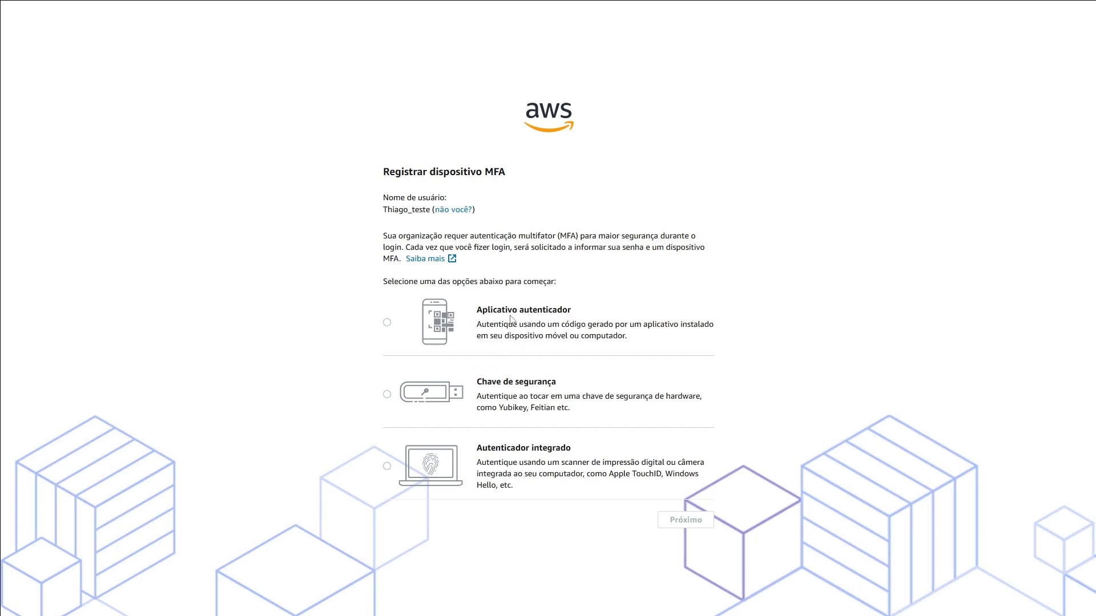
pyautogui.click(387, 323)
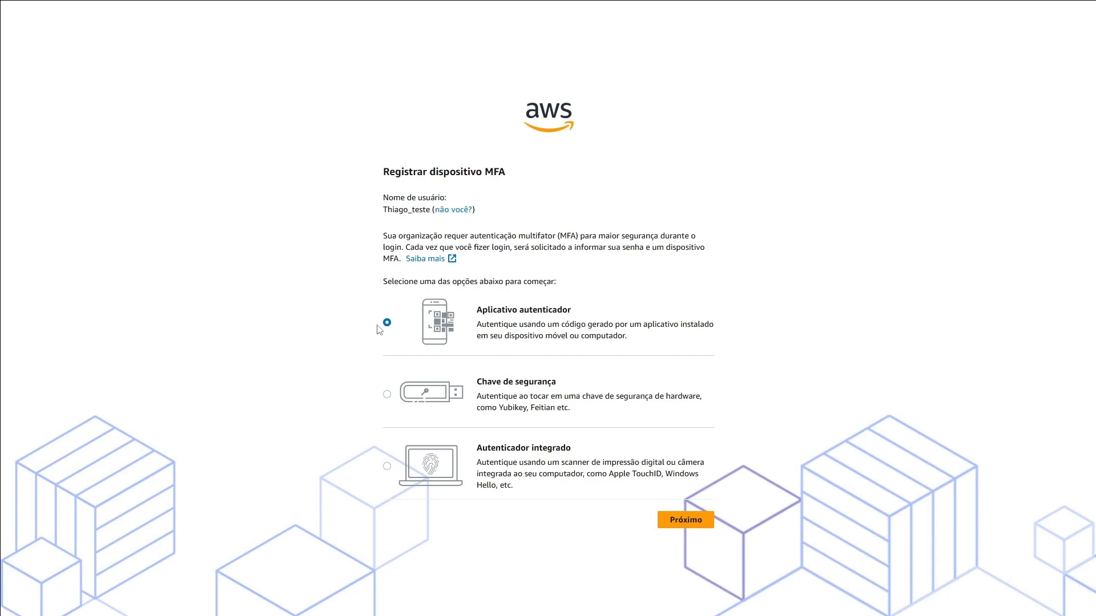
pyautogui.click(697, 528)
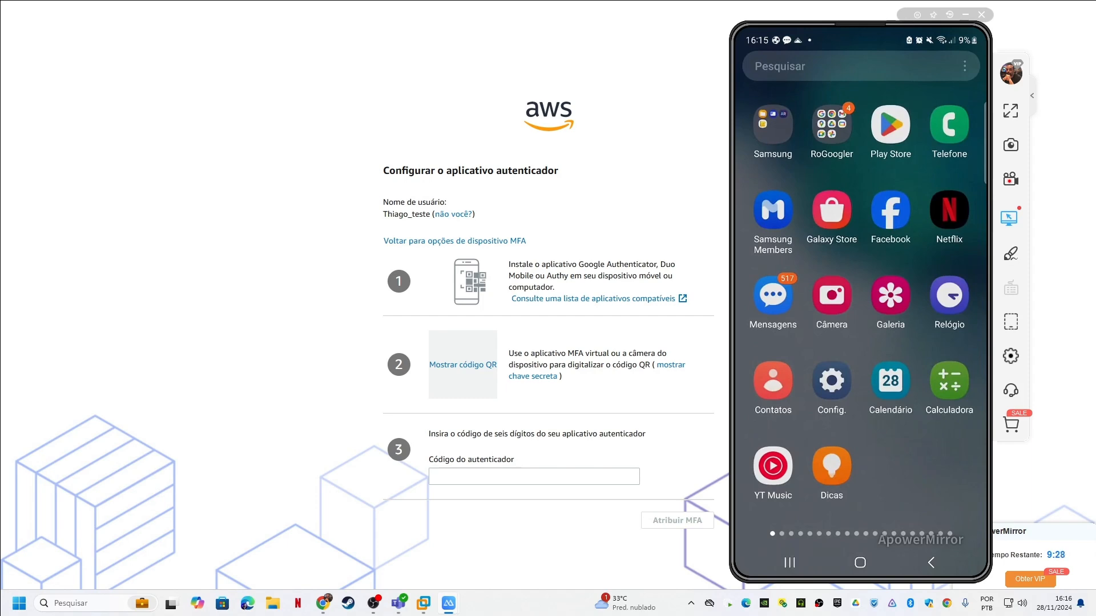
# Launch Google Authenticator on the mirrored phone and reveal the AWS MFA QR code
pyautogui.click(861, 66)
pyautogui.write('ai')
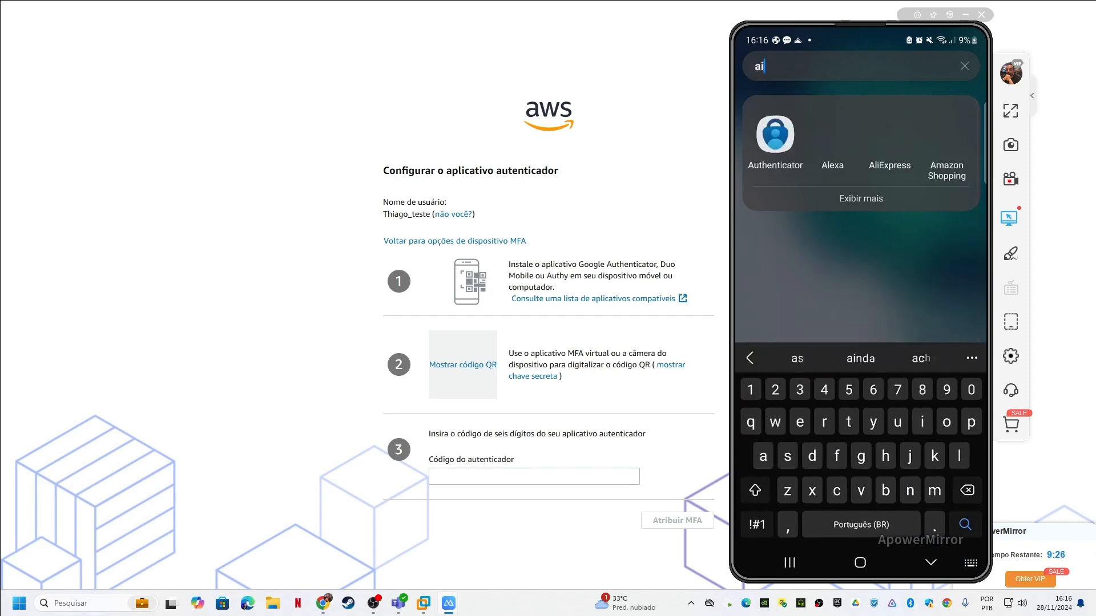
pyautogui.press('BackSpace')
pyautogui.write('uth')
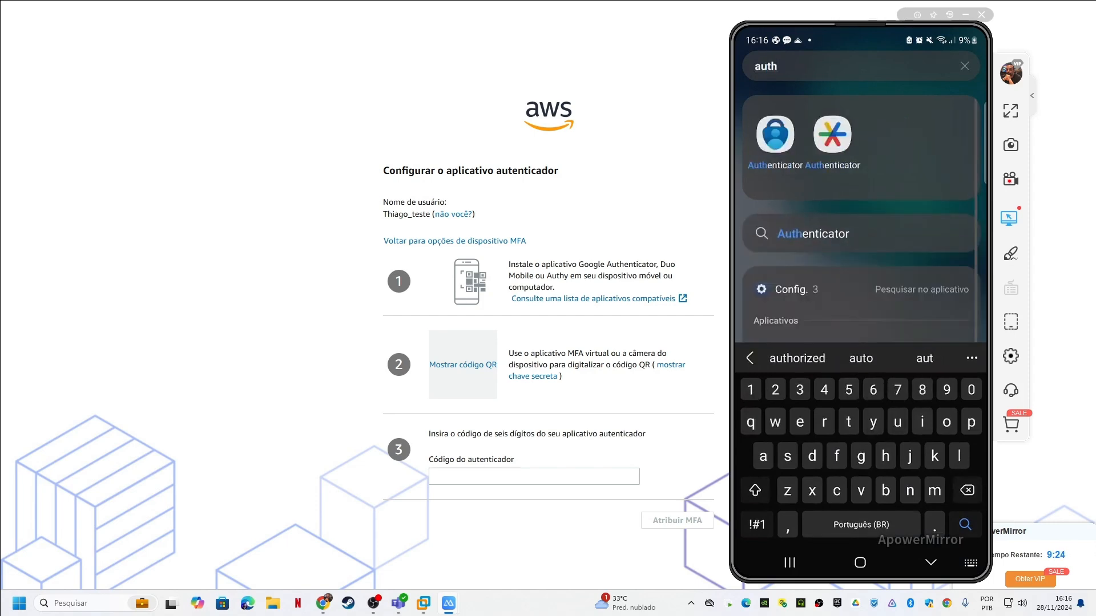
pyautogui.click(832, 137)
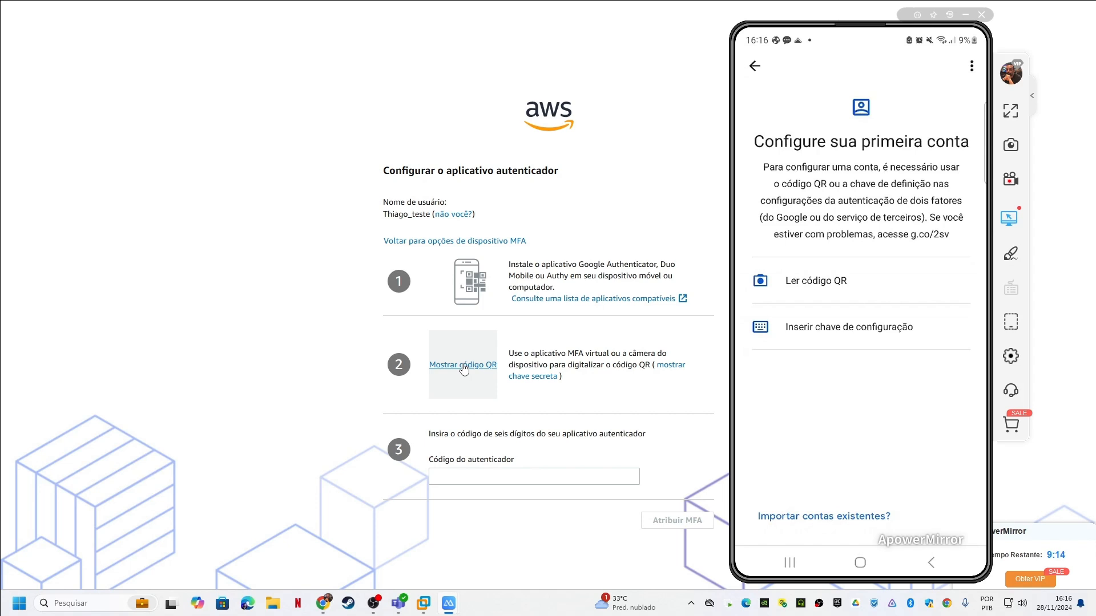
pyautogui.click(463, 366)
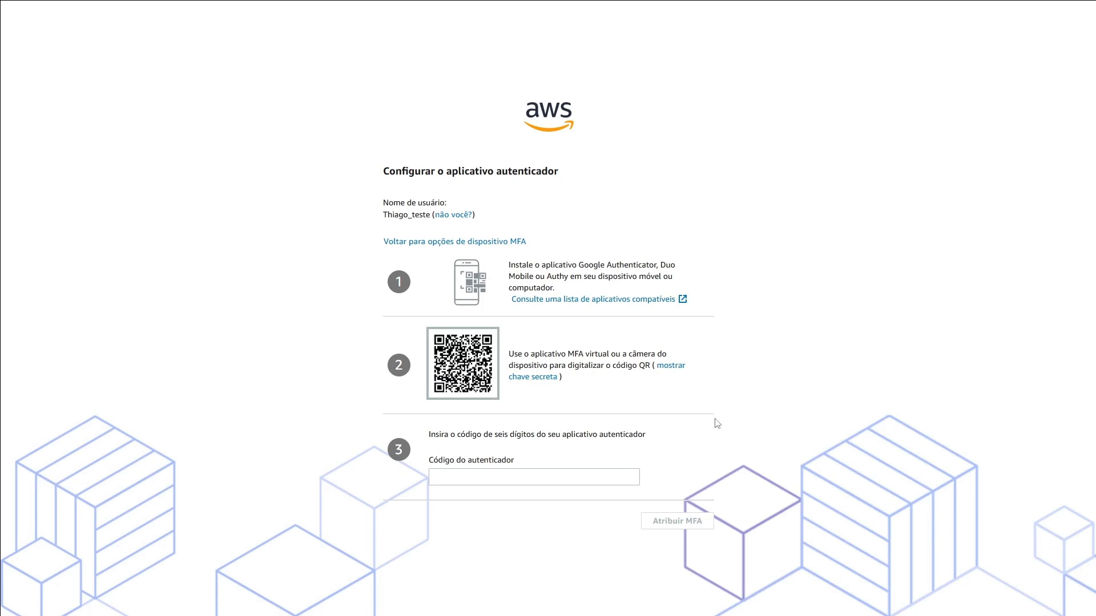
# Enter the six-digit authenticator code and assign the app as the MFA device
pyautogui.click(505, 477)
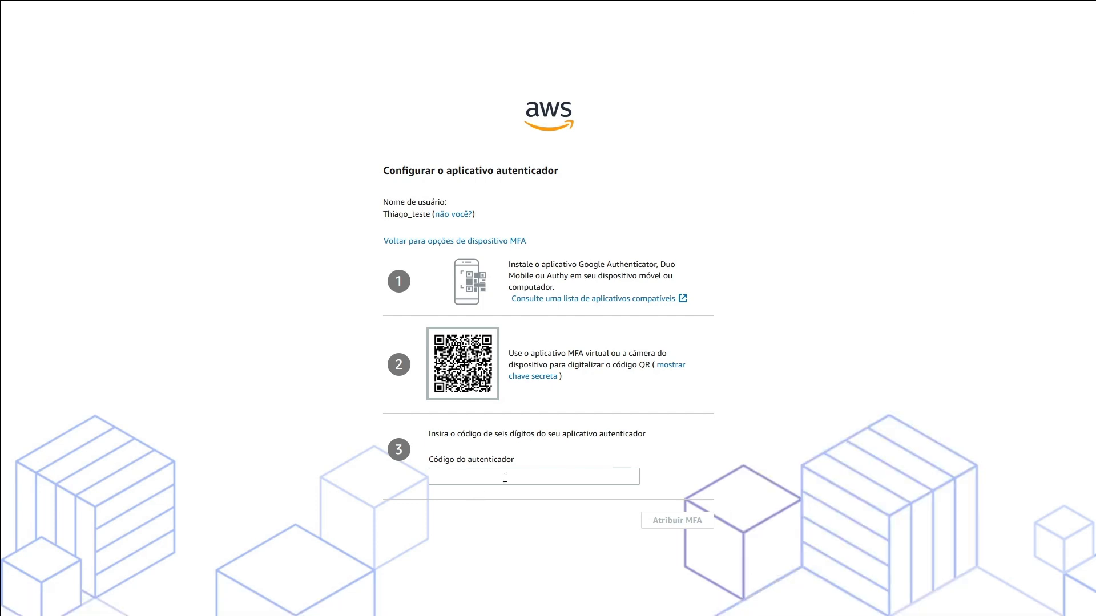
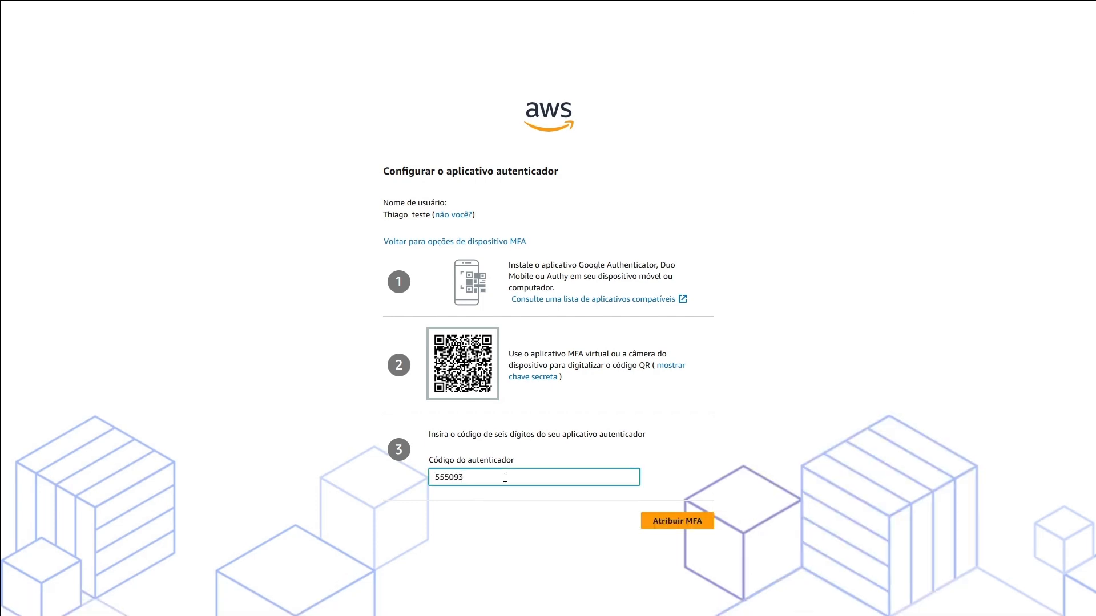
pyautogui.click(671, 520)
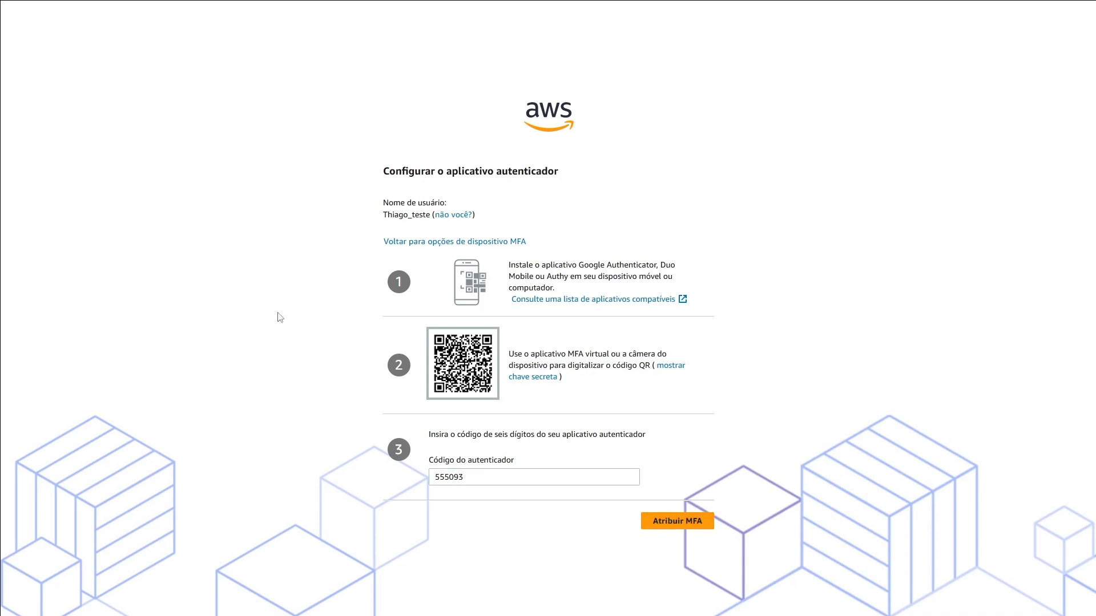
pyautogui.click(688, 525)
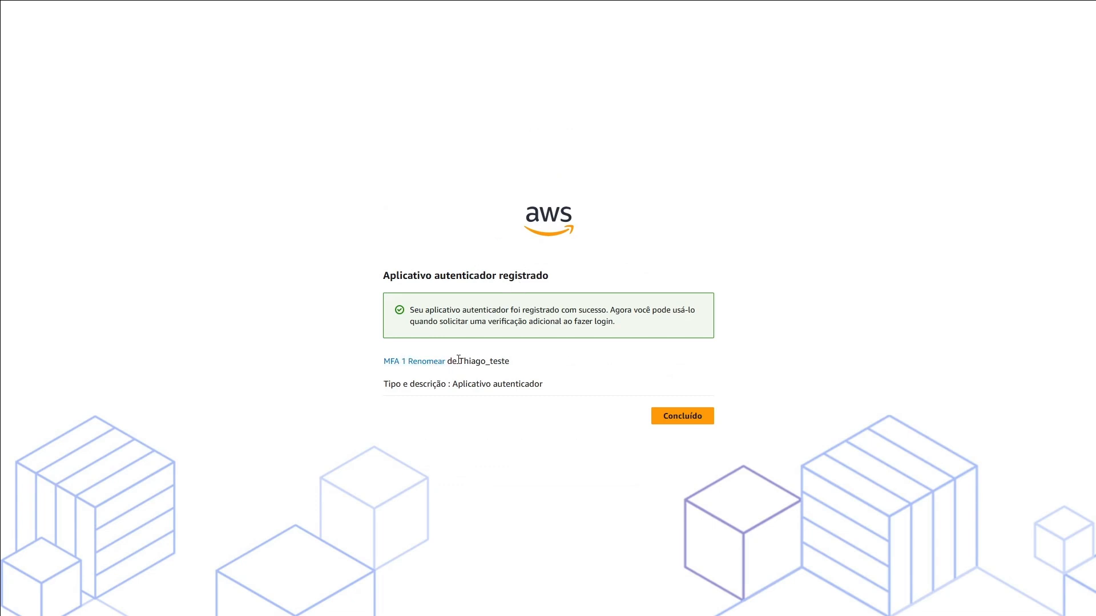
# Review the registered device details and finish the MFA setup
pyautogui.moveTo(459, 359); pyautogui.dragTo(509, 359)
pyautogui.moveTo(390, 389); pyautogui.dragTo(557, 386)
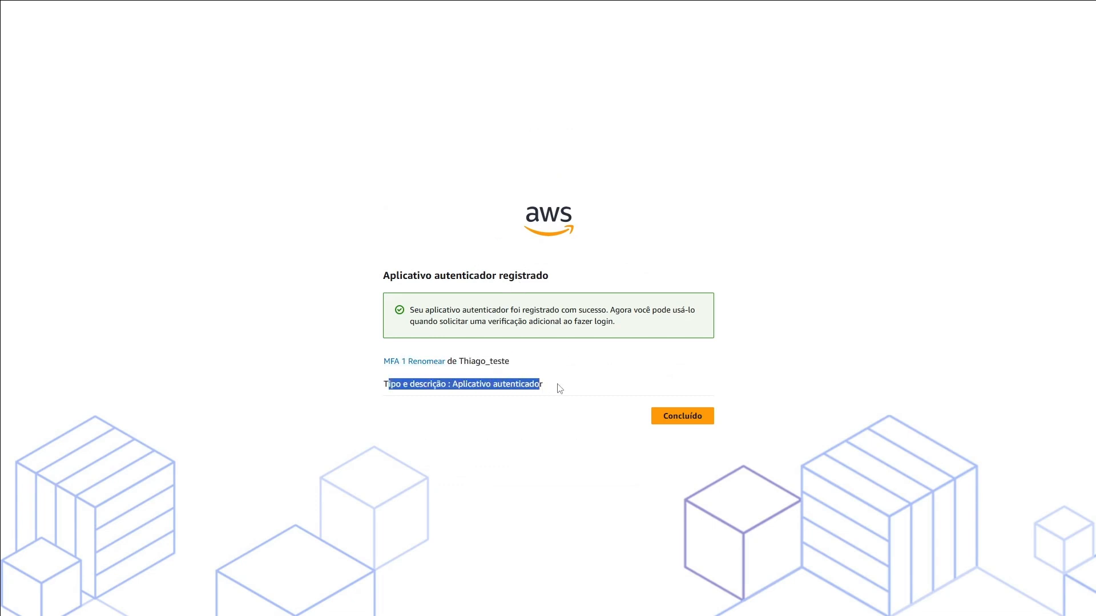
pyautogui.click(562, 390)
pyautogui.click(687, 429)
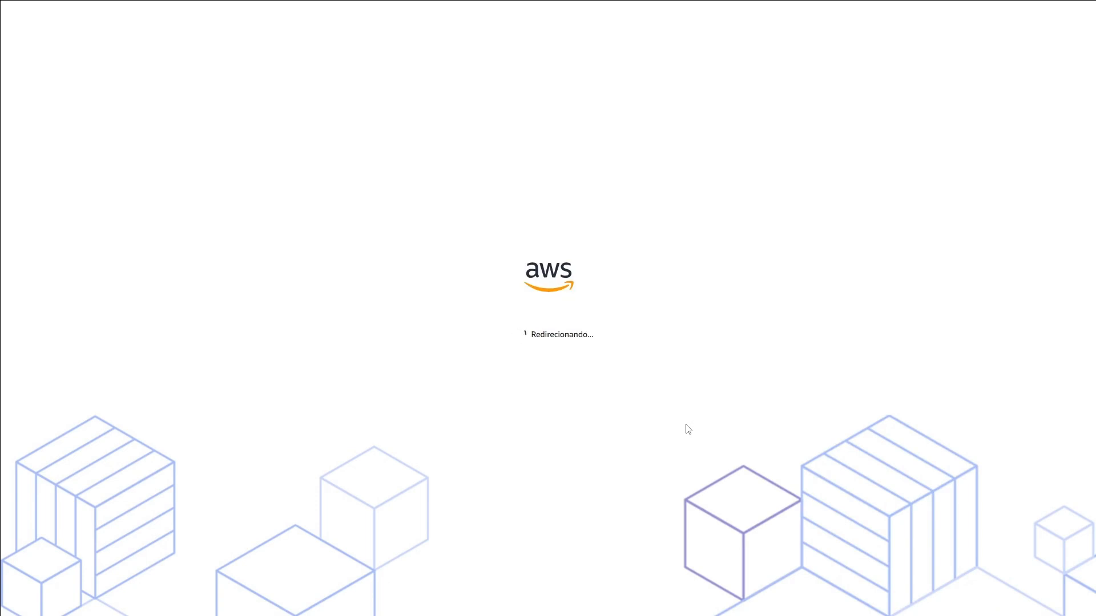
# Dismiss the translation popup and log in with the test username, password and MFA code
pyautogui.click(979, 37)
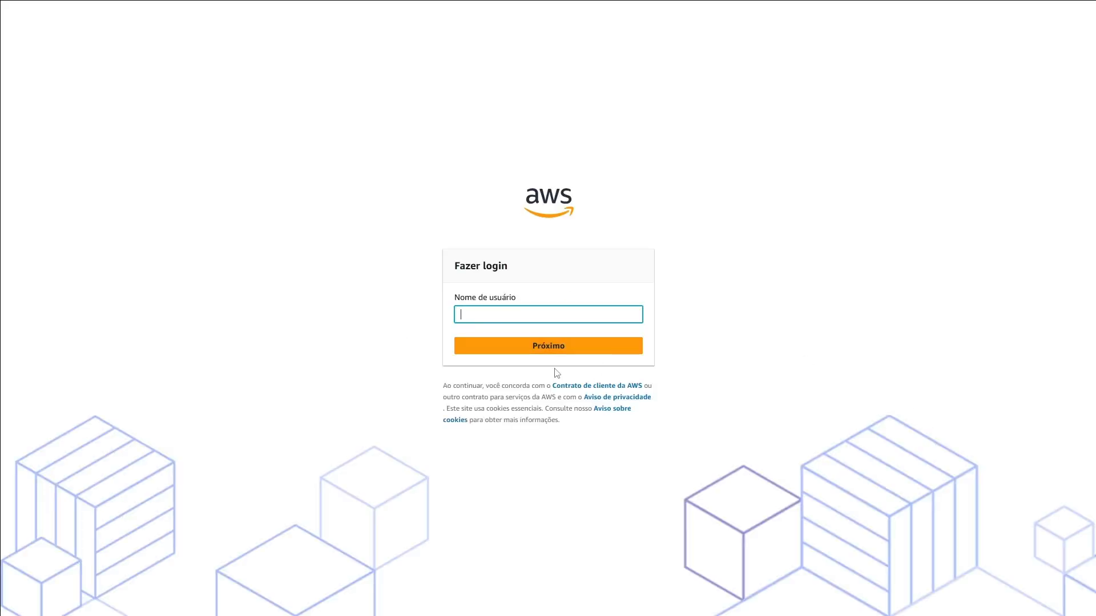
pyautogui.click(495, 310)
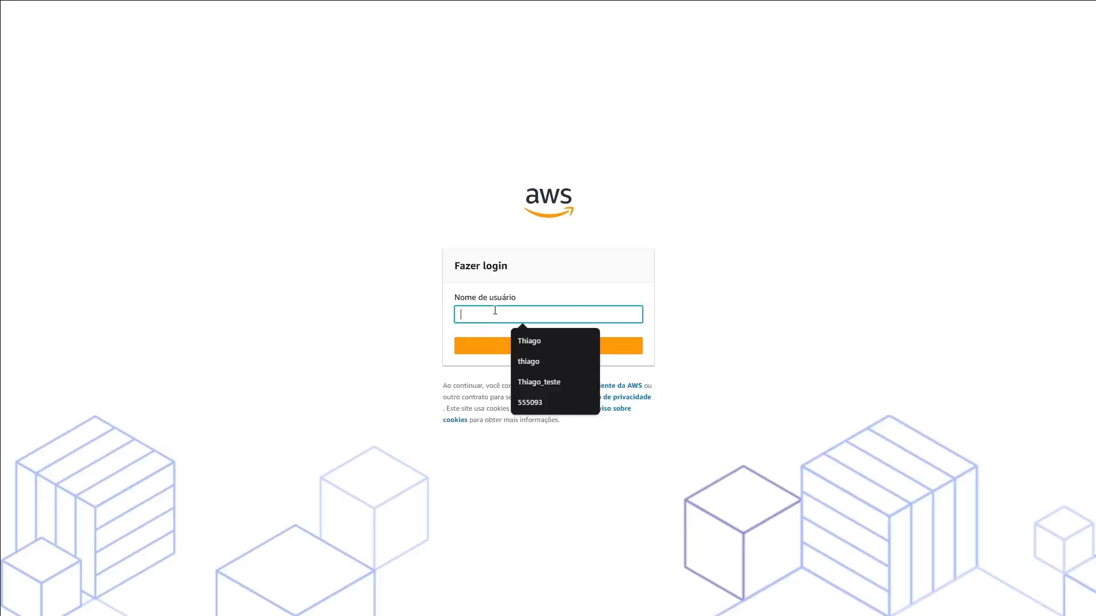
pyautogui.write('Thiago_teste')
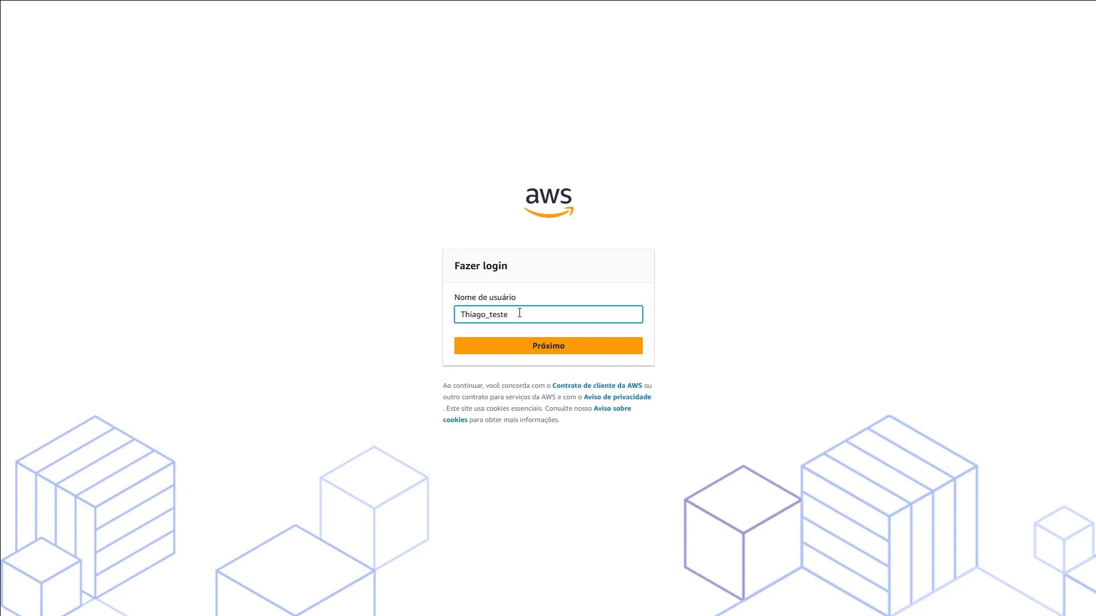
pyautogui.click(580, 350)
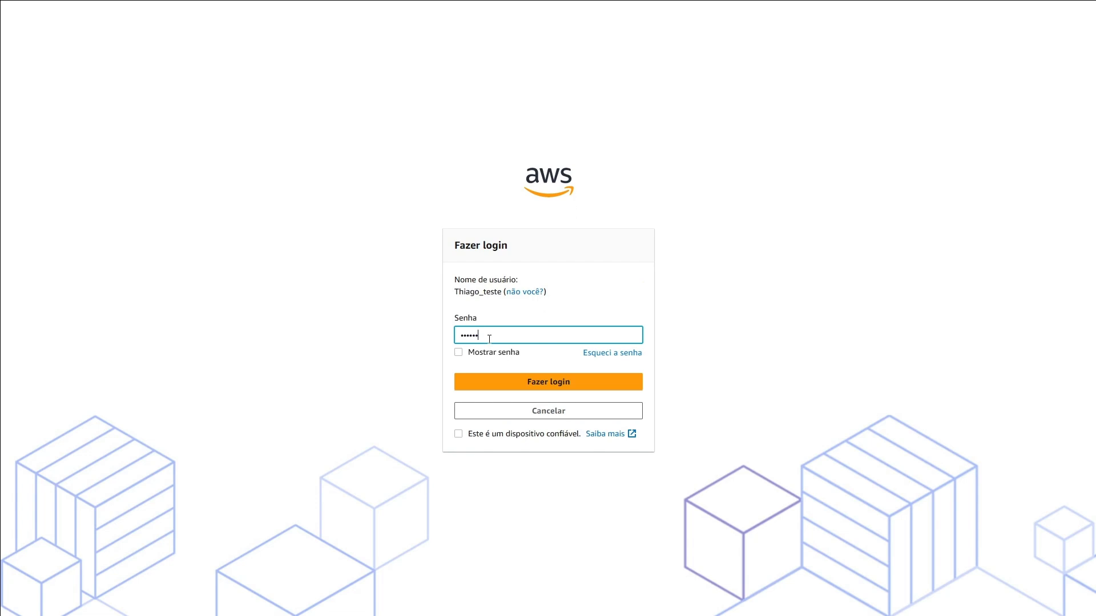
pyautogui.press('Return')
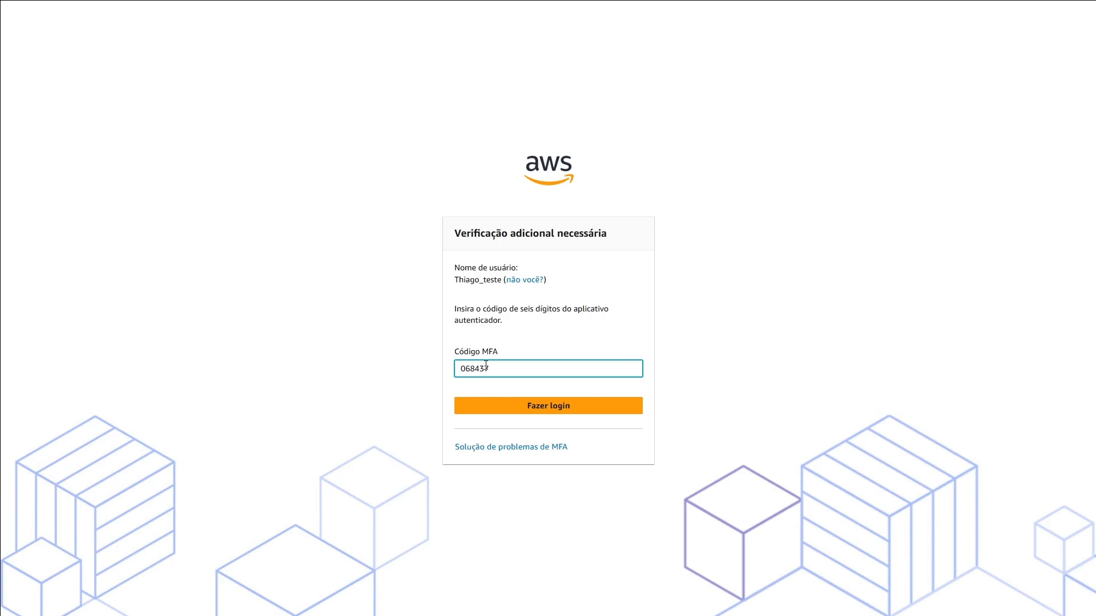
pyautogui.click(579, 405)
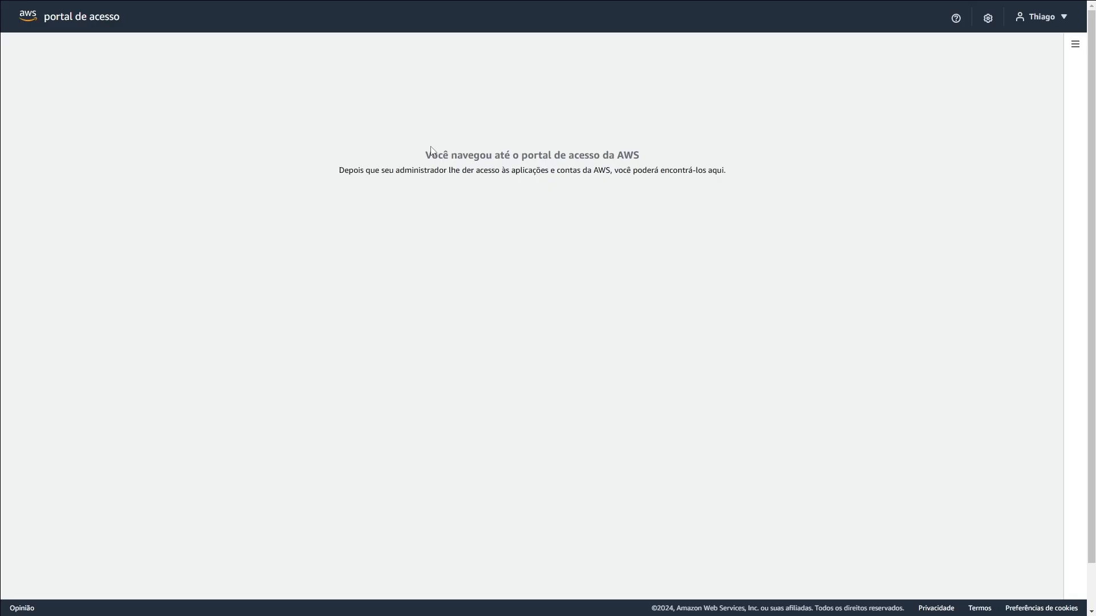
pyautogui.moveTo(426, 155); pyautogui.dragTo(765, 171)
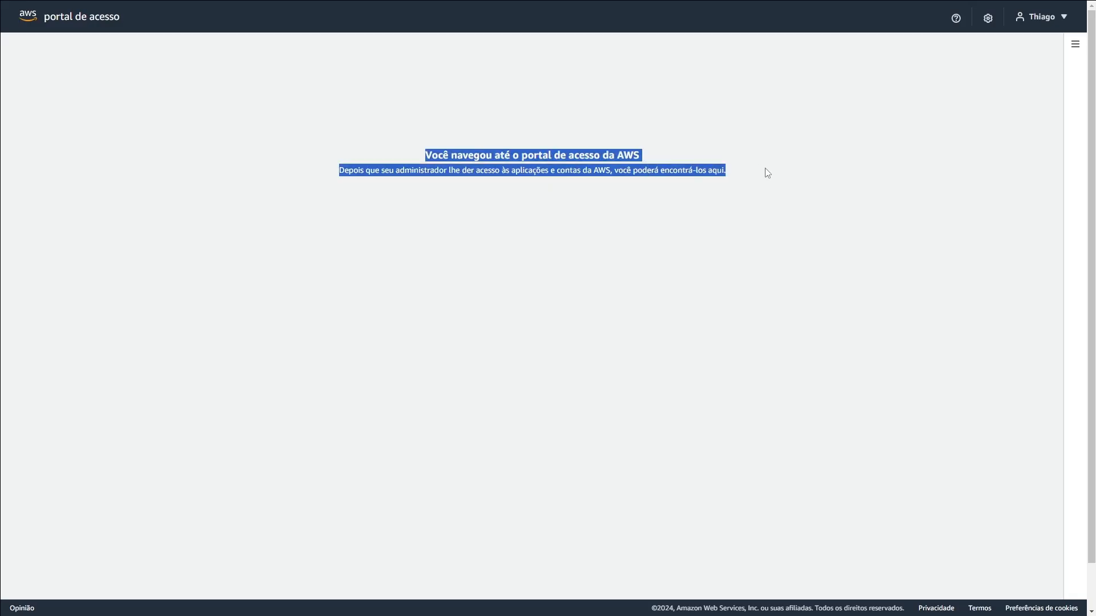
# Read the portal message noting no accounts or applications are assigned yet
pyautogui.click(763, 174)
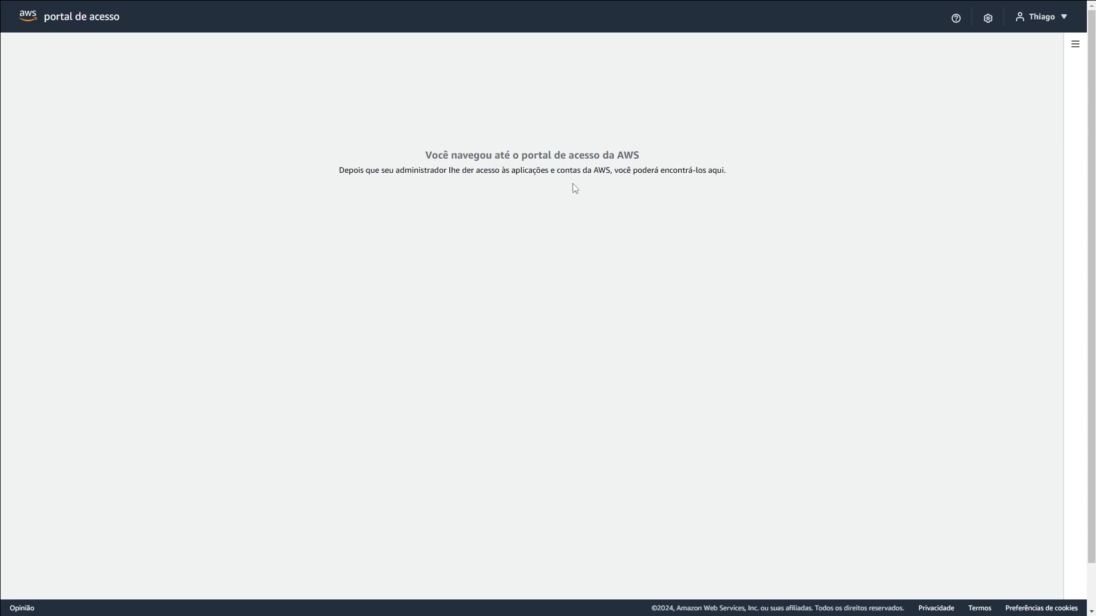
pyautogui.moveTo(339, 175); pyautogui.dragTo(742, 184)
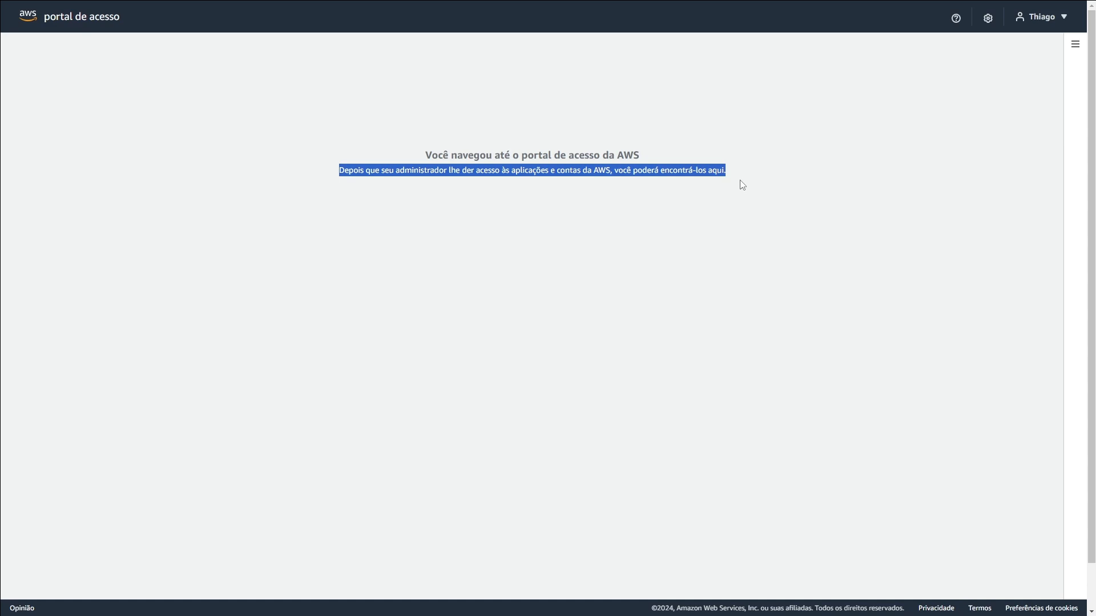
pyautogui.click(741, 184)
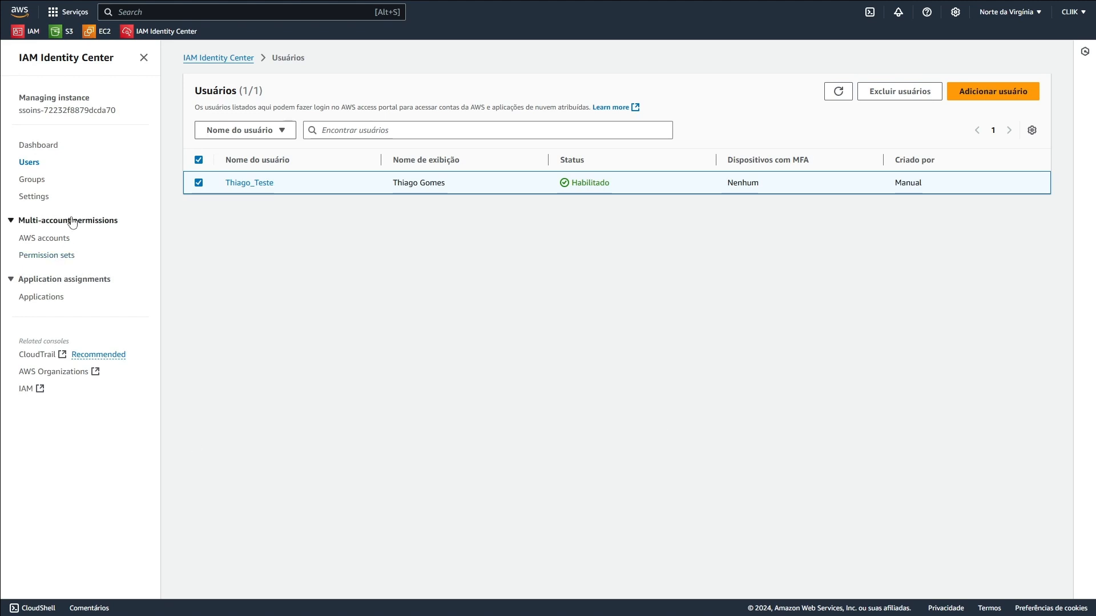
# Delete the EC2 permission set, confirming by typing 'EC2'
pyautogui.click(46, 258)
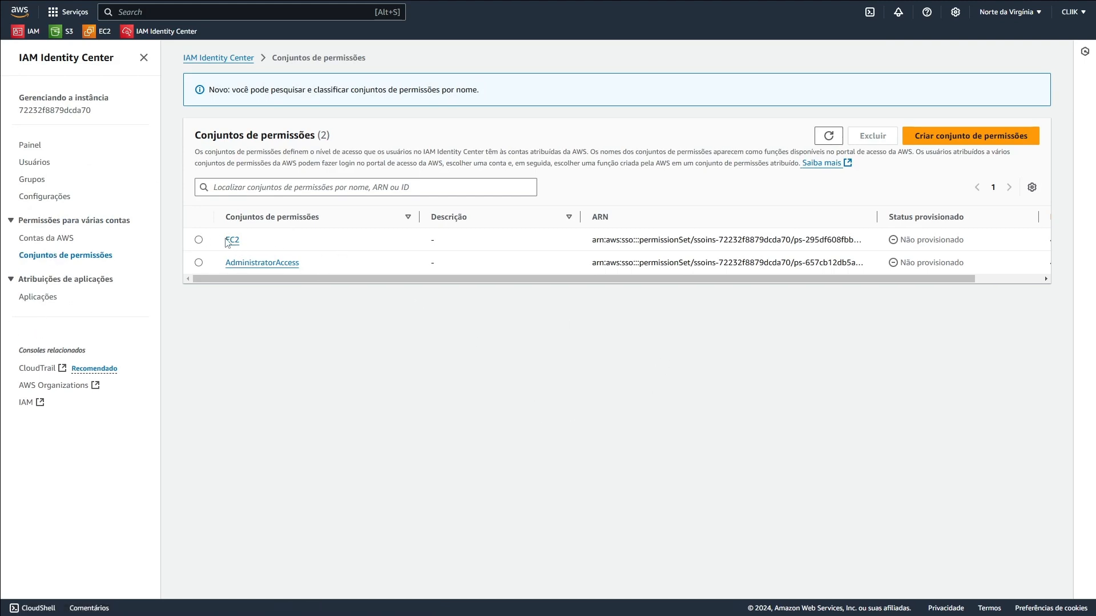
pyautogui.click(199, 240)
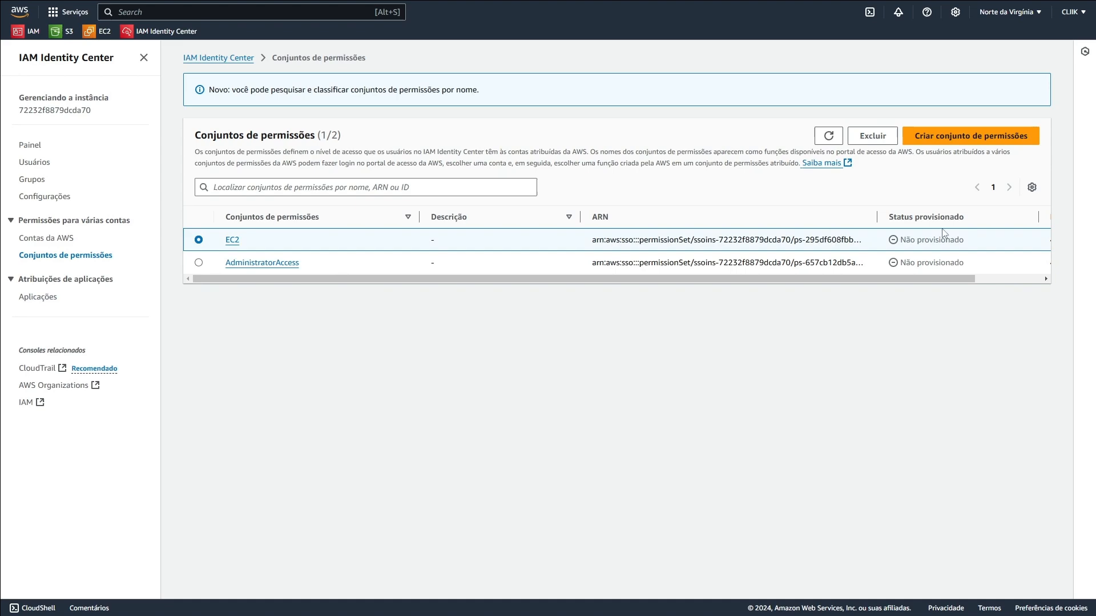
pyautogui.click(879, 136)
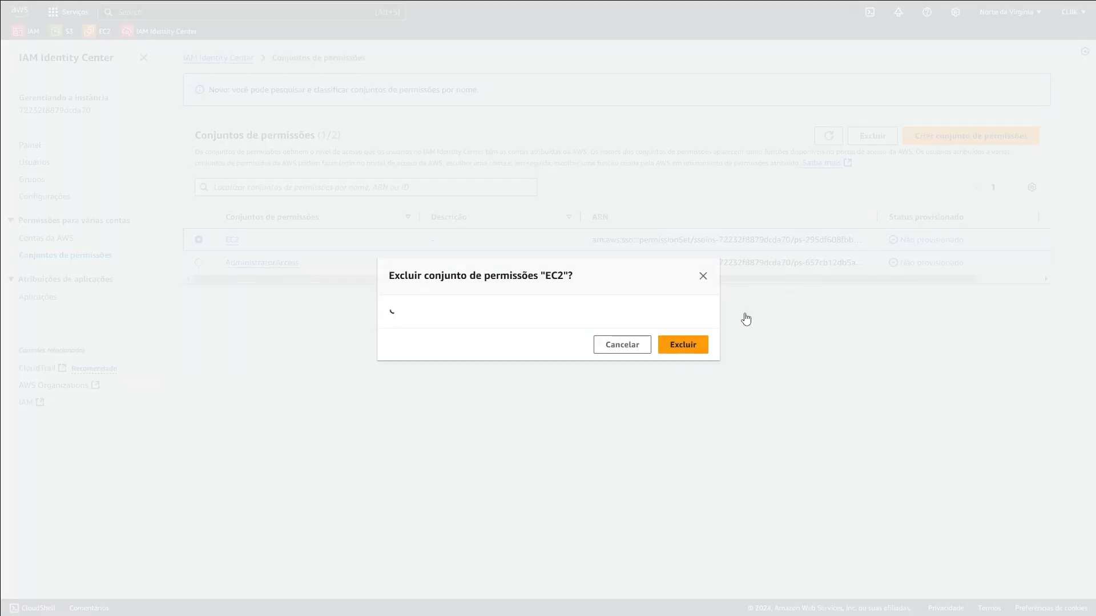
pyautogui.click(479, 388)
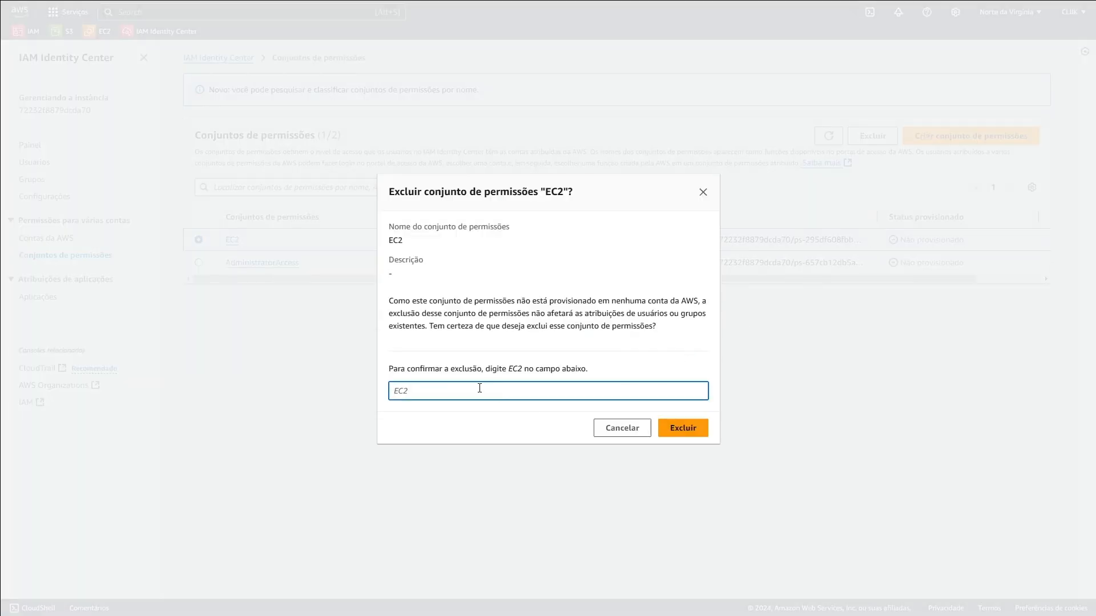
pyautogui.write('EC2')
pyautogui.click(683, 428)
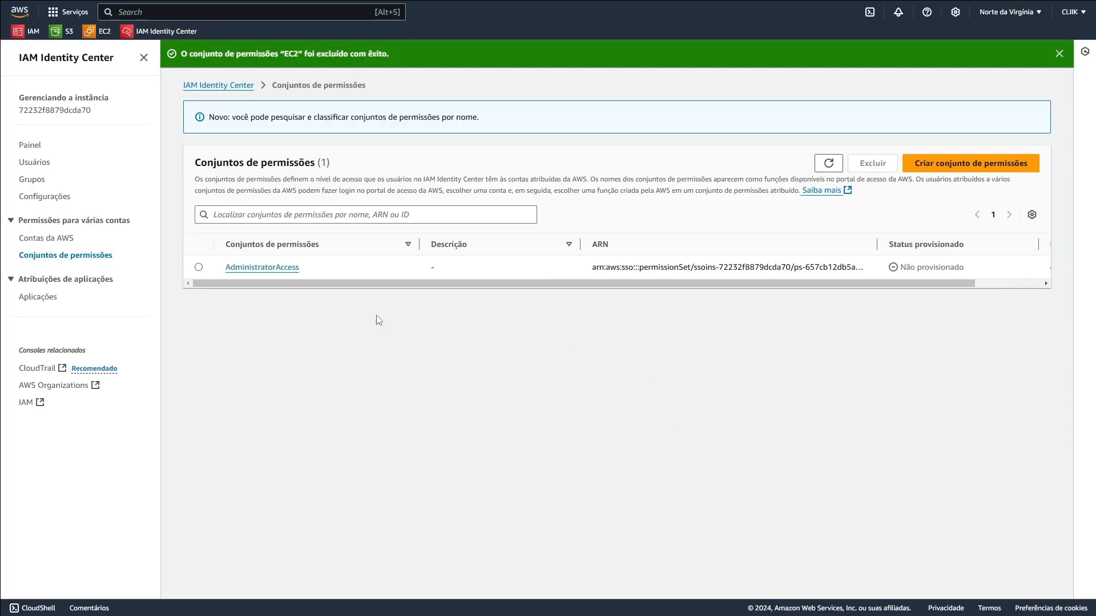
# Delete the AdministratorAccess permission set by pasting its name, then dismiss both success banners
pyautogui.click(198, 267)
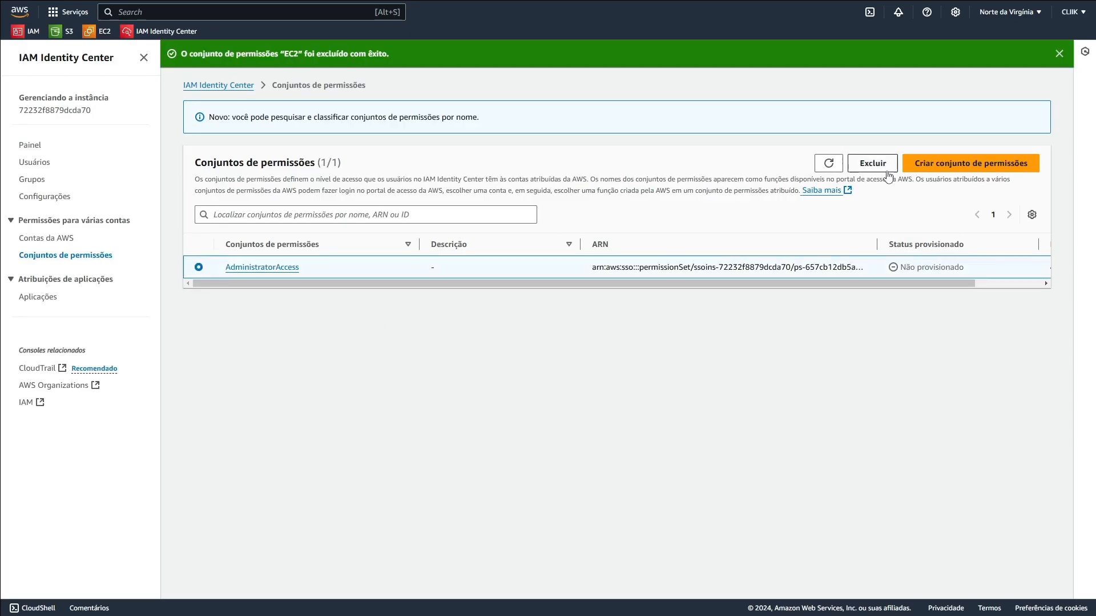
pyautogui.click(872, 163)
pyautogui.click(502, 392)
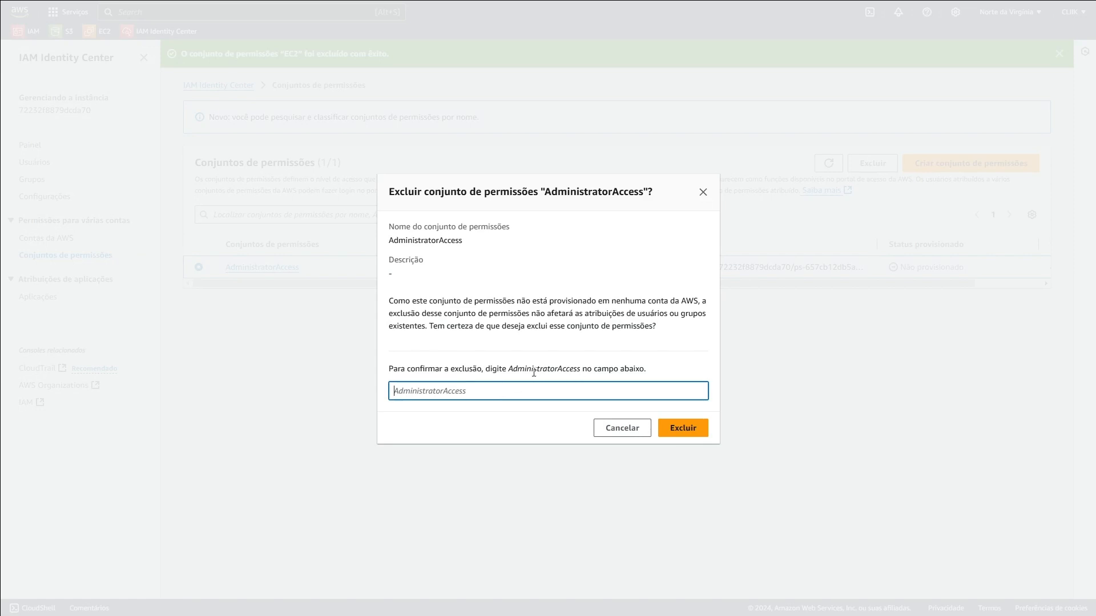
pyautogui.moveTo(508, 368); pyautogui.dragTo(582, 369)
pyautogui.hotkey('ctrl', 'c')
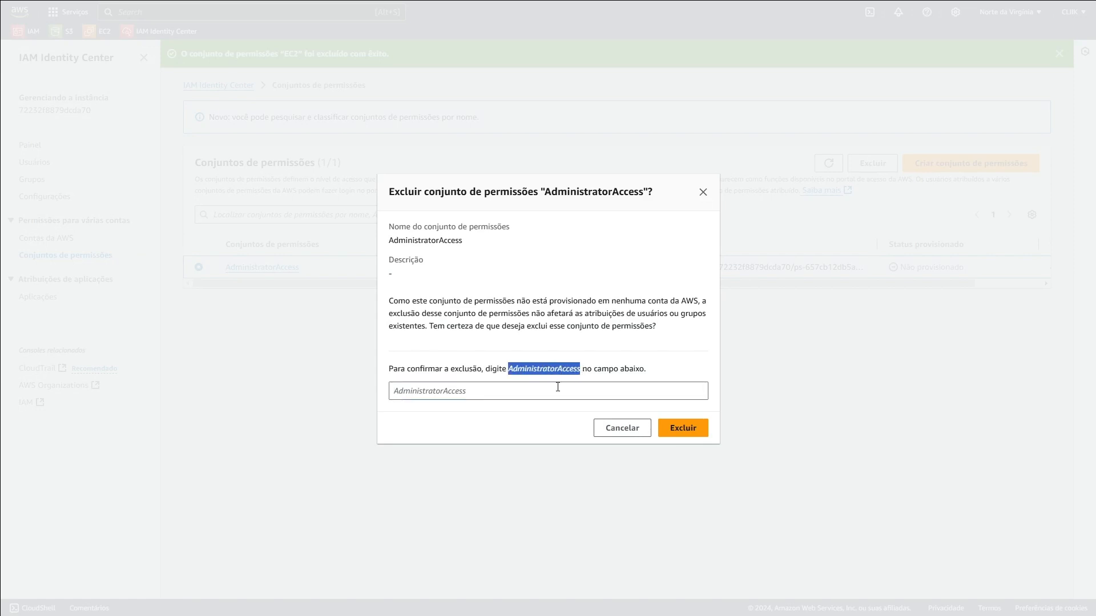
pyautogui.click(557, 391)
pyautogui.hotkey('ctrl', 'v')
pyautogui.click(692, 432)
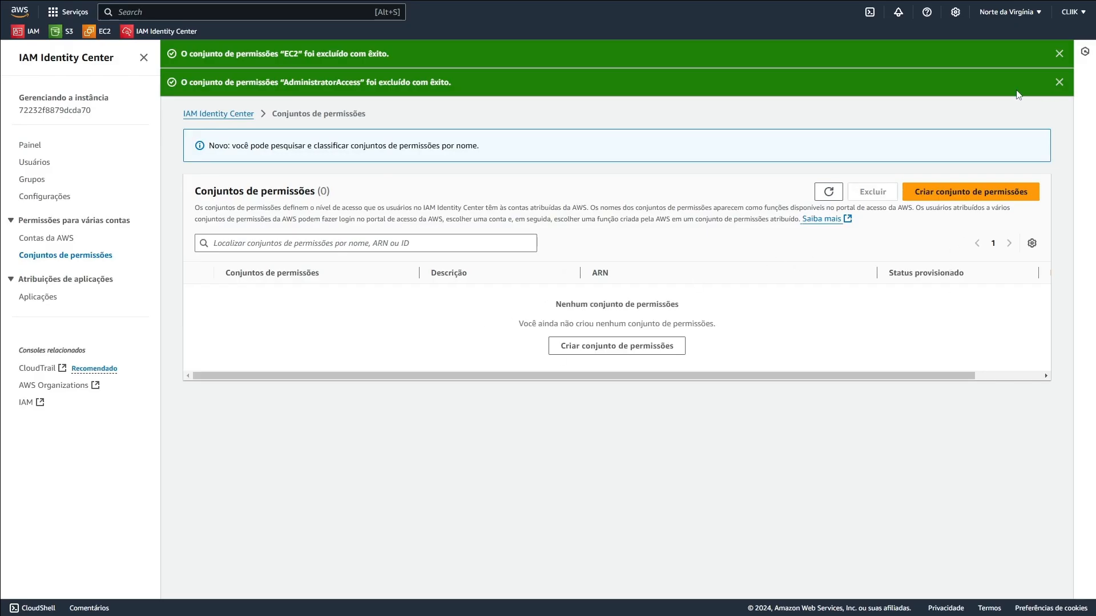
pyautogui.click(1059, 84)
pyautogui.click(1059, 54)
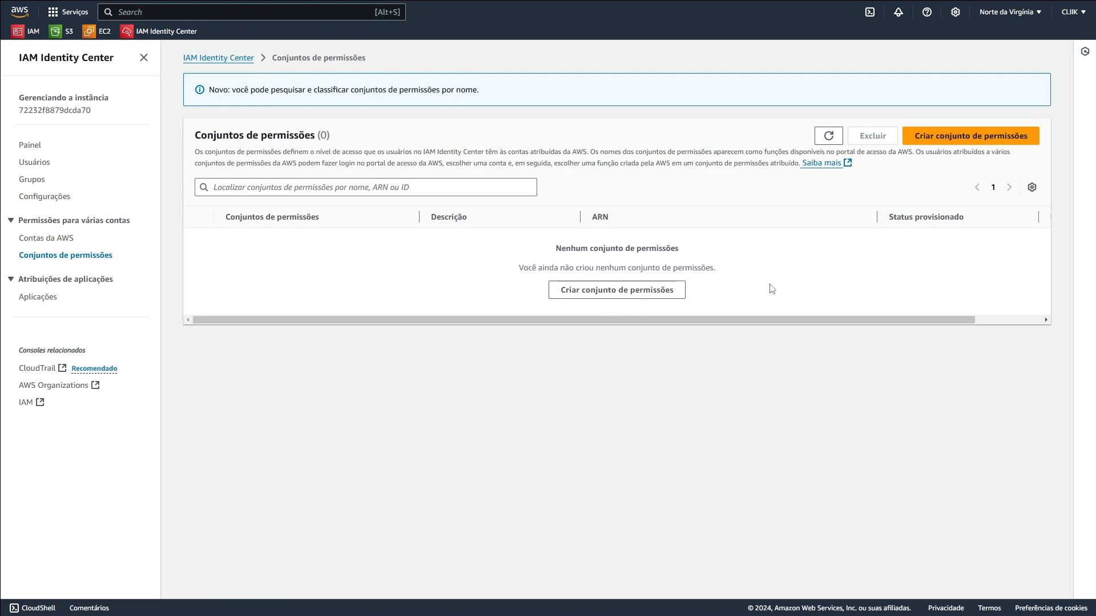
# Create a new permission set of the custom type and continue to the policies step
pyautogui.click(959, 150)
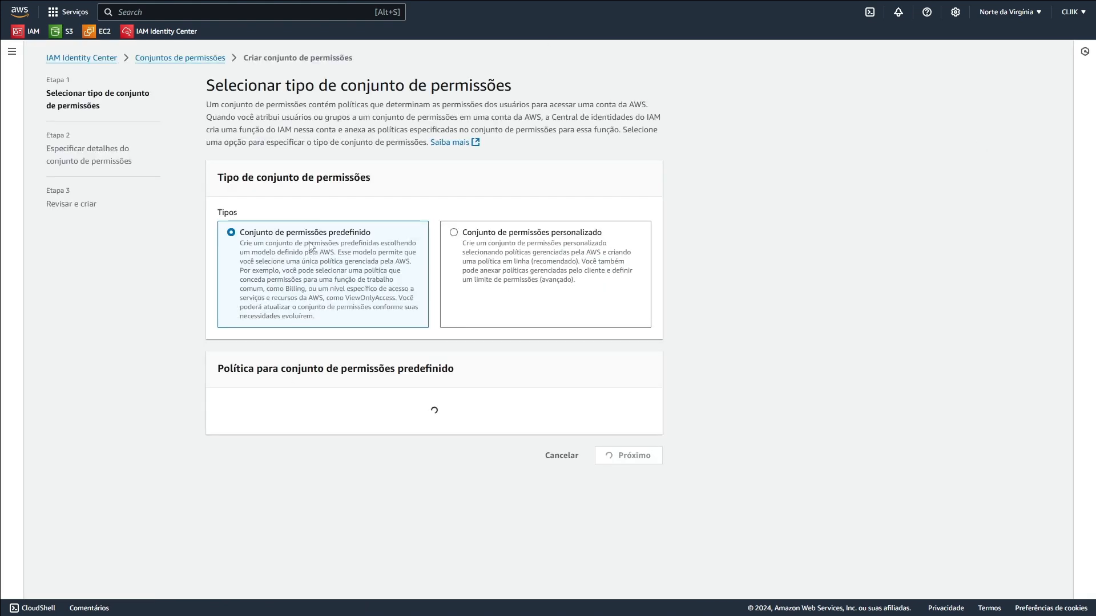
pyautogui.scroll(-4, 310, 245)
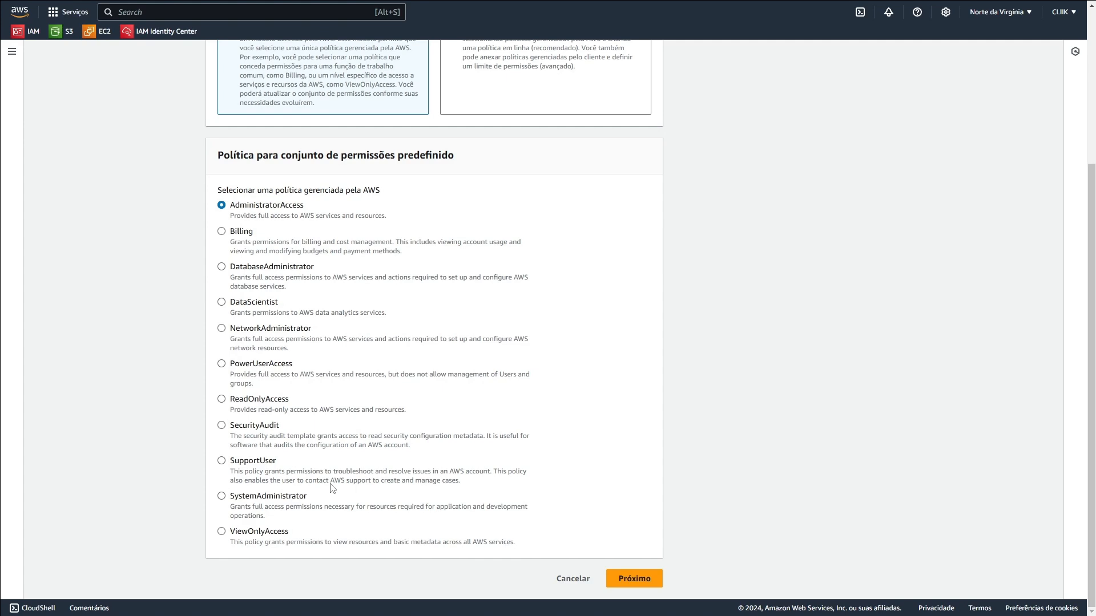
pyautogui.scroll(2, 332, 488)
pyautogui.scroll(1, 319, 489)
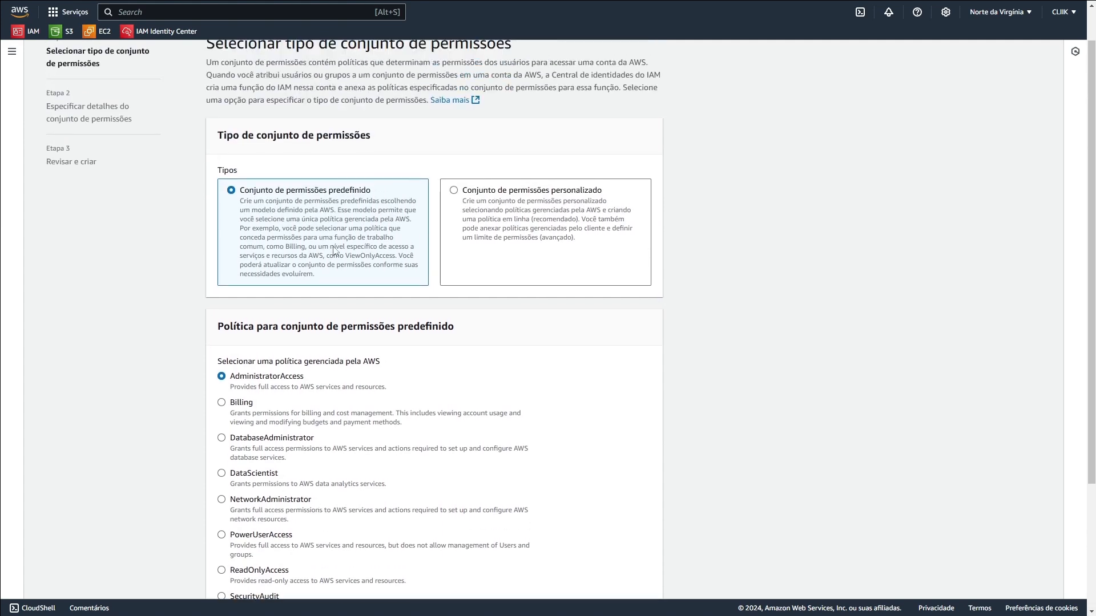
pyautogui.click(485, 197)
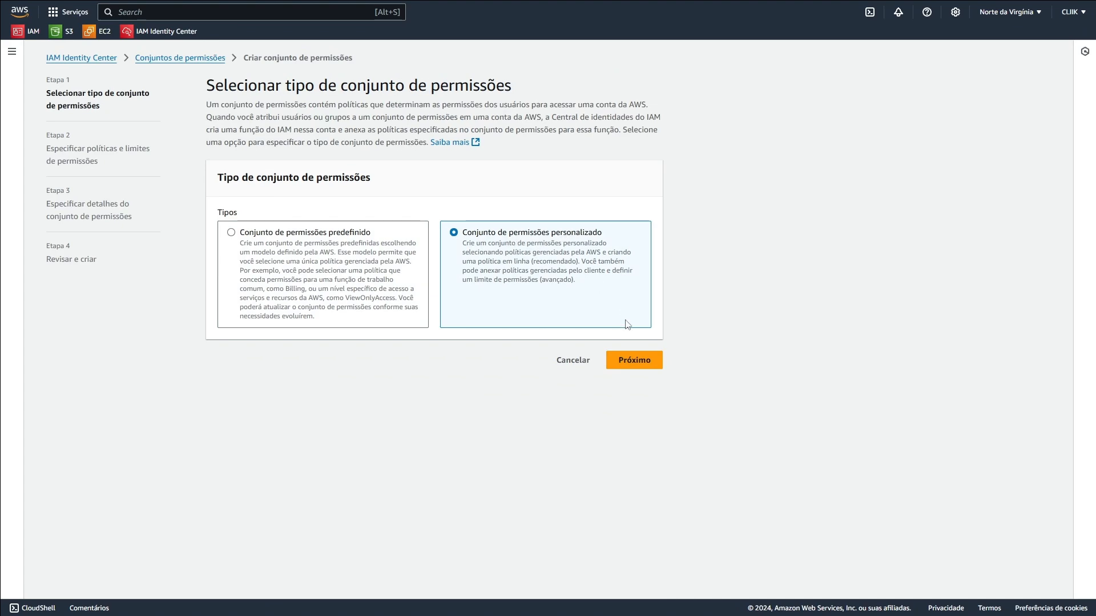
pyautogui.click(636, 361)
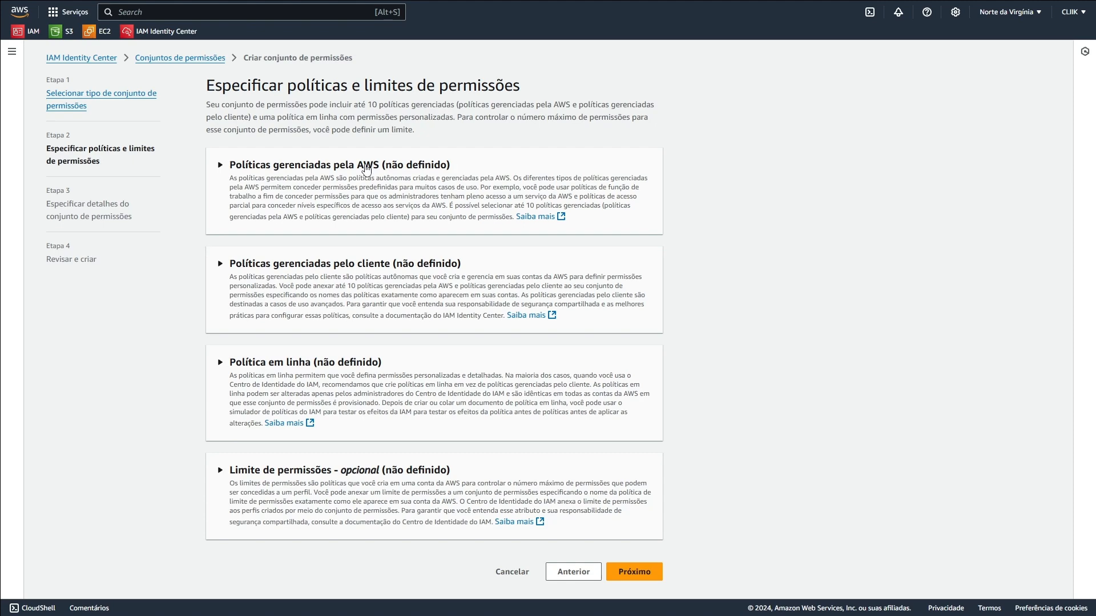
# Expand and collapse the AWS-managed, inline and permissions boundary sections to review them
pyautogui.click(366, 168)
pyautogui.click(359, 169)
pyautogui.click(305, 363)
pyautogui.scroll(-2, 314, 391)
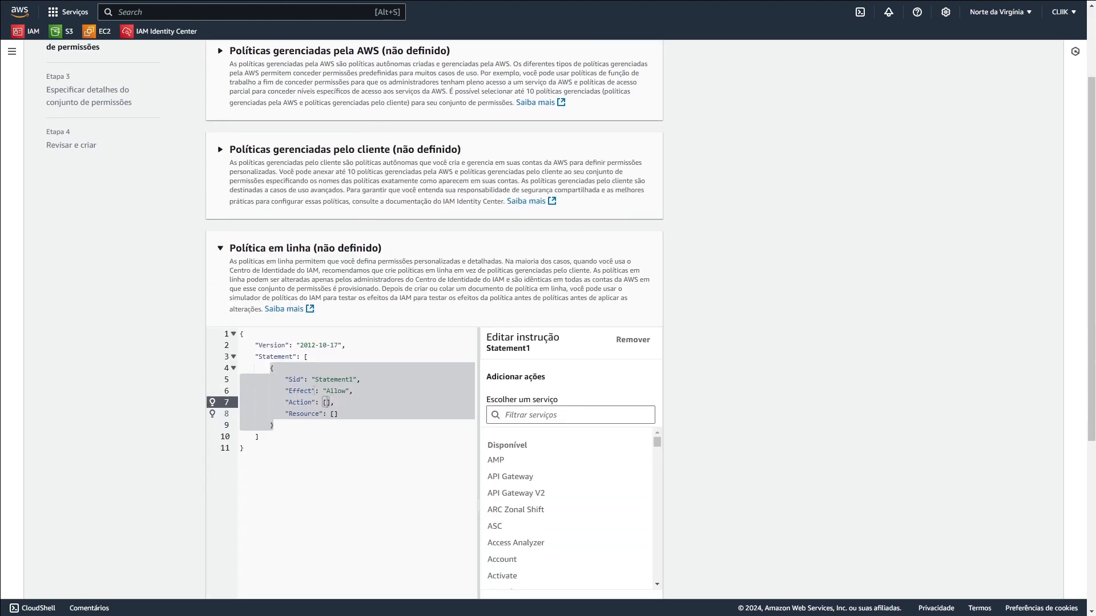
pyautogui.click(320, 248)
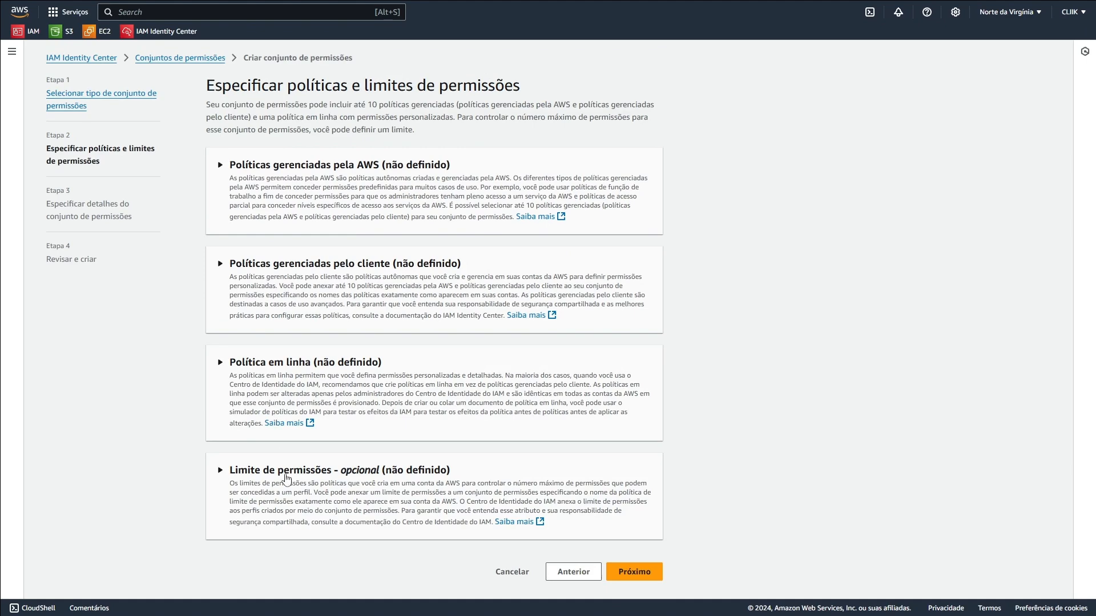
pyautogui.click(287, 478)
pyautogui.scroll(-1, 334, 457)
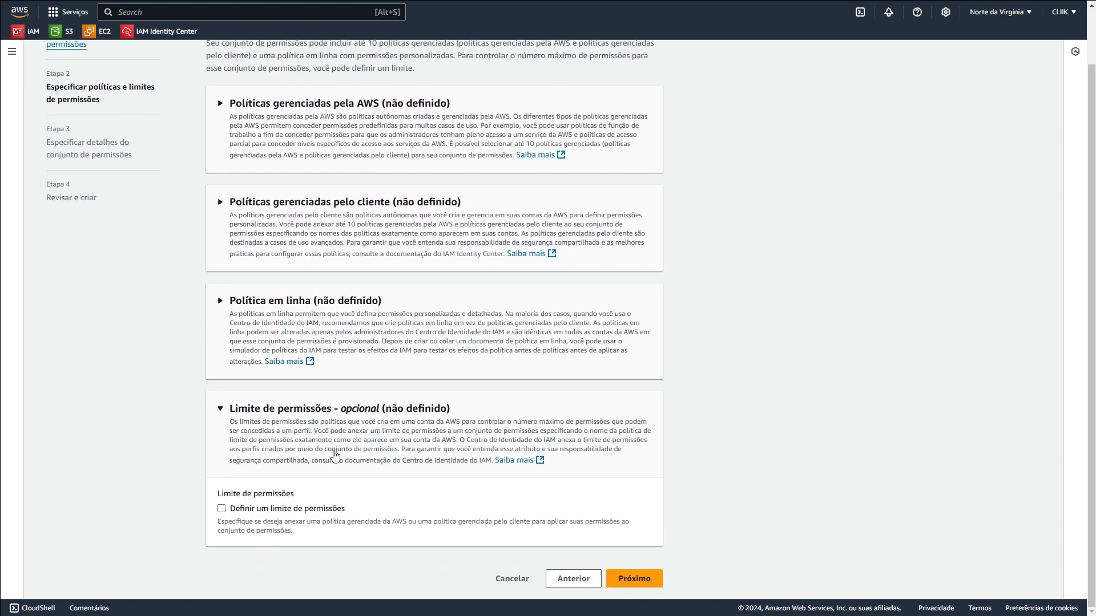
pyautogui.click(325, 409)
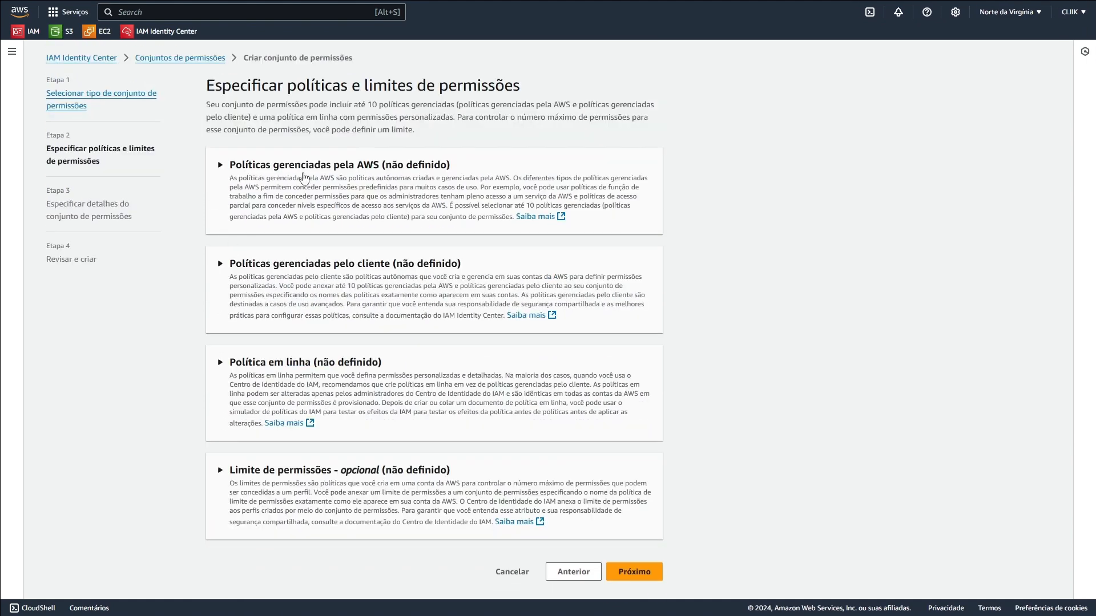
# Filter AWS-managed policies by 'Ec2', select AmazonEC2FullAccess and continue to the details step
pyautogui.click(282, 171)
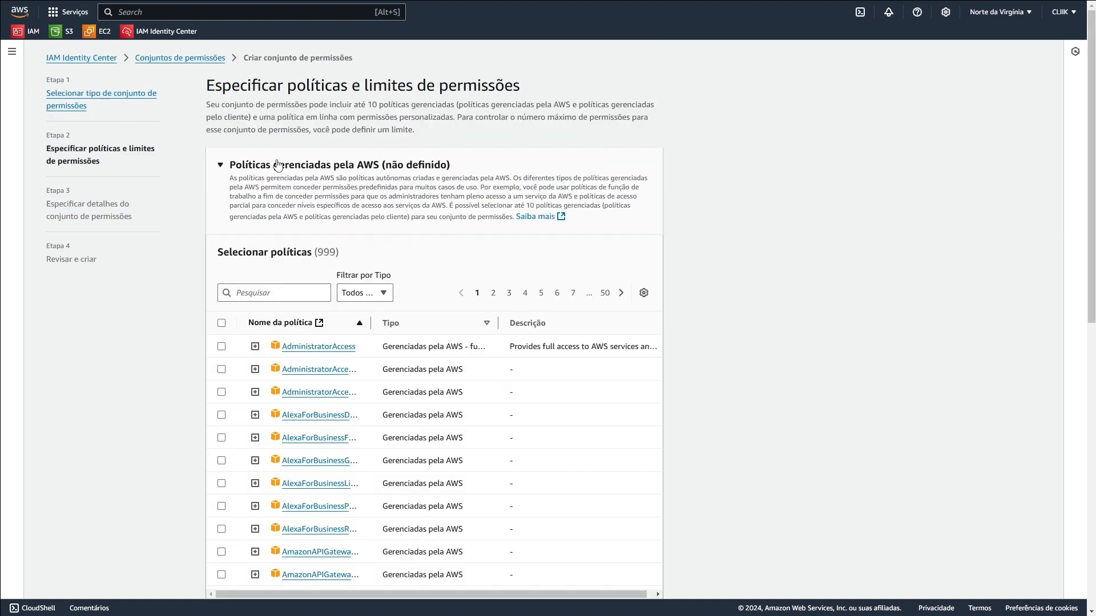
pyautogui.click(269, 295)
pyautogui.write('Ec2')
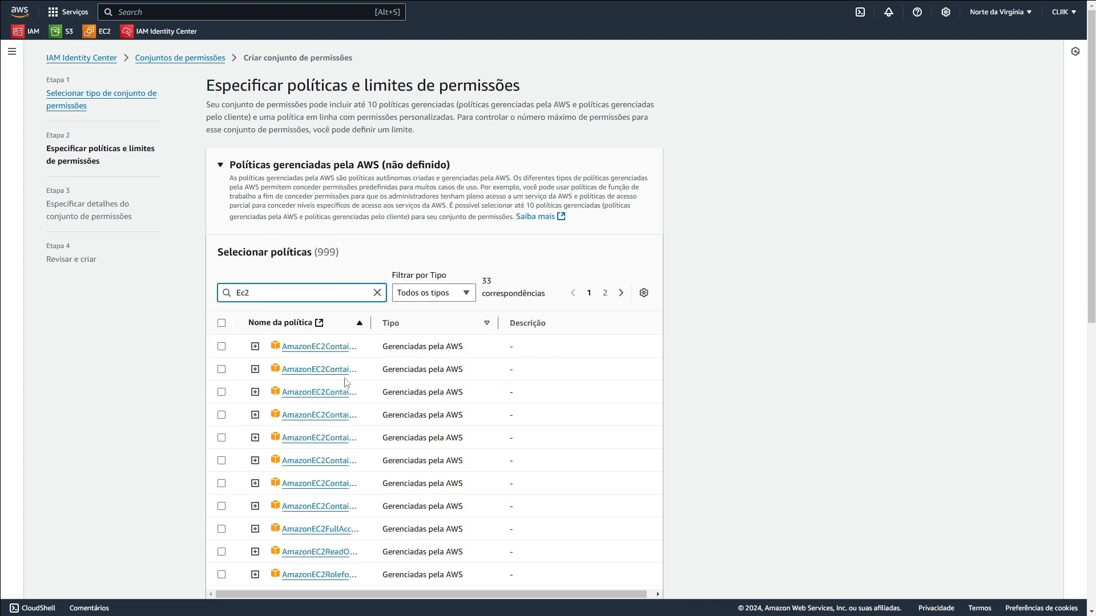
pyautogui.moveTo(370, 323); pyautogui.dragTo(431, 325)
pyautogui.moveTo(500, 326); pyautogui.dragTo(501, 326)
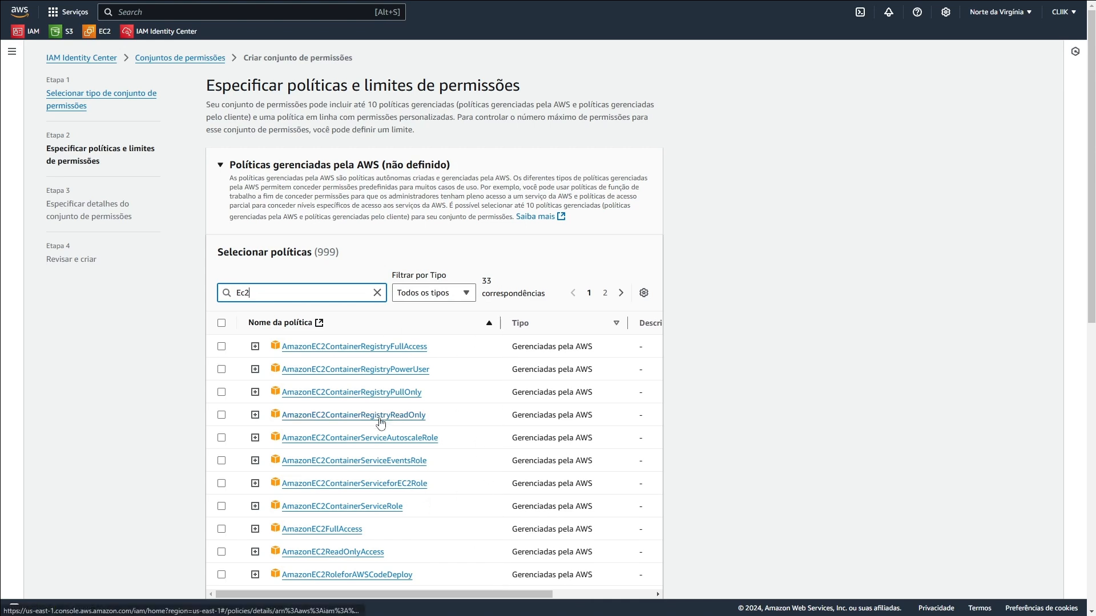
pyautogui.scroll(-1, 342, 468)
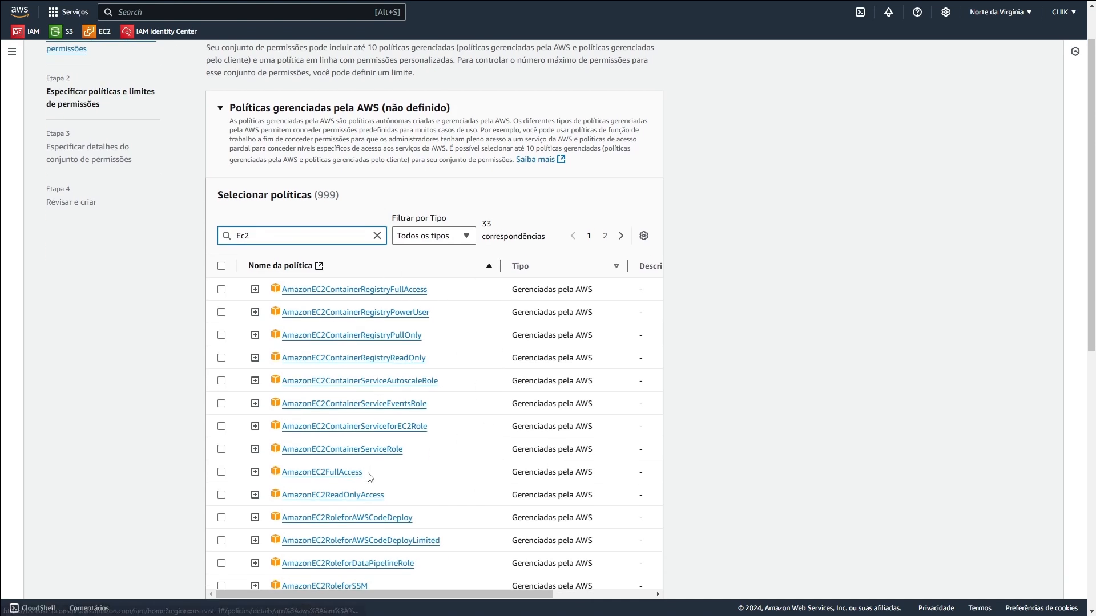
pyautogui.click(221, 473)
pyautogui.scroll(-1, 320, 399)
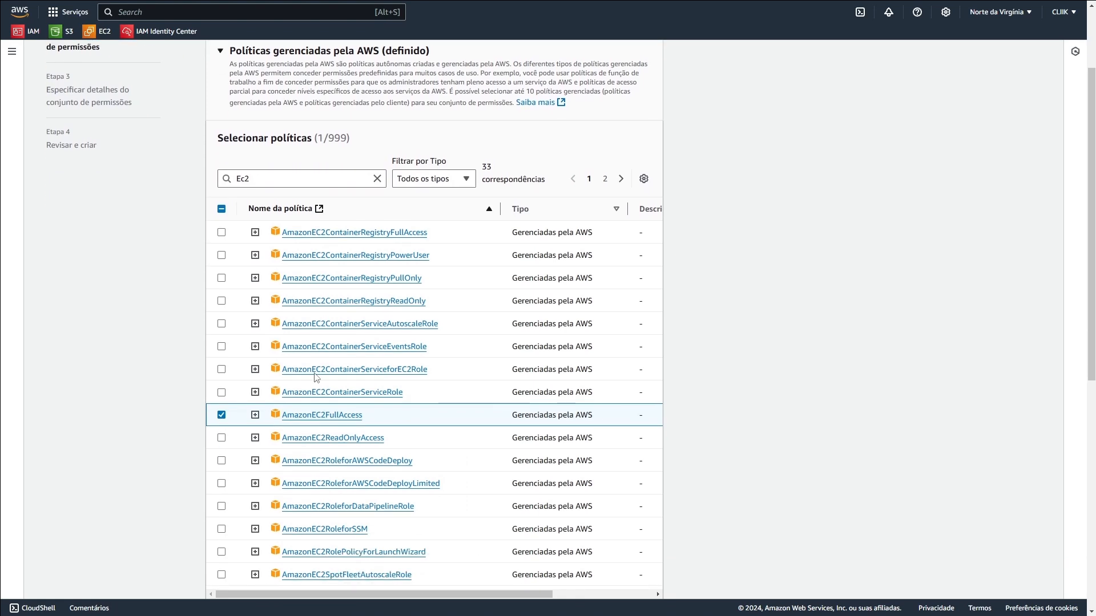
pyautogui.scroll(-2, 348, 422)
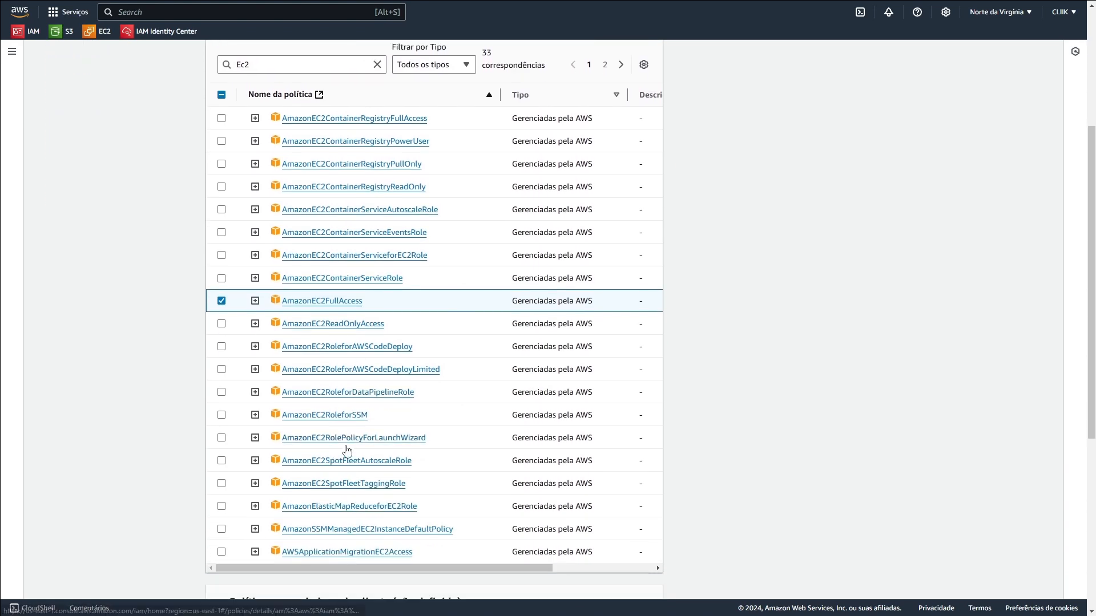
pyautogui.scroll(1, 345, 445)
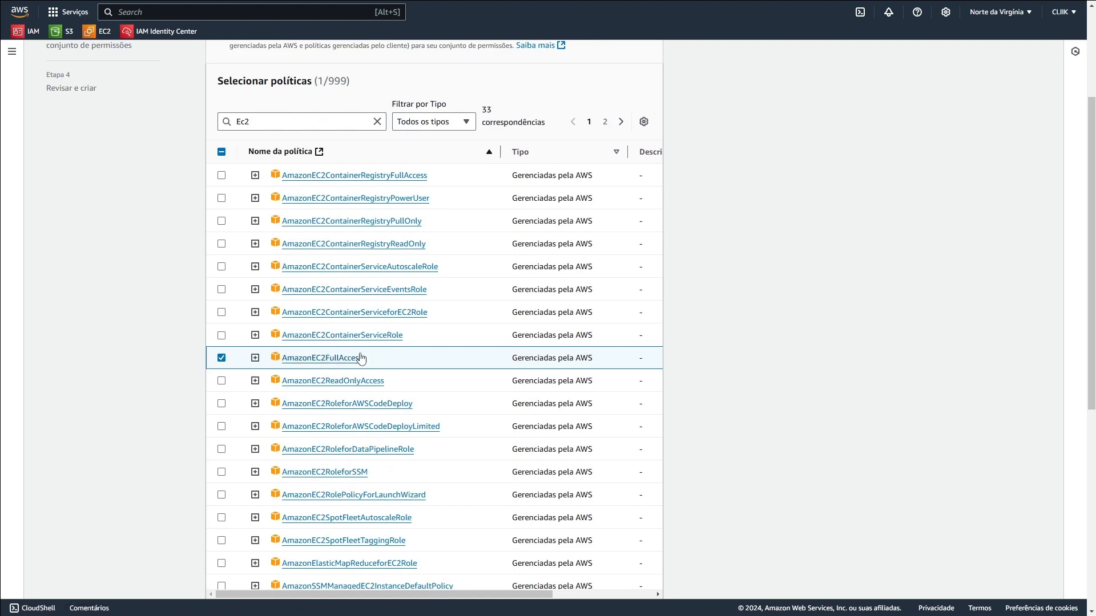
pyautogui.scroll(-2, 701, 348)
pyautogui.scroll(-5, 700, 348)
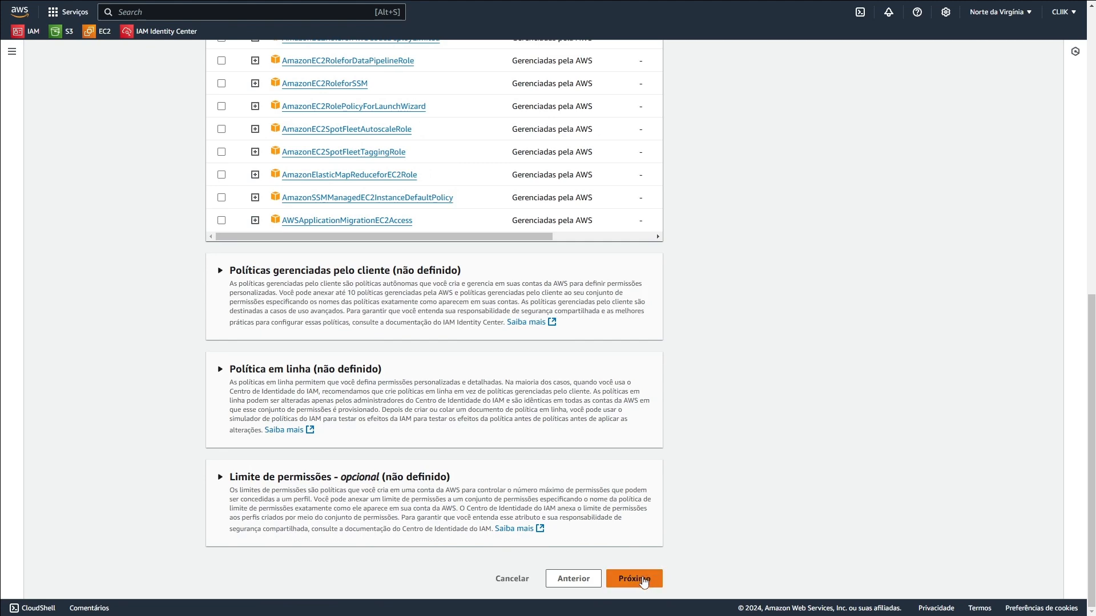
pyautogui.click(644, 579)
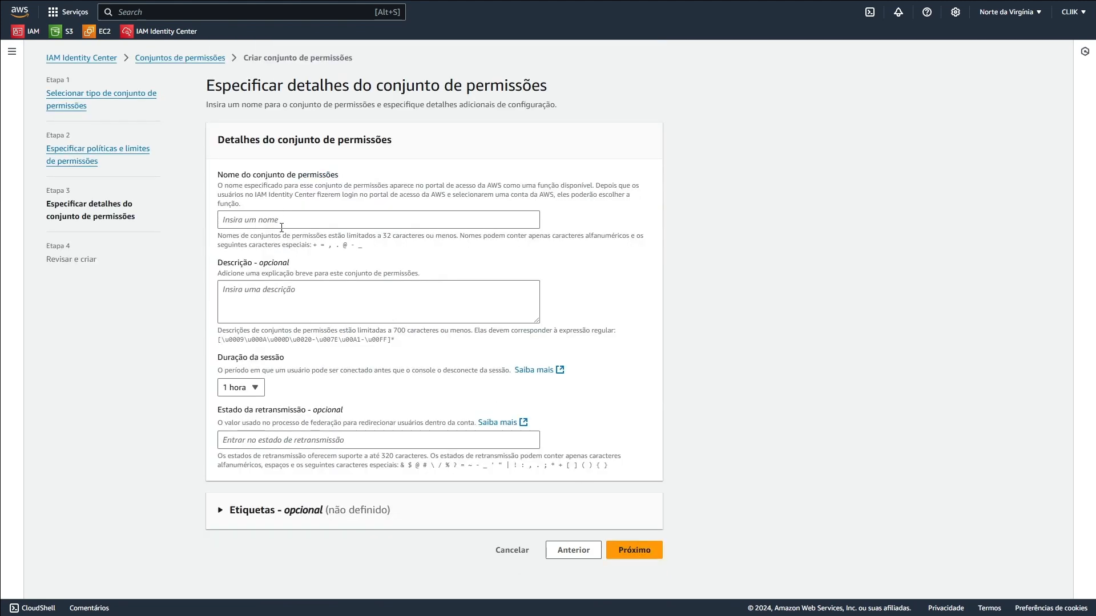
# Name the permission set PoliticaEC2 with description 'Acesso Full ao EC2'
pyautogui.click(285, 222)
pyautogui.write('E')
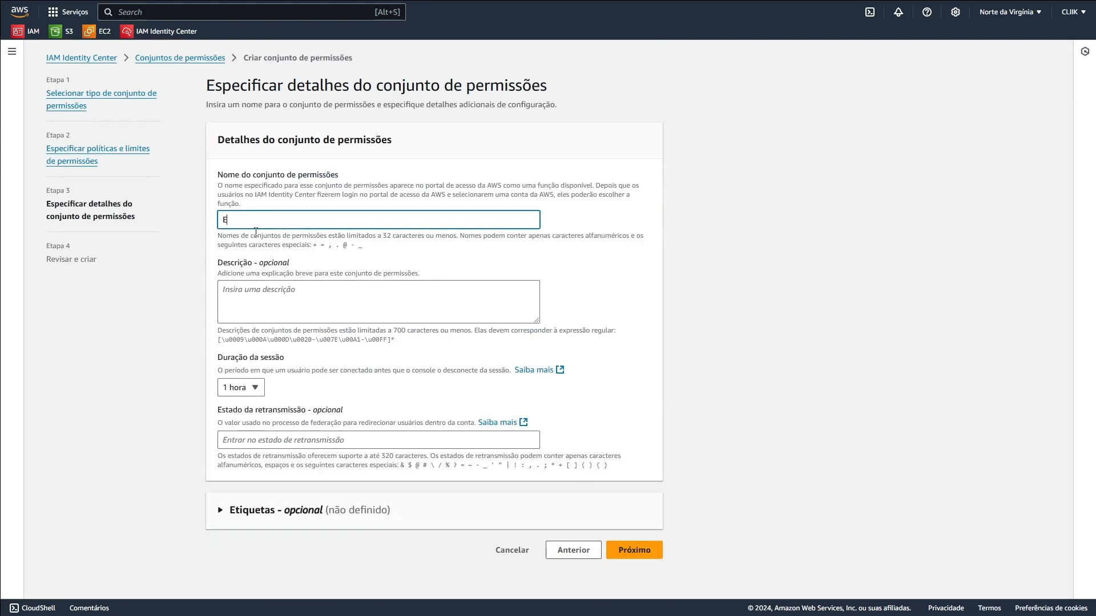
pyautogui.press('BackSpace')
pyautogui.write('Politica EC2')
pyautogui.press('Tab')
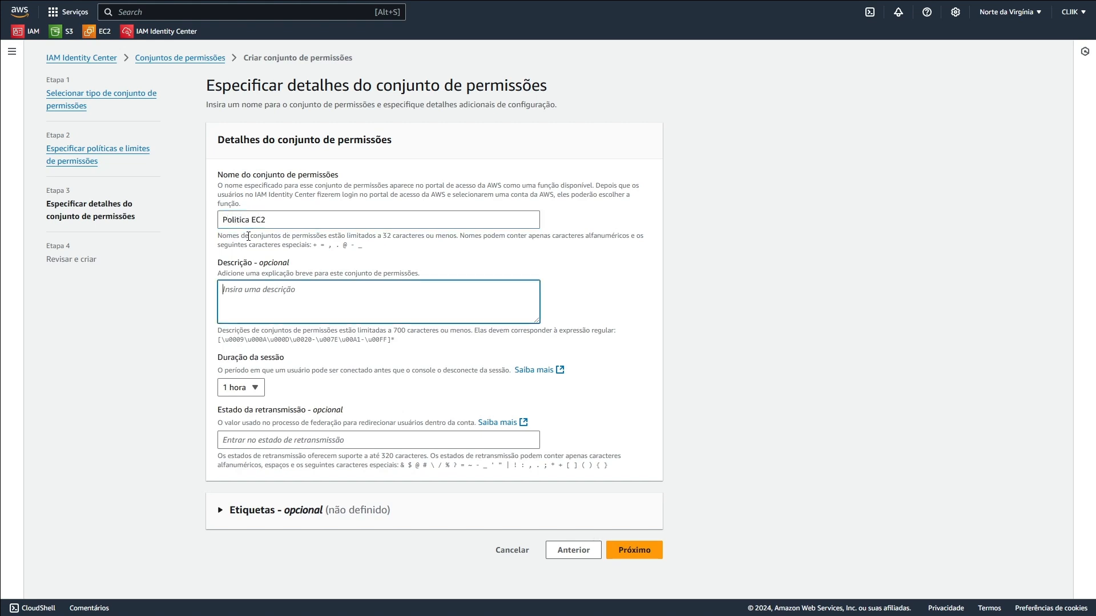
pyautogui.write('Acesso Full ao EC2')
# Set an 8-hour session duration, remove the stray space from the name, and continue to review
pyautogui.click(257, 388)
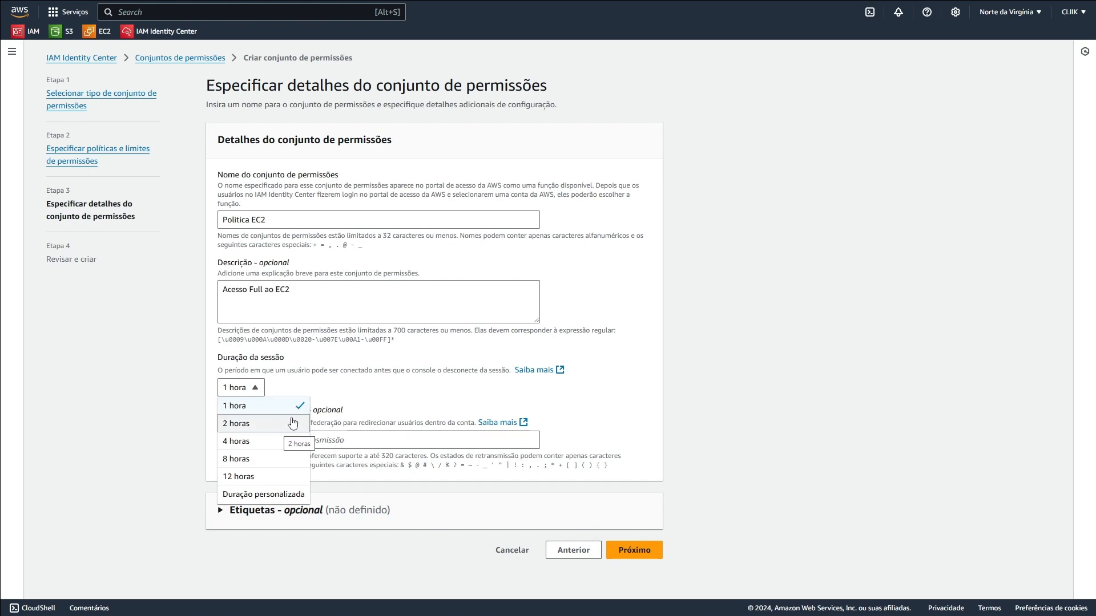
pyautogui.click(239, 460)
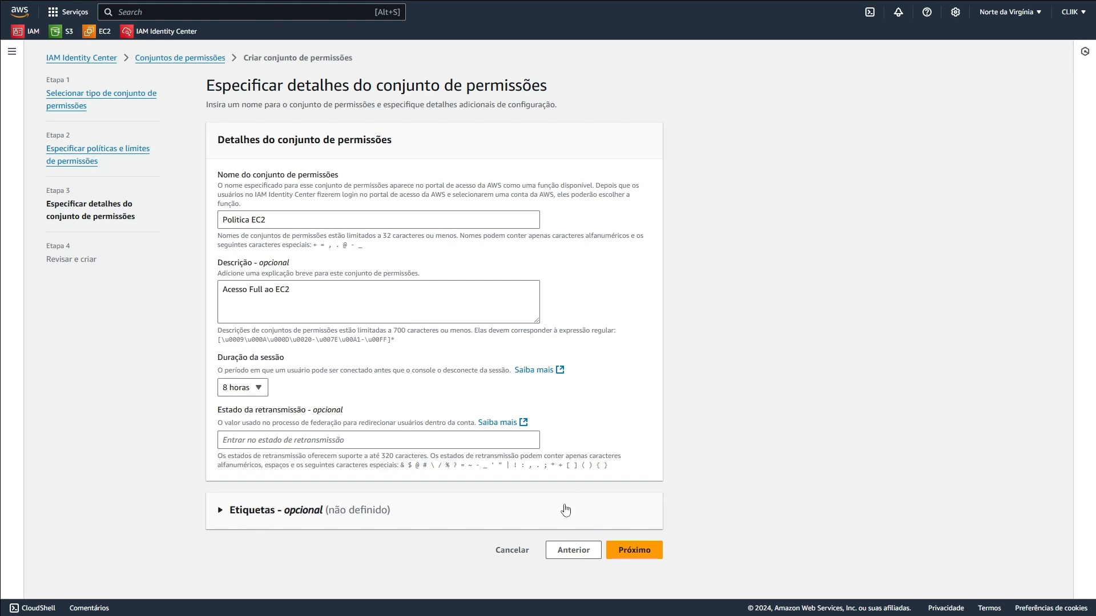
pyautogui.click(635, 550)
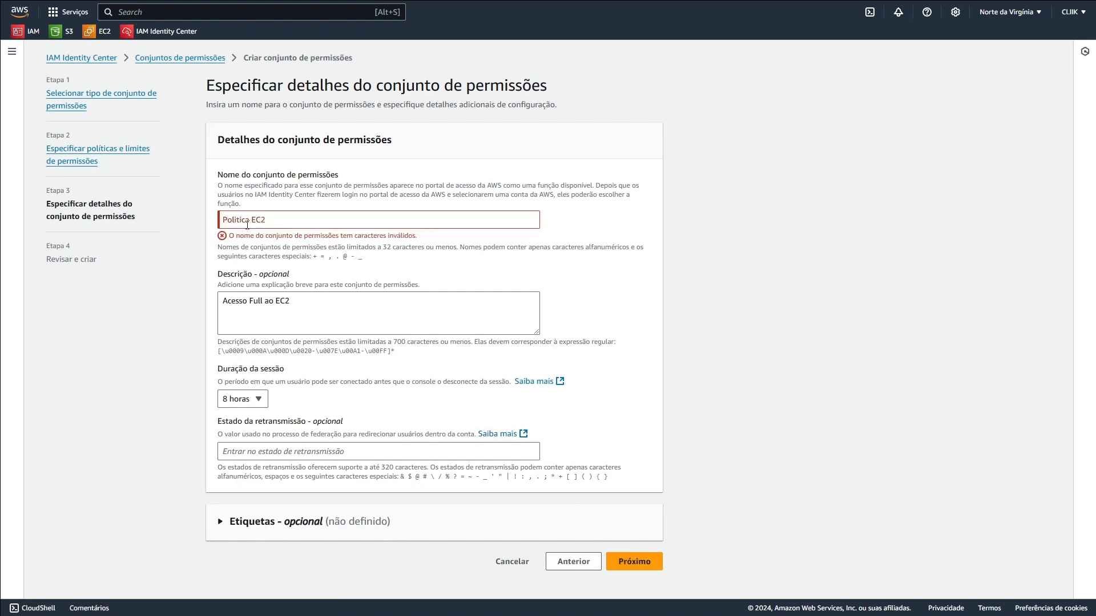
pyautogui.click(253, 219)
pyautogui.press('BackSpace')
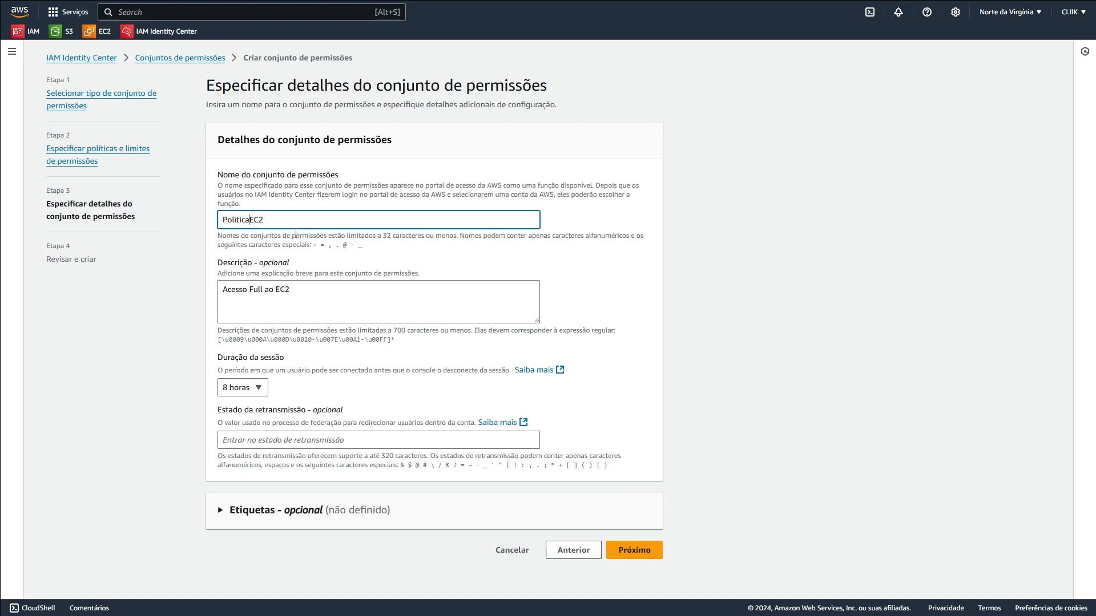
pyautogui.click(650, 549)
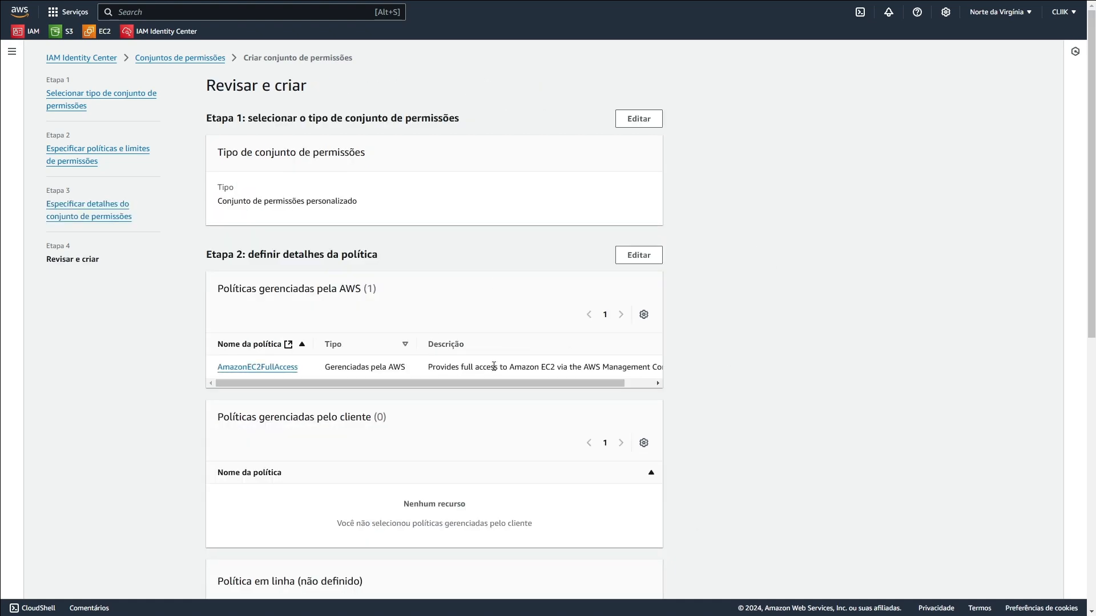
# Review the PoliticaEC2 settings, create the permission set and dismiss the success banner
pyautogui.scroll(-9, 494, 366)
pyautogui.scroll(3, 536, 371)
pyautogui.scroll(-3, 576, 456)
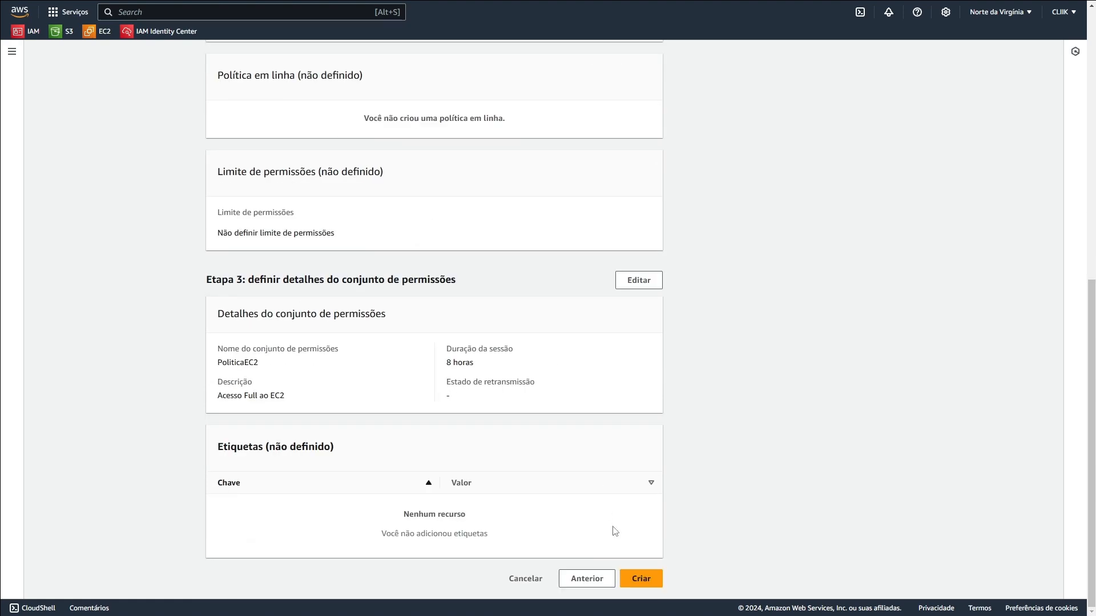
pyautogui.scroll(10, 582, 388)
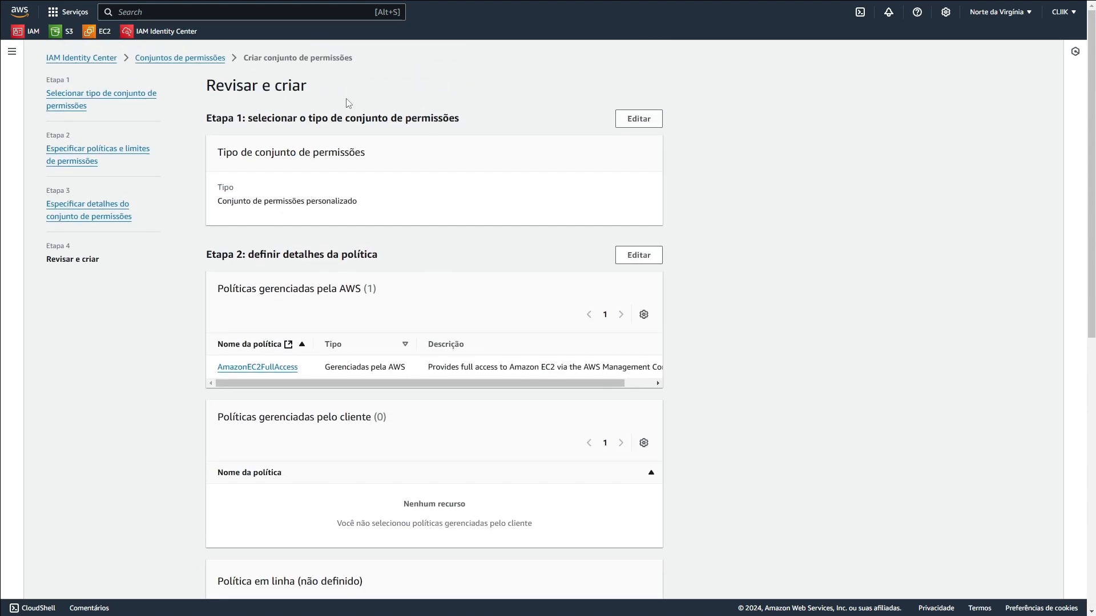
pyautogui.scroll(-9, 531, 169)
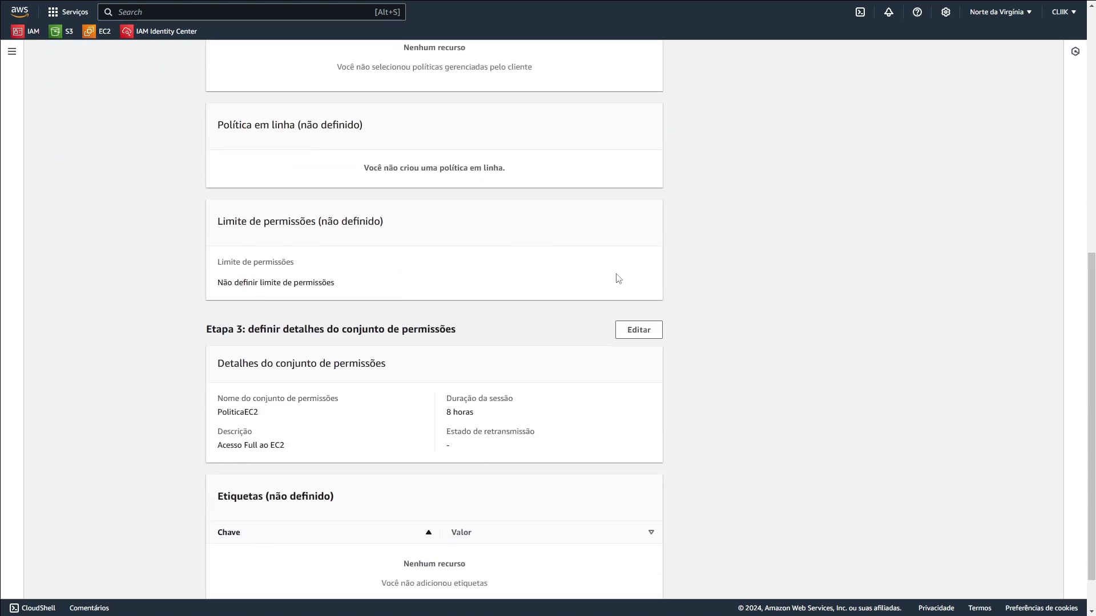
pyautogui.click(641, 578)
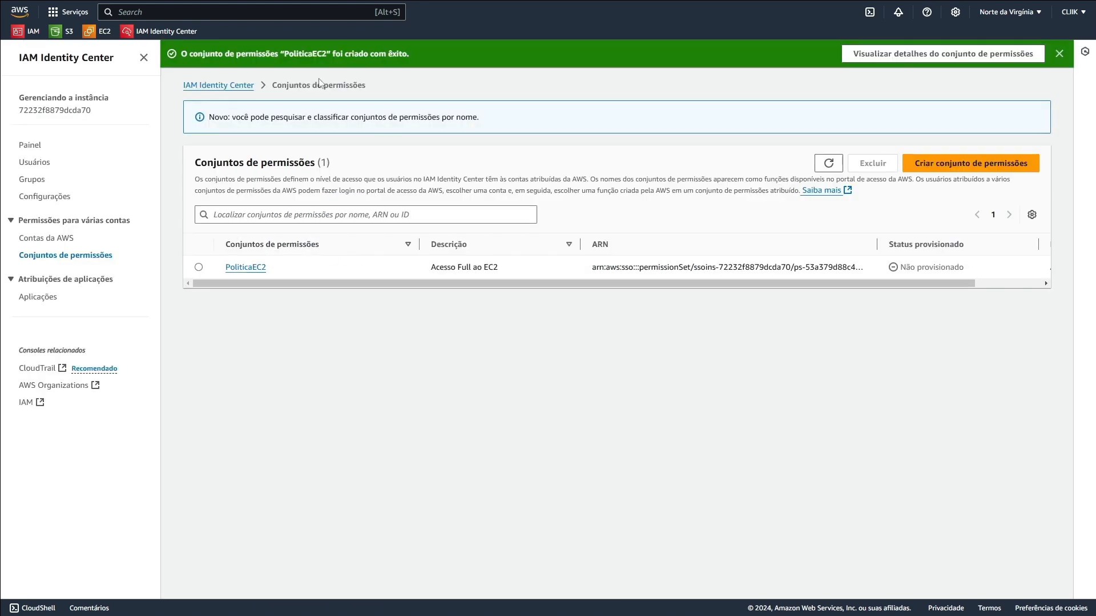
pyautogui.click(1059, 54)
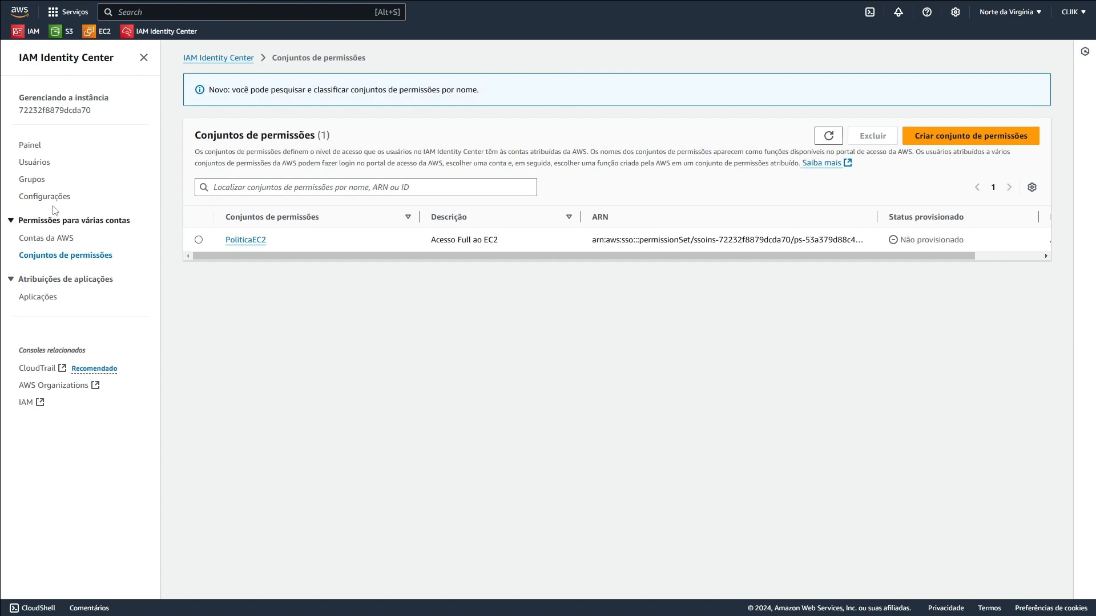
# Assign the Ec2 group to the CLIIK management account and continue to permission sets
pyautogui.click(67, 245)
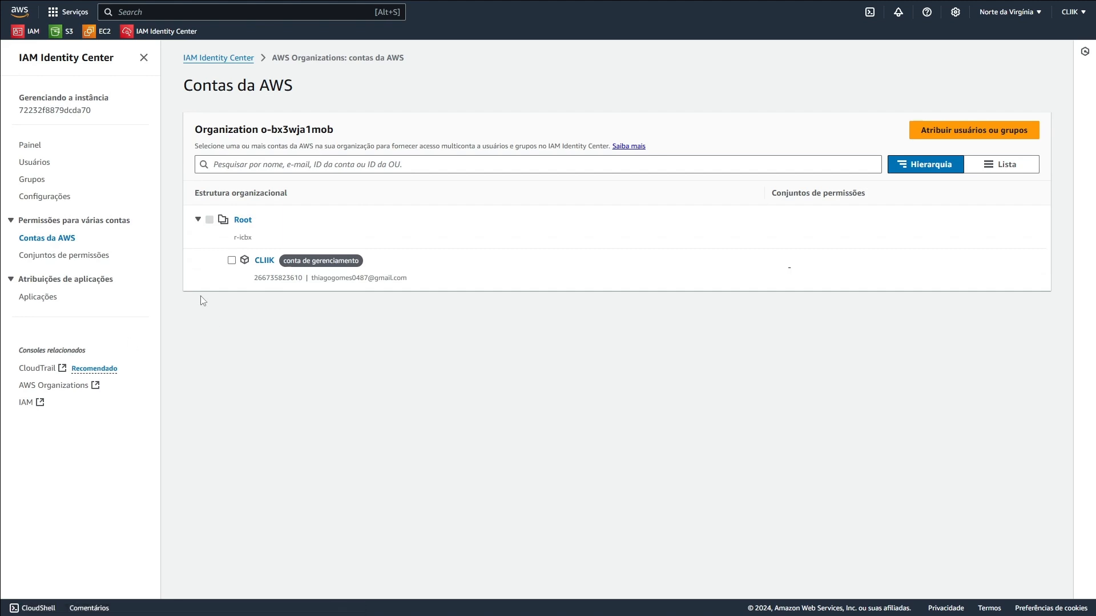
pyautogui.click(231, 261)
pyautogui.click(971, 133)
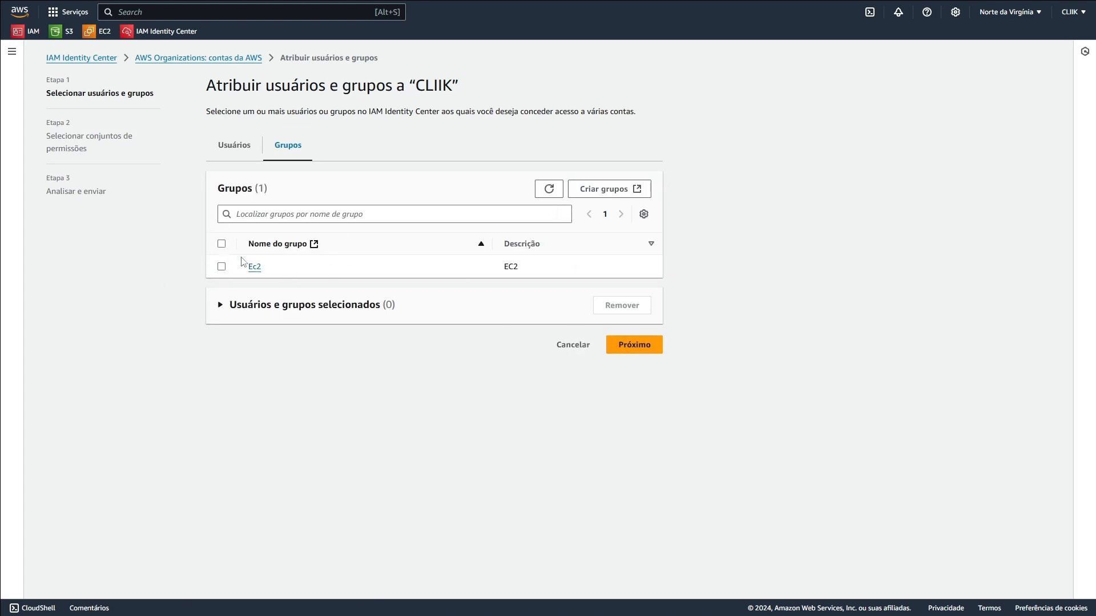
pyautogui.click(221, 244)
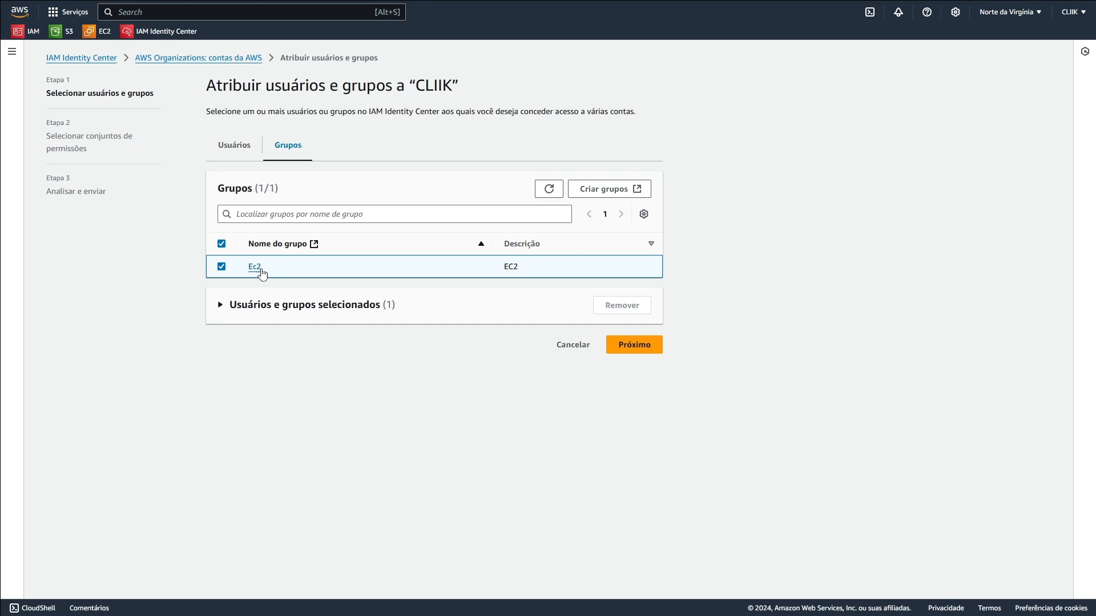
pyautogui.click(220, 304)
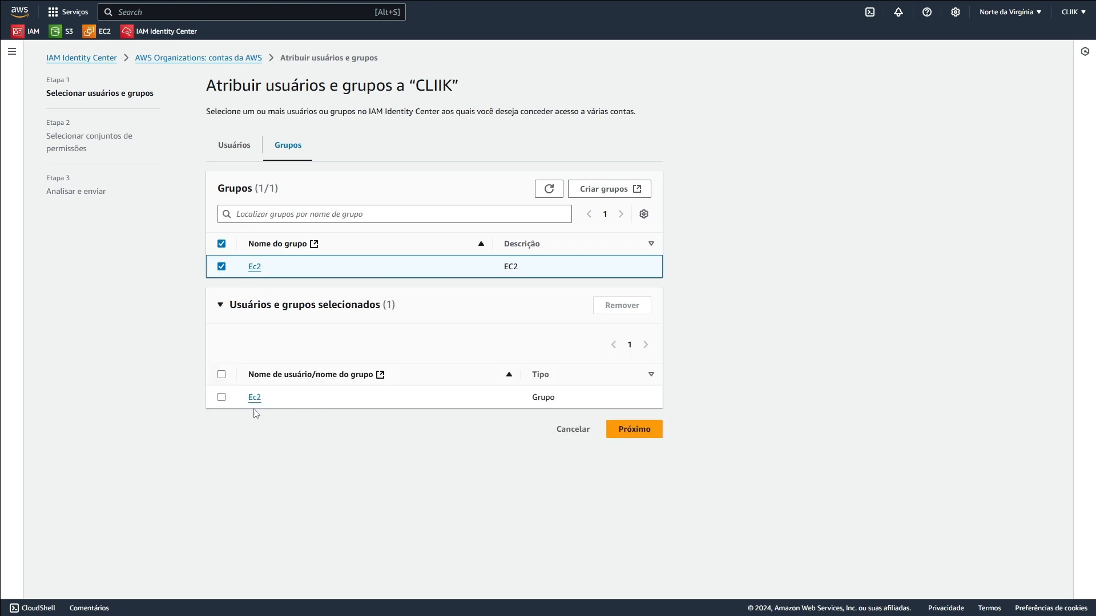
pyautogui.click(624, 433)
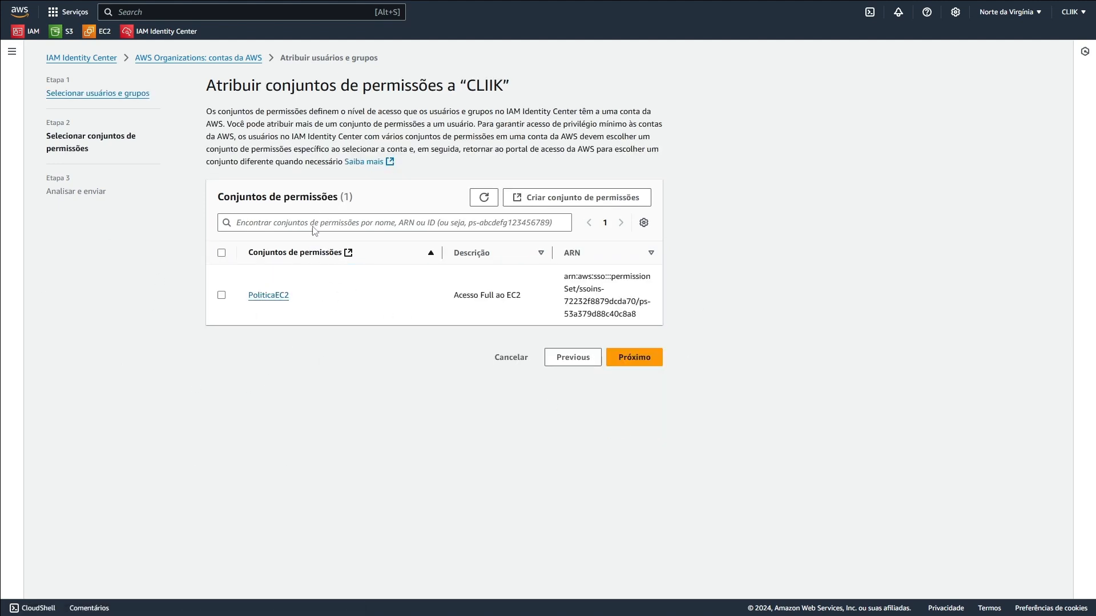
# Assign the PoliticaEC2 permission set to the Ec2 group for the CLIIK account and submit it
pyautogui.moveTo(218, 202); pyautogui.dragTo(374, 203)
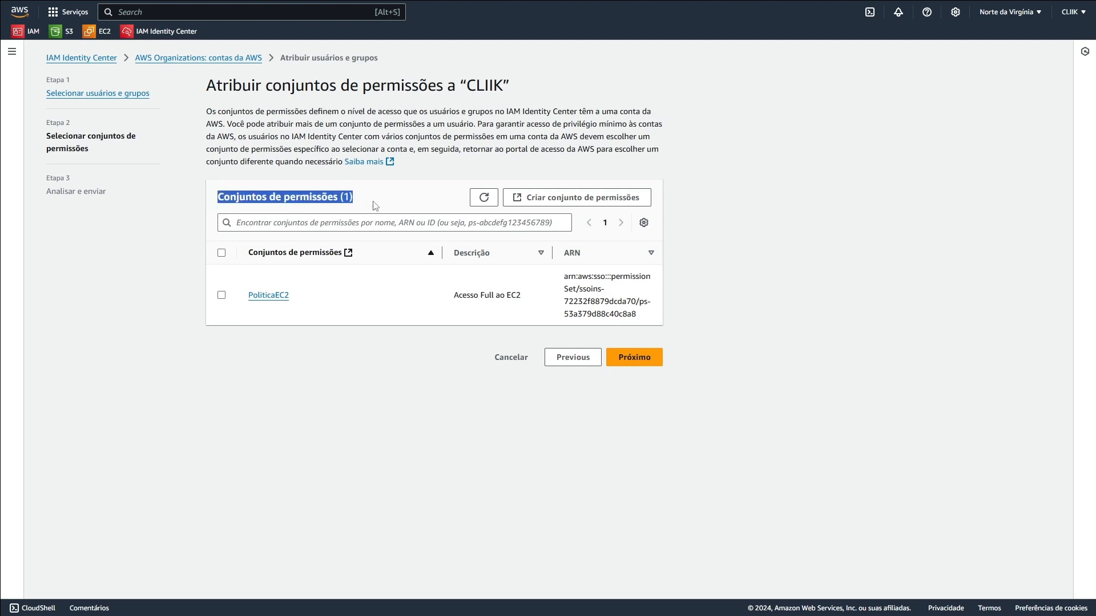
pyautogui.click(222, 295)
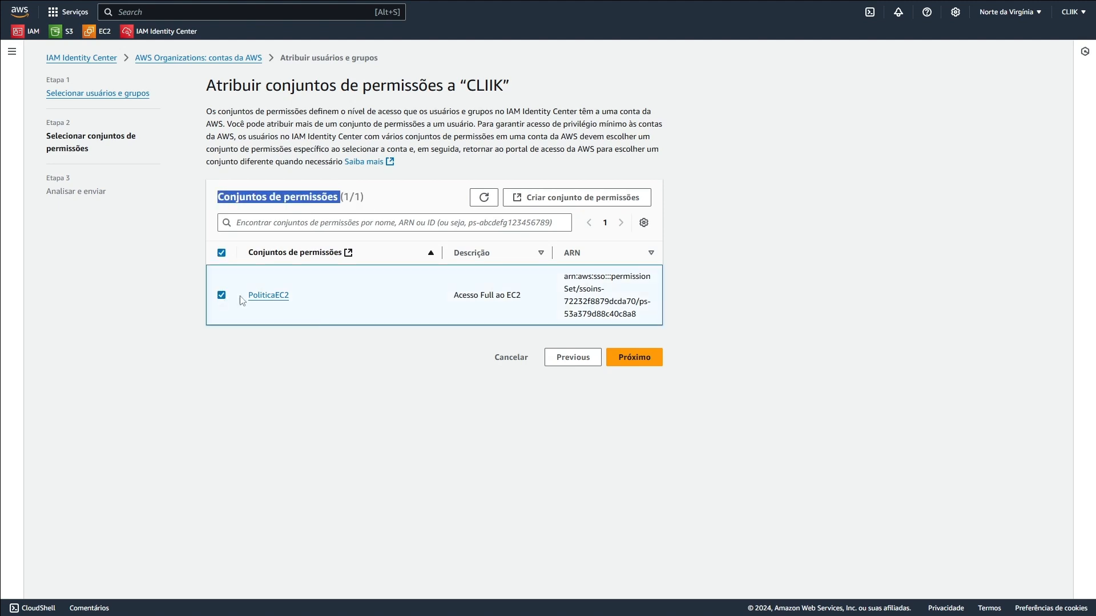
pyautogui.click(634, 357)
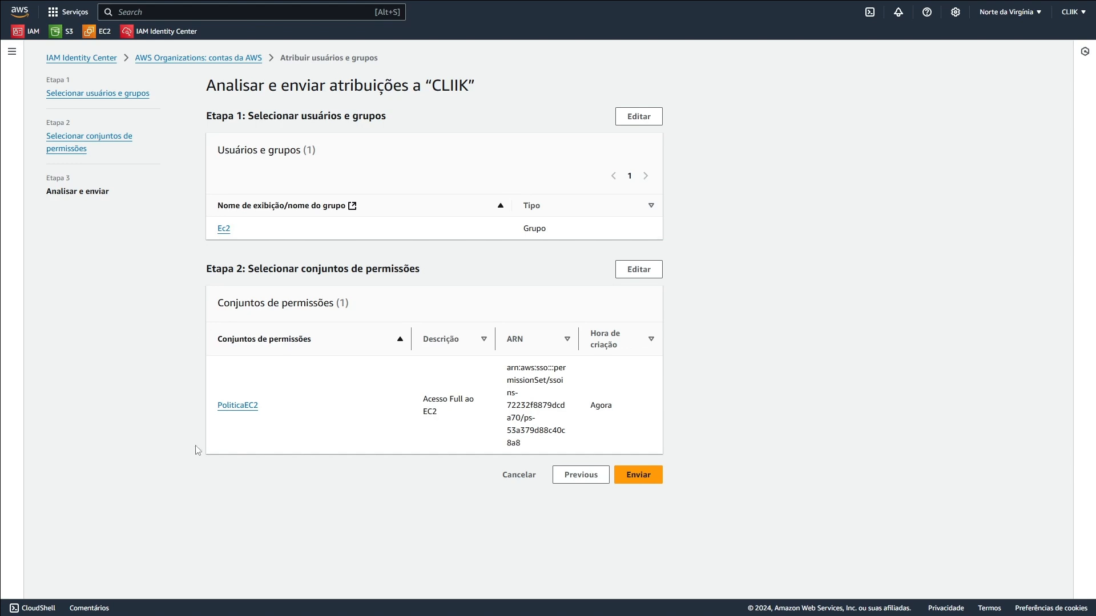
pyautogui.click(647, 478)
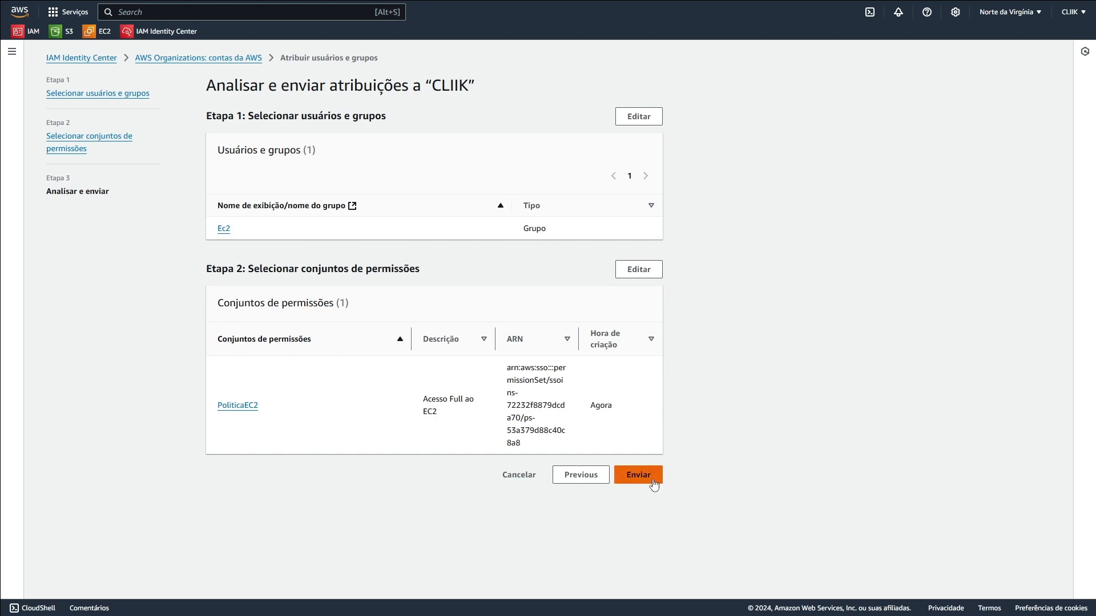
pyautogui.scroll(-1, 491, 473)
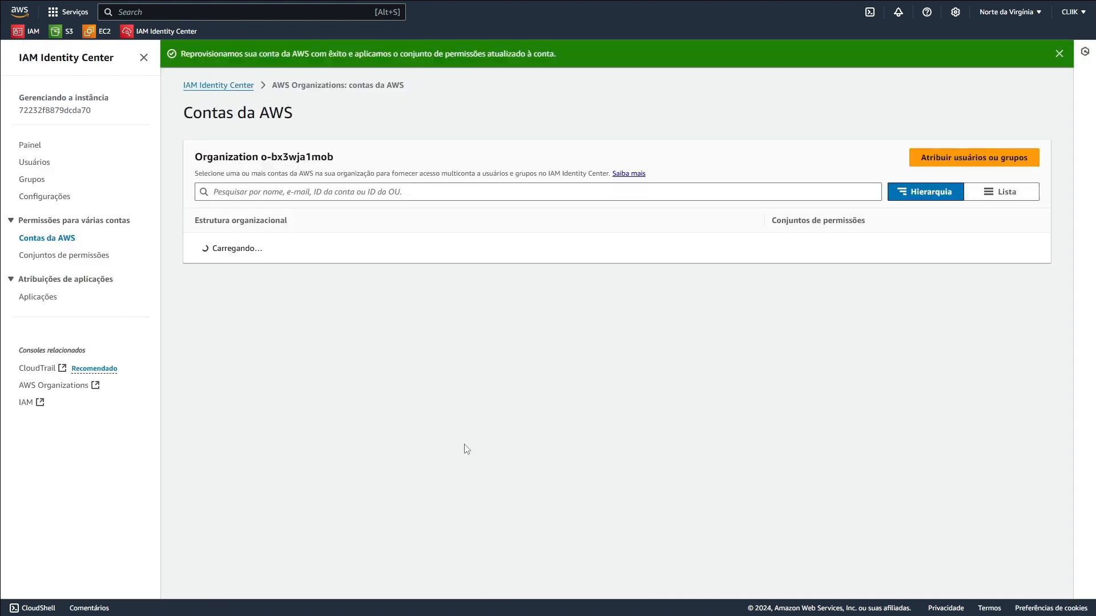
pyautogui.moveTo(180, 54); pyautogui.dragTo(567, 59)
pyautogui.click(568, 60)
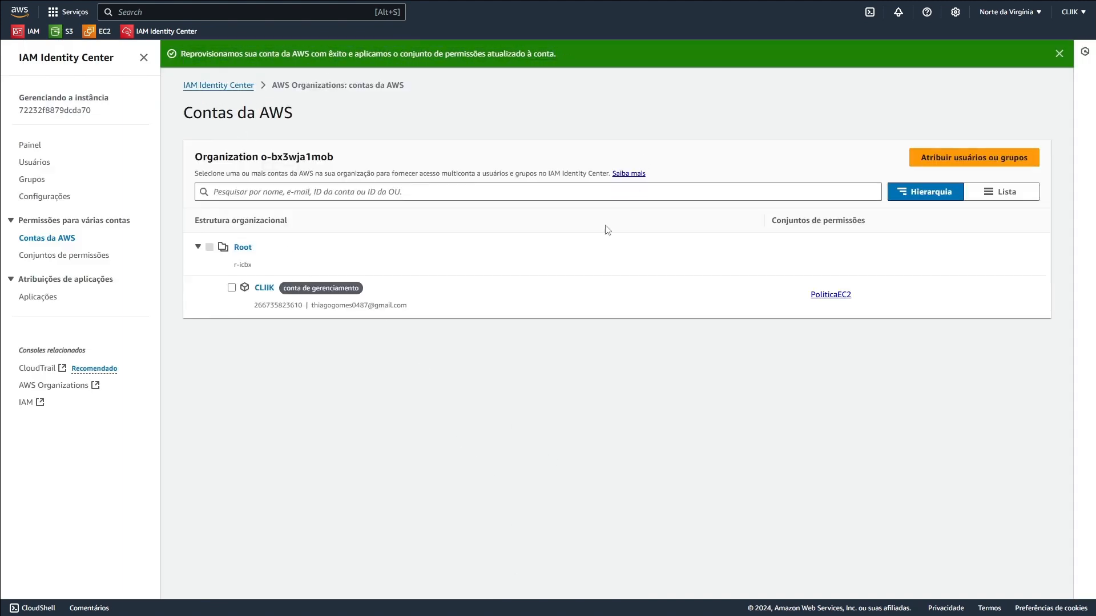
# Open the Ec2 group's details and check its Contas da AWS and Aplicações tabs
pyautogui.click(32, 180)
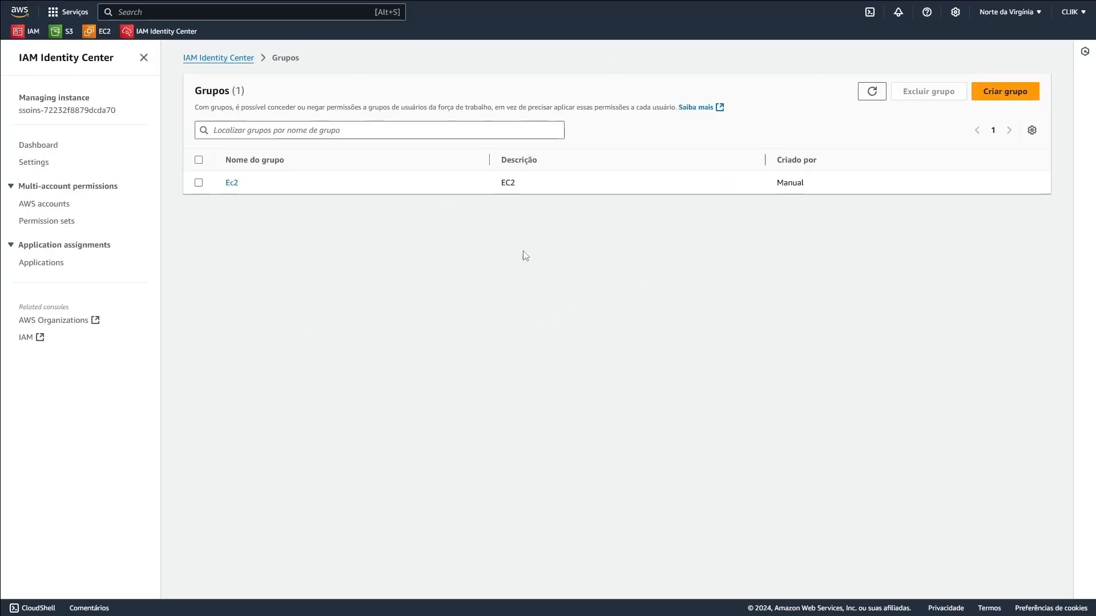
pyautogui.click(232, 189)
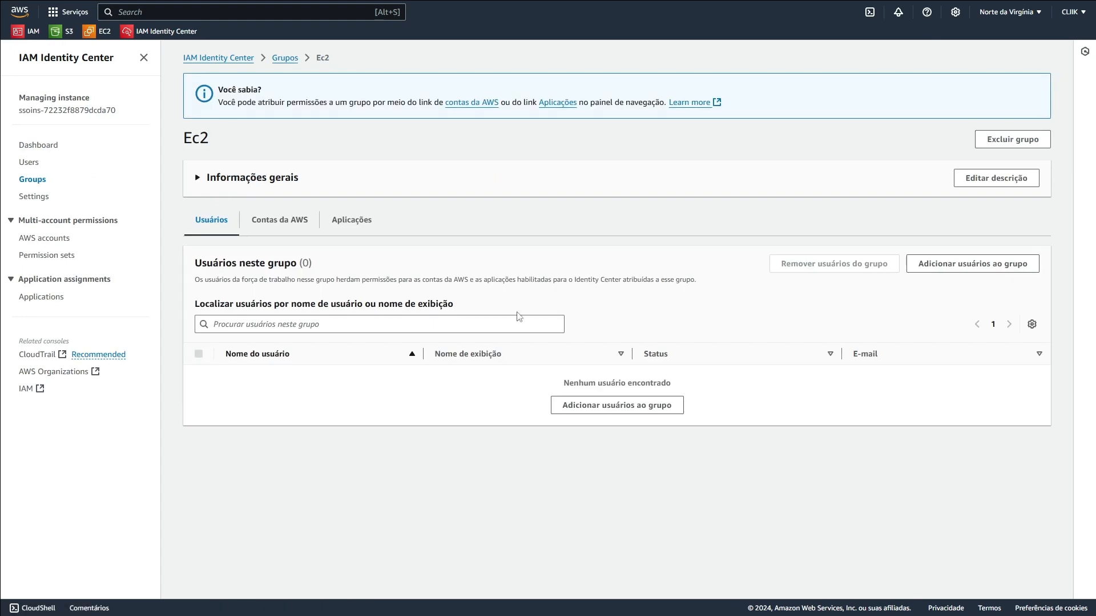
pyautogui.click(295, 235)
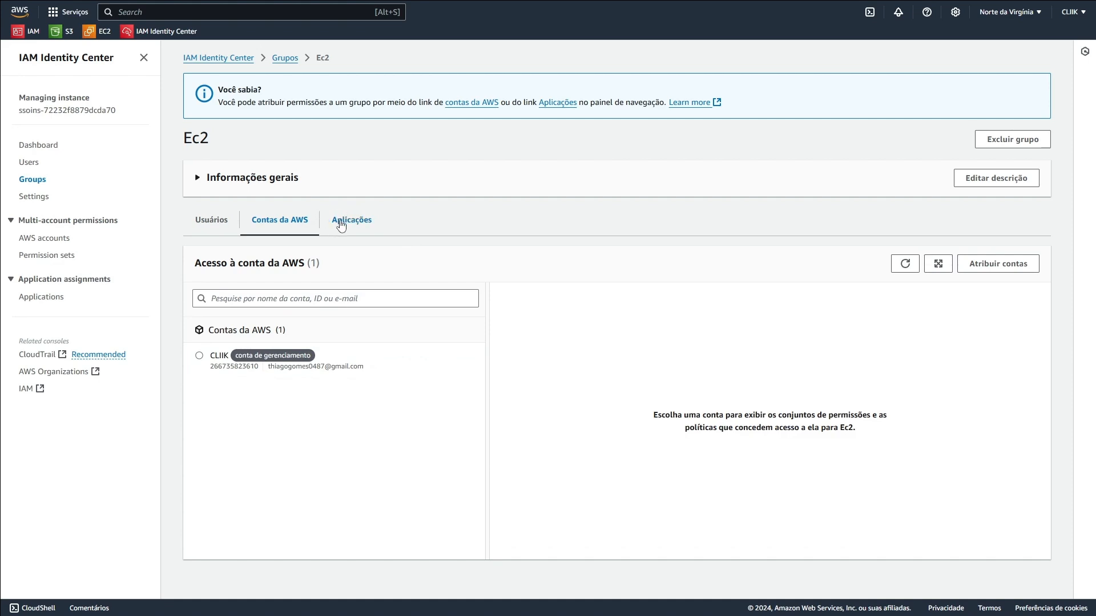
pyautogui.click(357, 226)
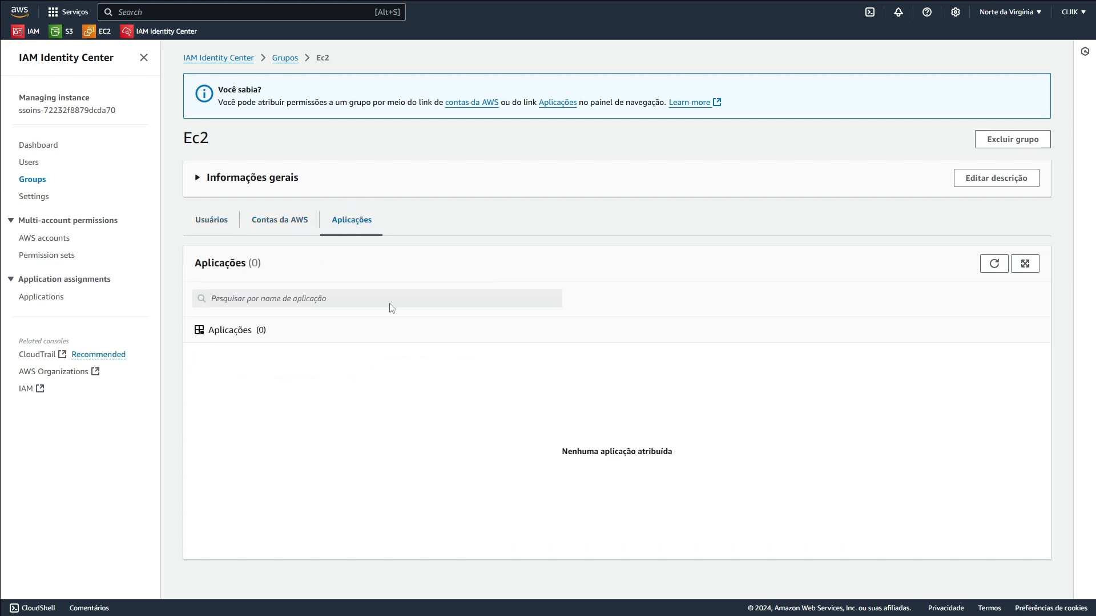
# Go to the Identity Center users list, toggling the select-all checkbox on and off
pyautogui.click(204, 221)
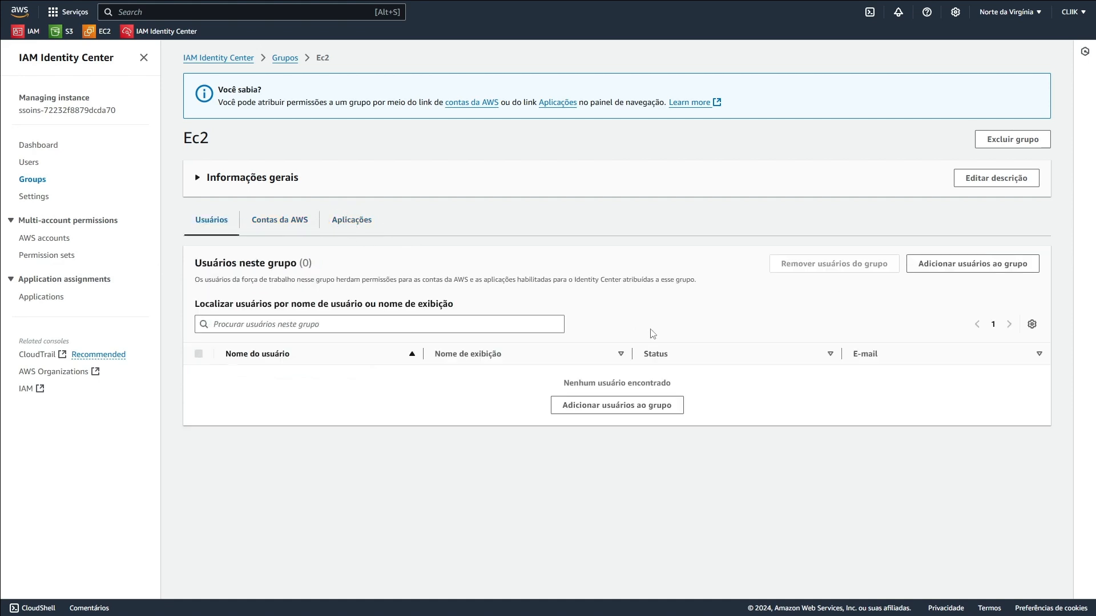
pyautogui.click(25, 164)
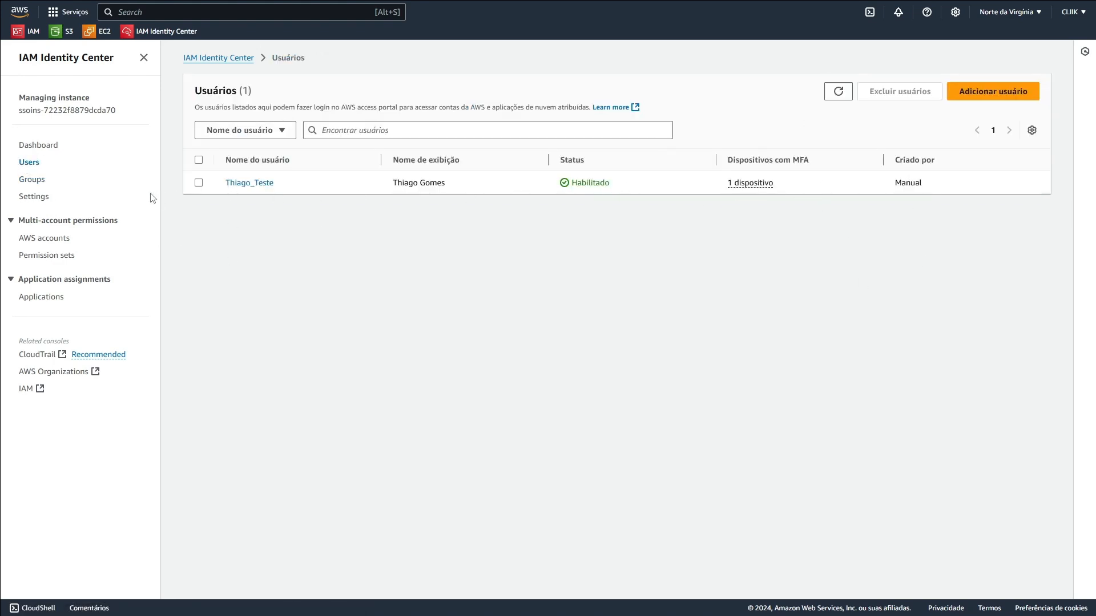
pyautogui.click(198, 160)
pyautogui.click(198, 160)
pyautogui.click(198, 161)
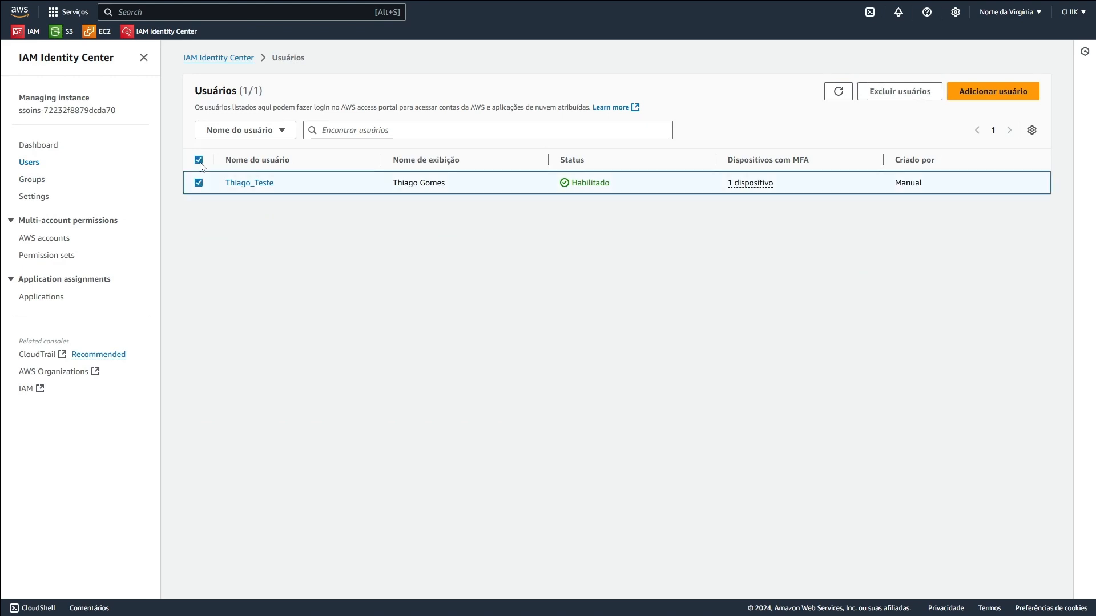
pyautogui.click(194, 161)
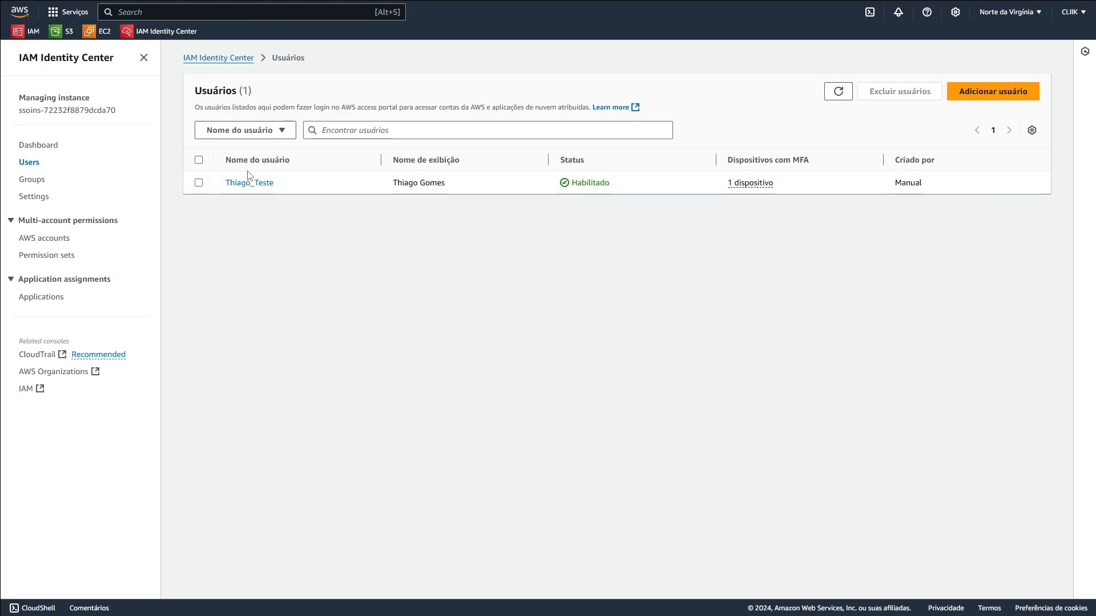
# Check the user's '1 dispositivo' MFA device, then open the test user's details page
pyautogui.moveTo(734, 160)
pyautogui.mouseDown()
pyautogui.moveTo(823, 159)
pyautogui.moveTo(728, 161)
pyautogui.mouseUp()
pyautogui.click(741, 190)
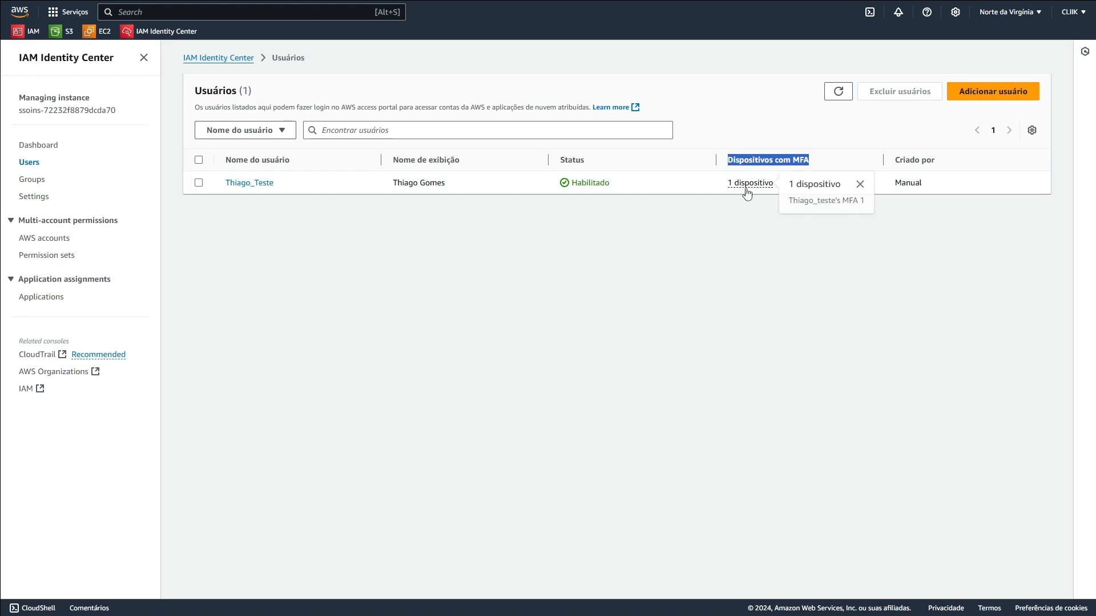
pyautogui.moveTo(803, 202); pyautogui.dragTo(841, 203)
pyautogui.click(786, 259)
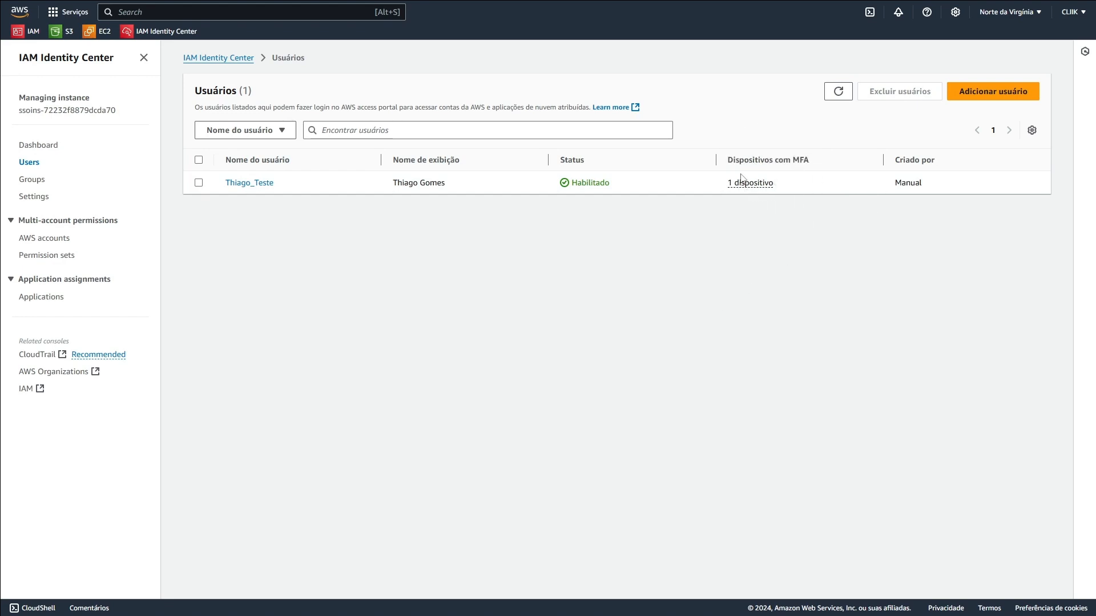
pyautogui.click(242, 185)
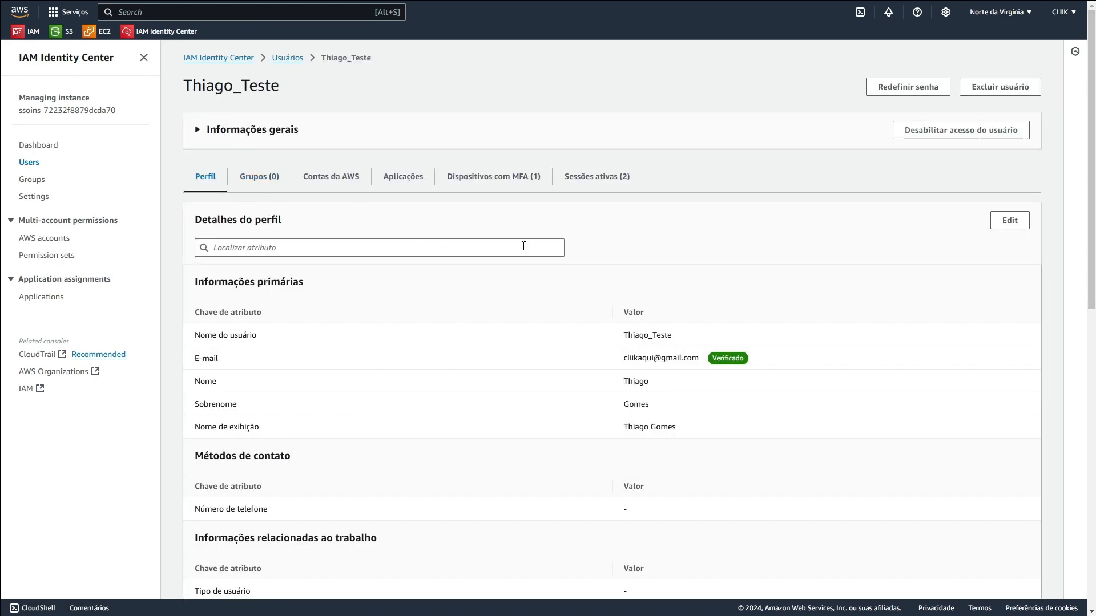
# Add the test user to the Ec2 group from its Grupos tab
pyautogui.click(250, 181)
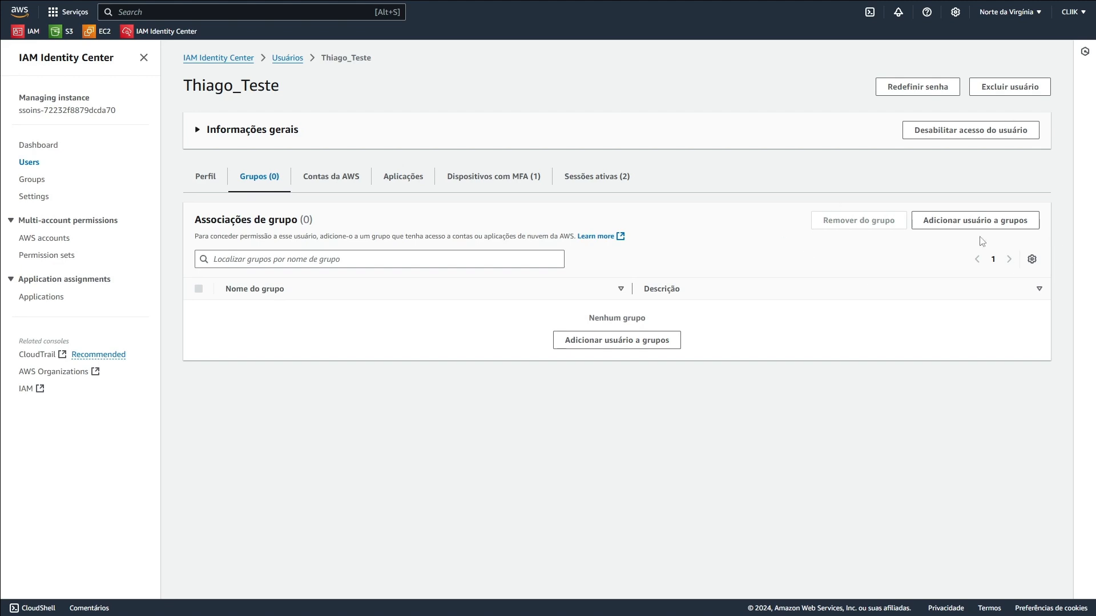
pyautogui.click(982, 221)
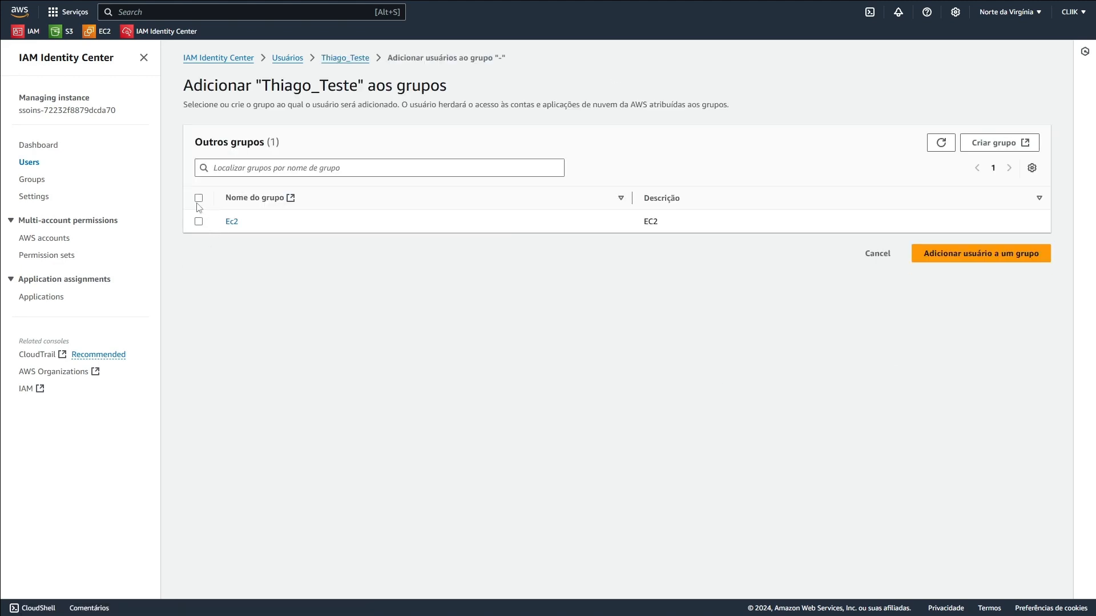
pyautogui.click(199, 199)
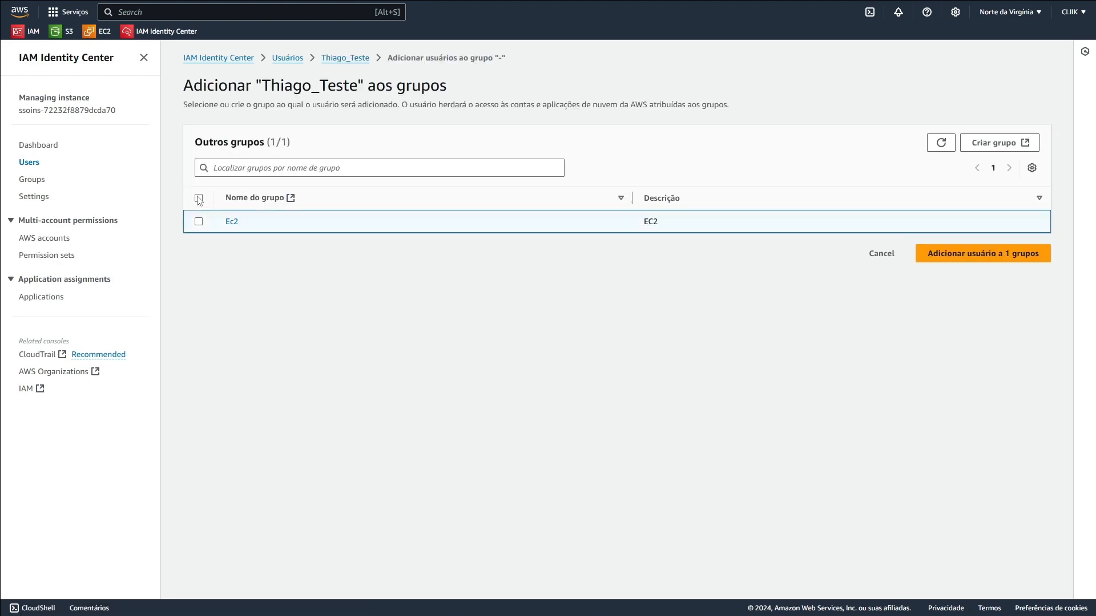
pyautogui.click(1003, 257)
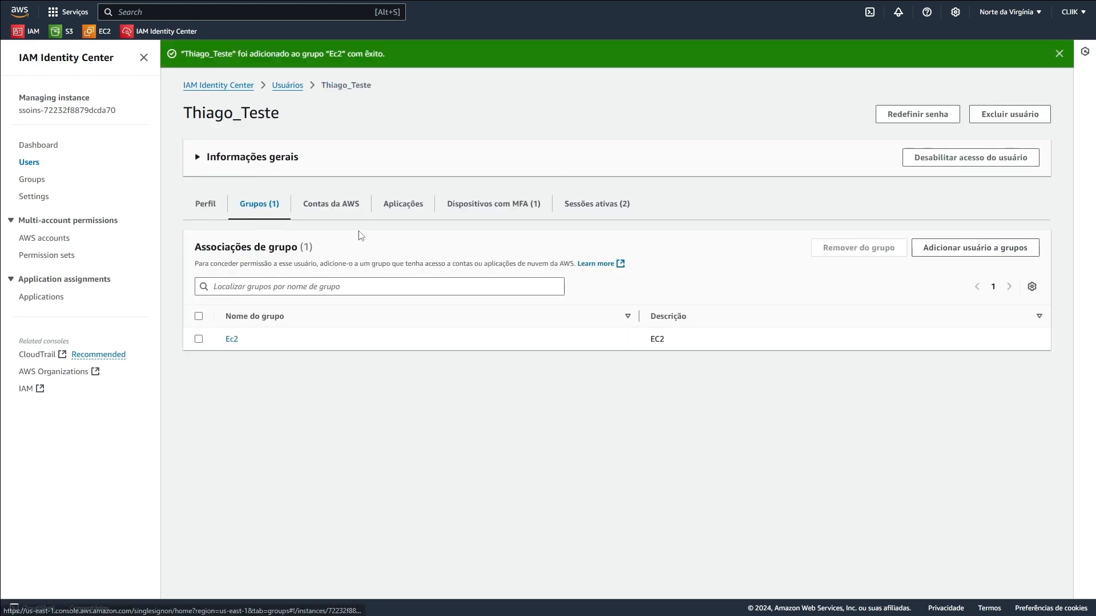
# Dismiss the success message and recheck the user's profile and group memberships
pyautogui.moveTo(191, 54); pyautogui.dragTo(448, 59)
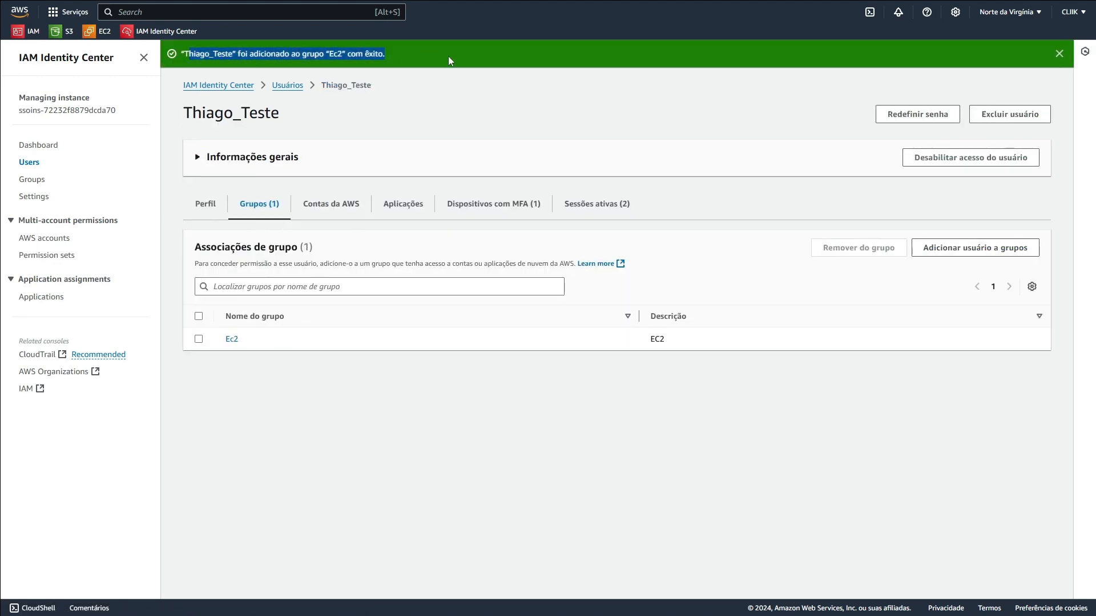
pyautogui.click(449, 59)
pyautogui.click(1059, 54)
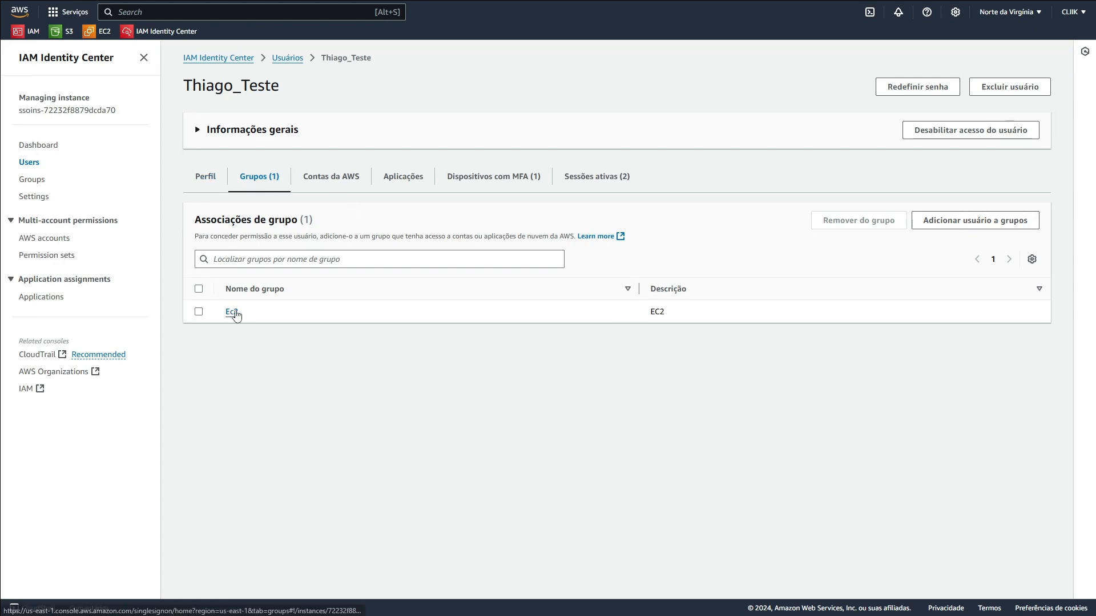
pyautogui.click(210, 180)
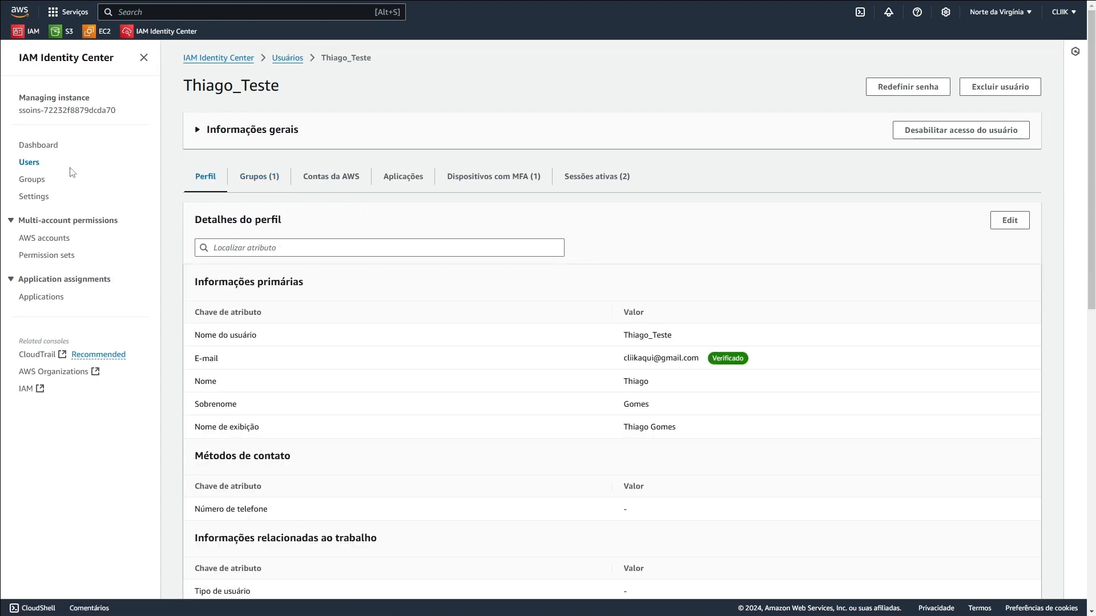
pyautogui.click(278, 177)
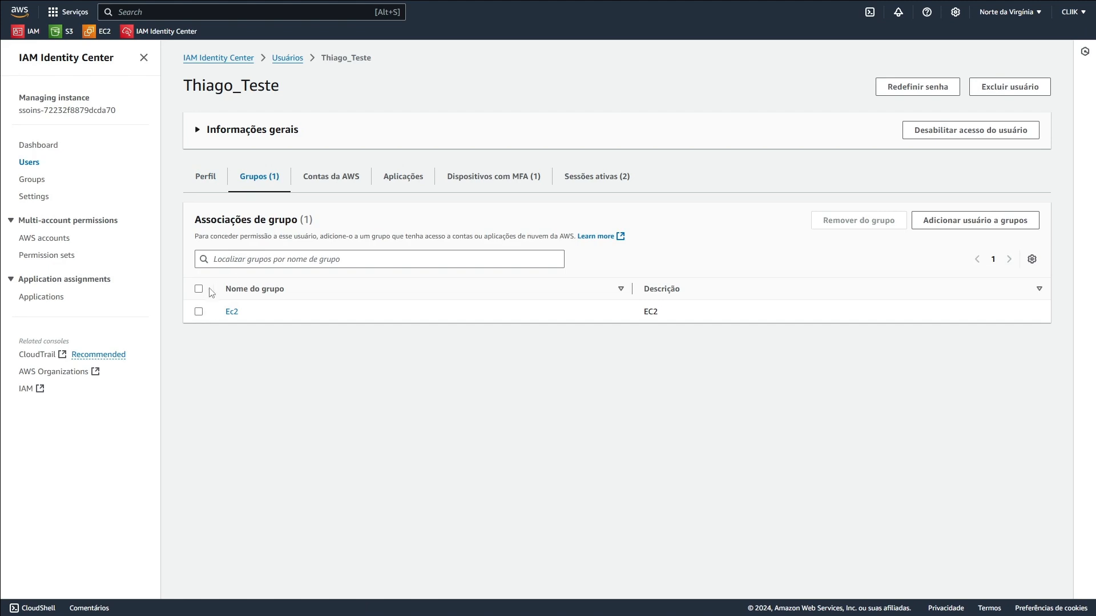
# Confirm CLIIK shows the PoliticaEC2 permission set in AWS accounts, then go to Usuários
pyautogui.click(48, 239)
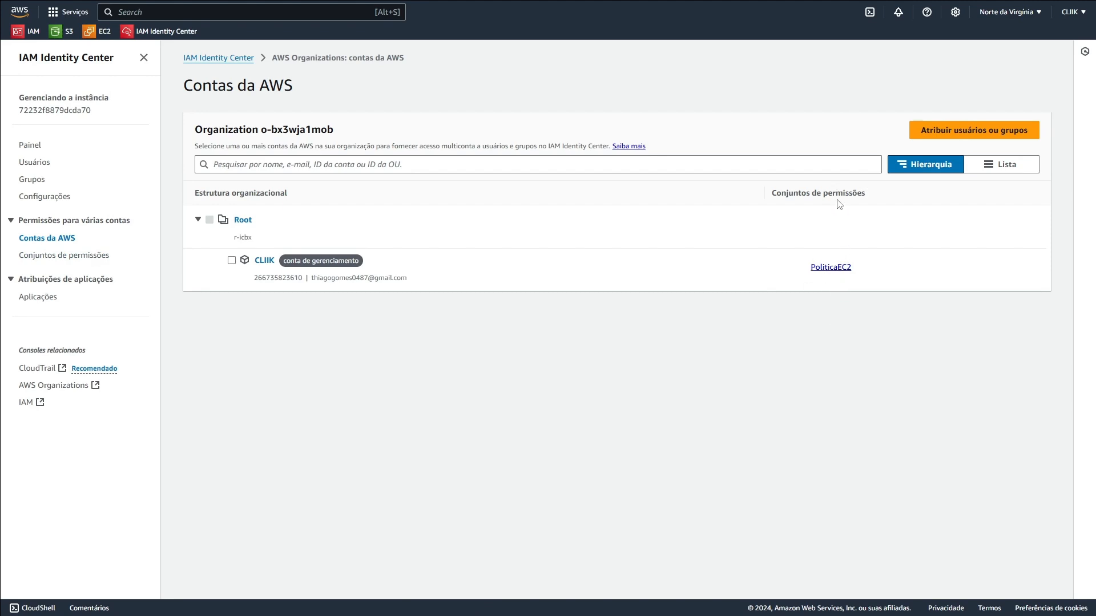
pyautogui.tripleClick(774, 191)
pyautogui.tripleClick(774, 194)
pyautogui.click(552, 359)
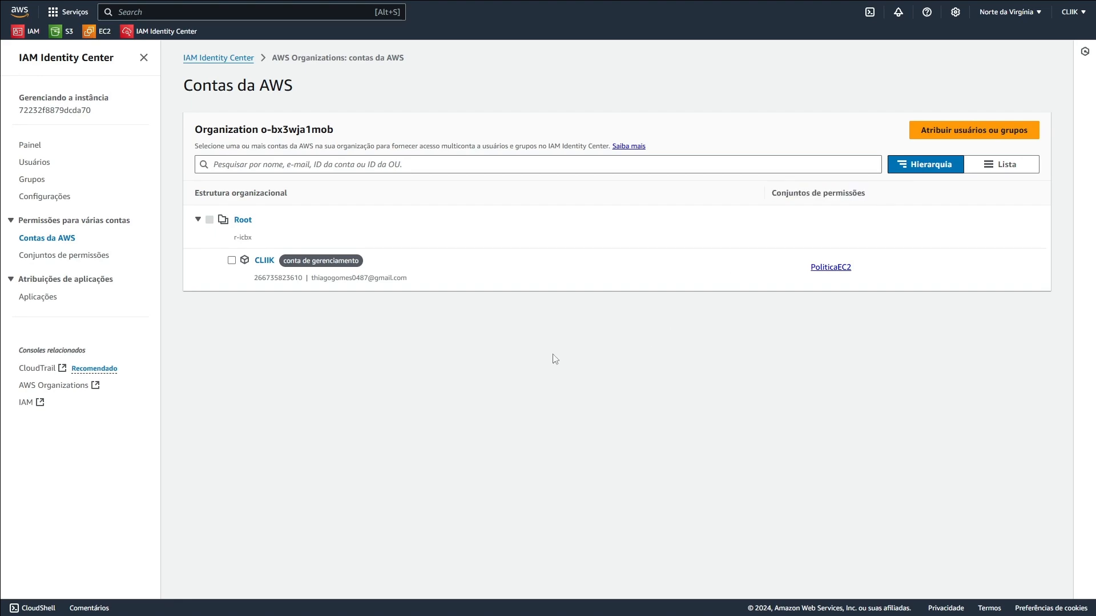
pyautogui.click(34, 162)
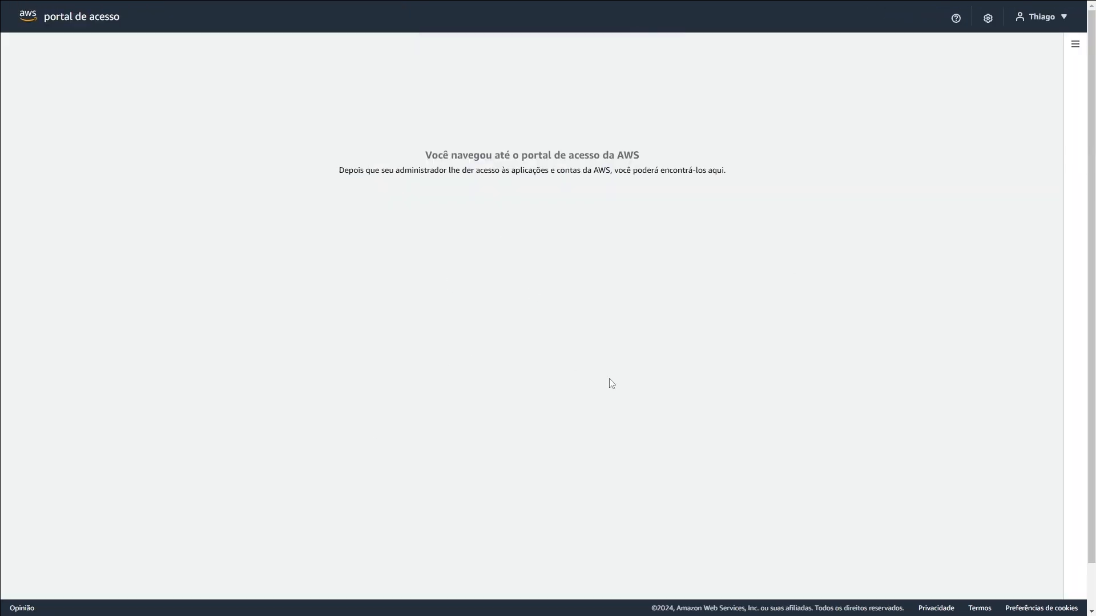
# Reload the access portal, close the translate popup and side panel, and choose Sair
pyautogui.moveTo(389, 159); pyautogui.dragTo(765, 163)
pyautogui.click(765, 163)
pyautogui.press('F5')
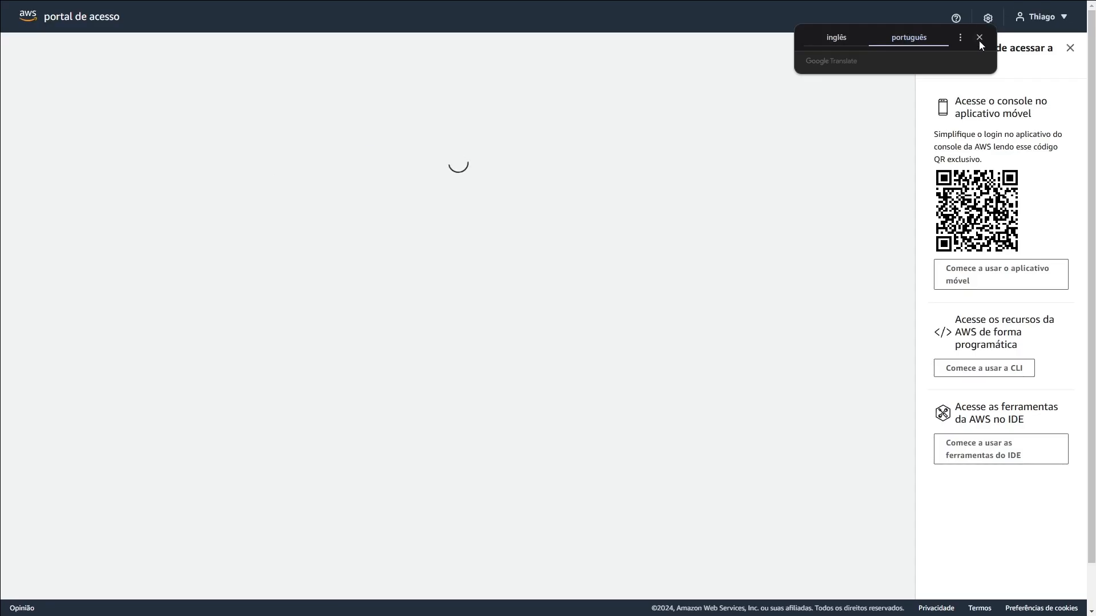
pyautogui.click(979, 37)
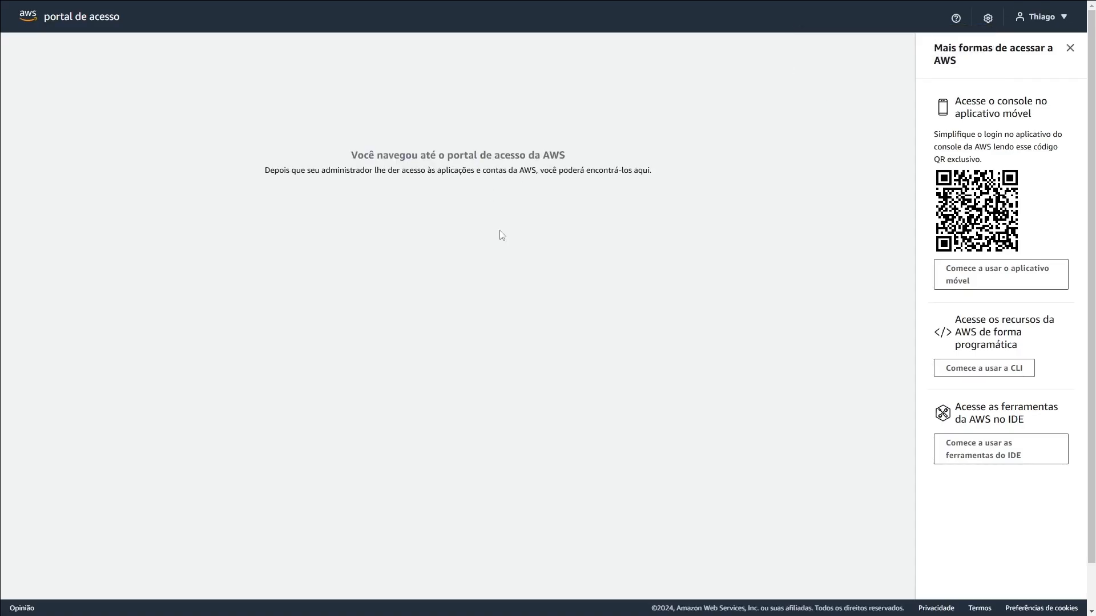
pyautogui.click(1070, 48)
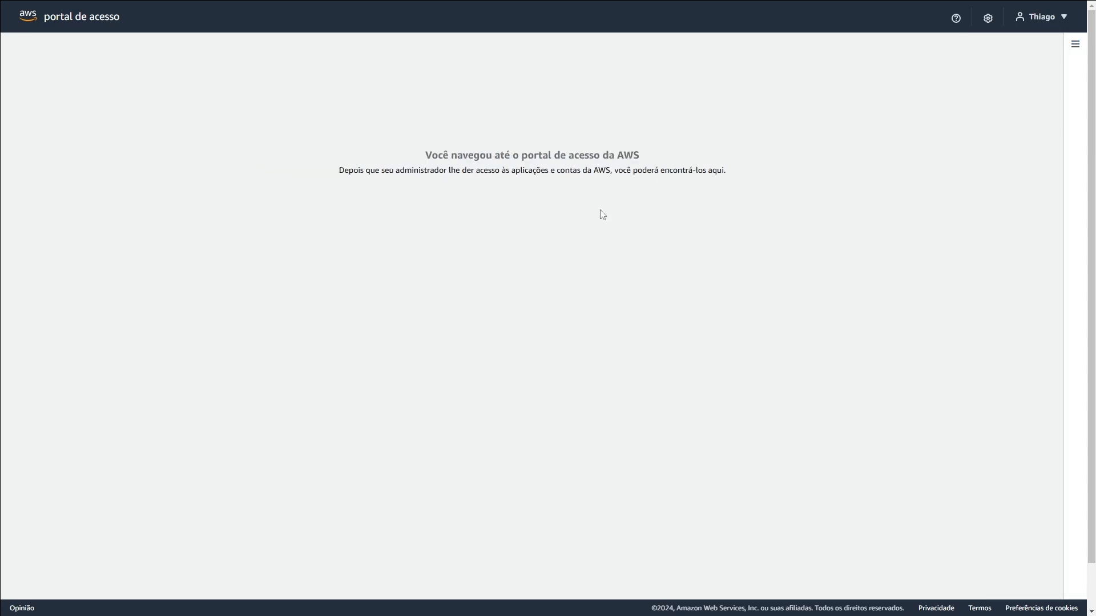
pyautogui.click(1053, 24)
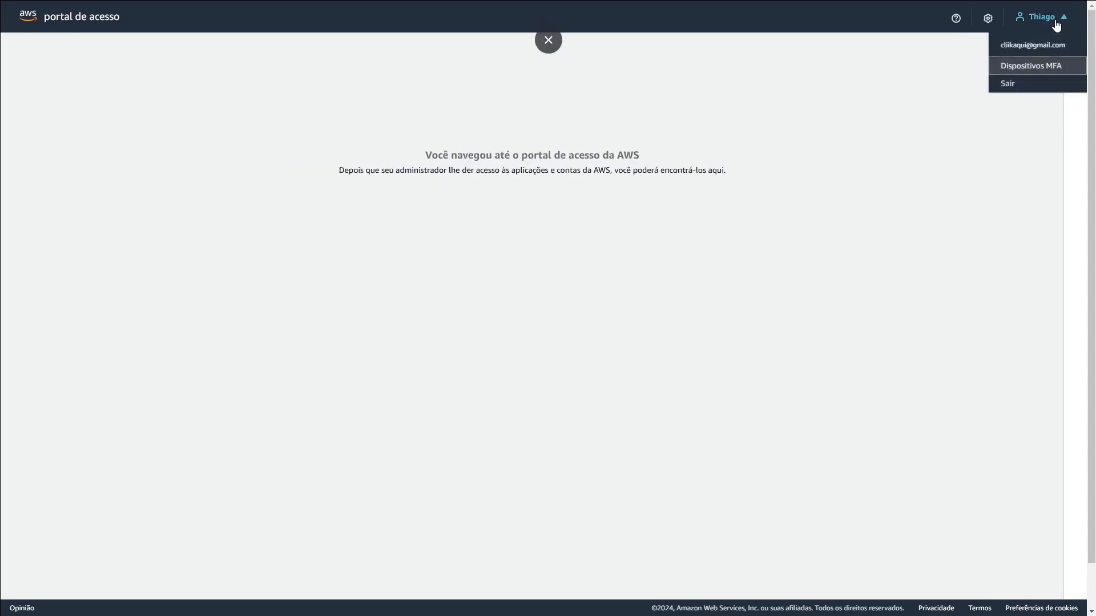
pyautogui.click(1019, 86)
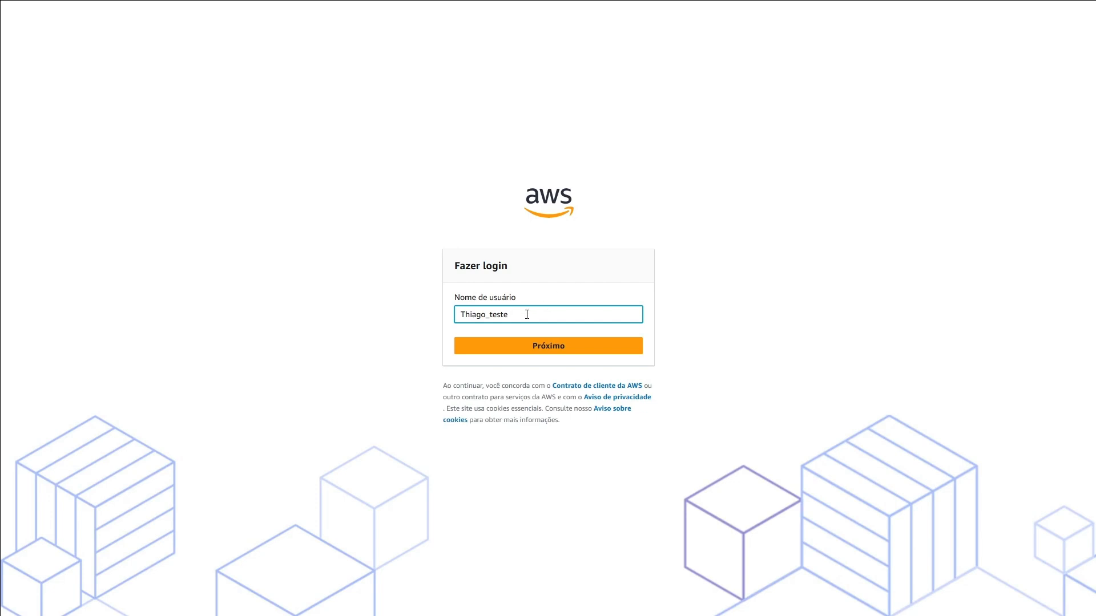
# Sign back in as the test user with the account password and MFA code
pyautogui.click(549, 349)
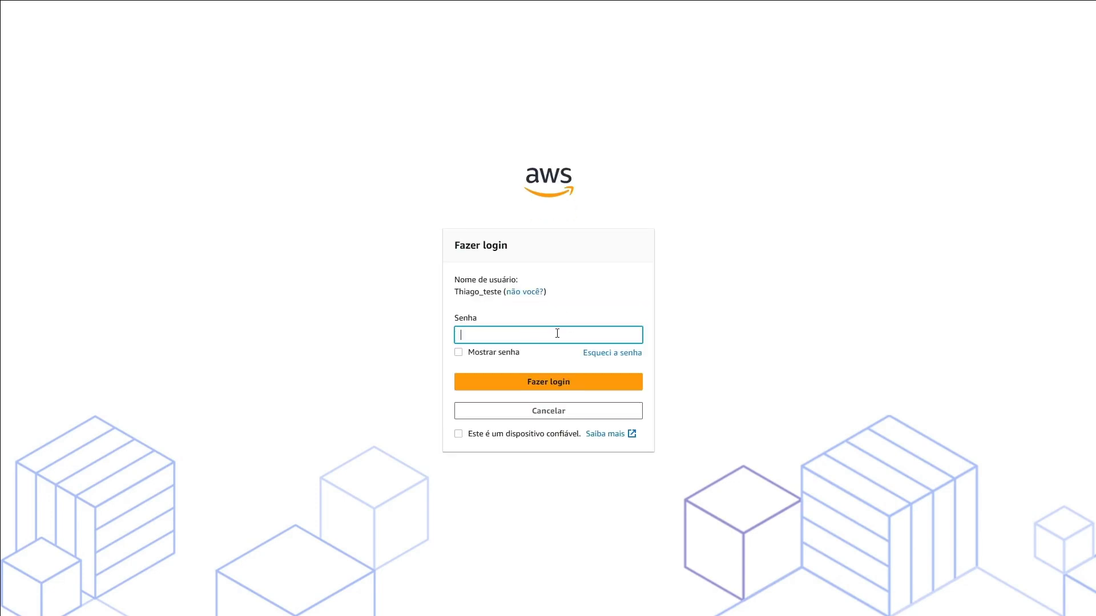
pyautogui.write('x')
pyautogui.press('Return')
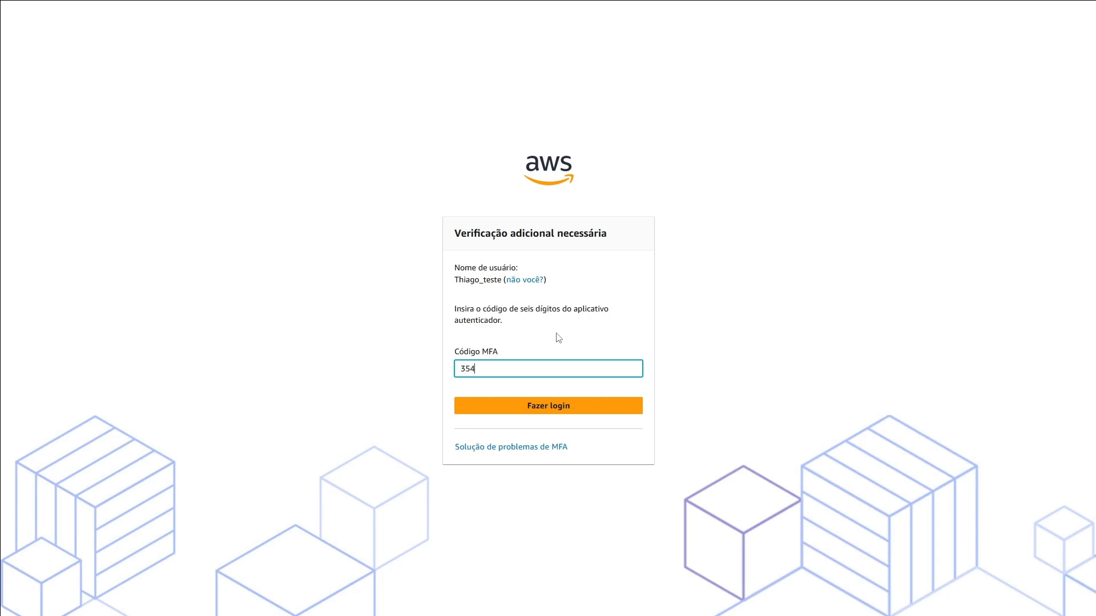
pyautogui.press('Return')
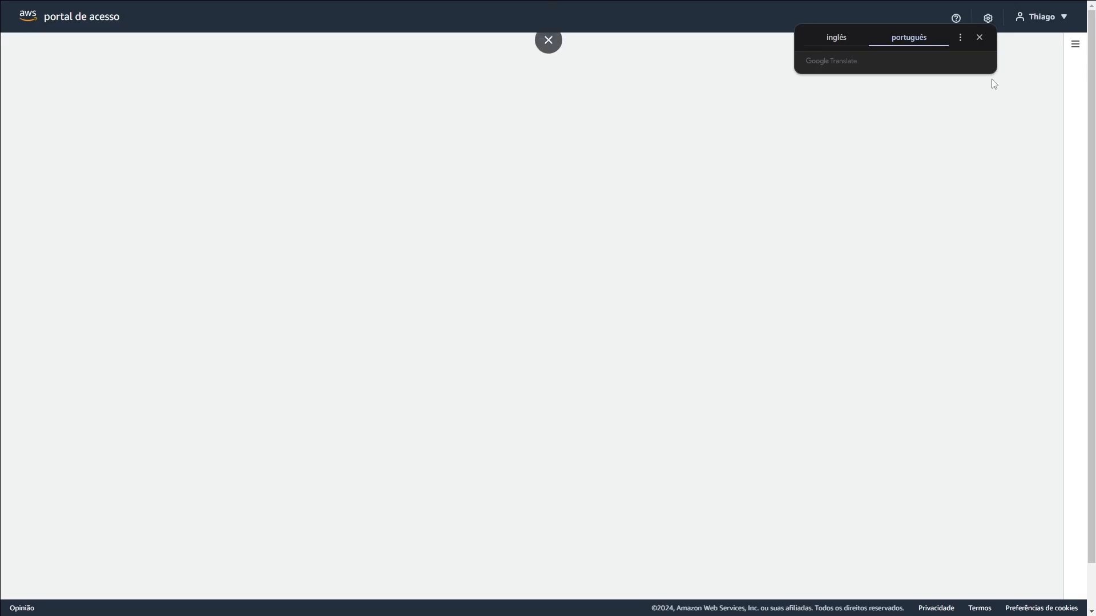
pyautogui.click(977, 41)
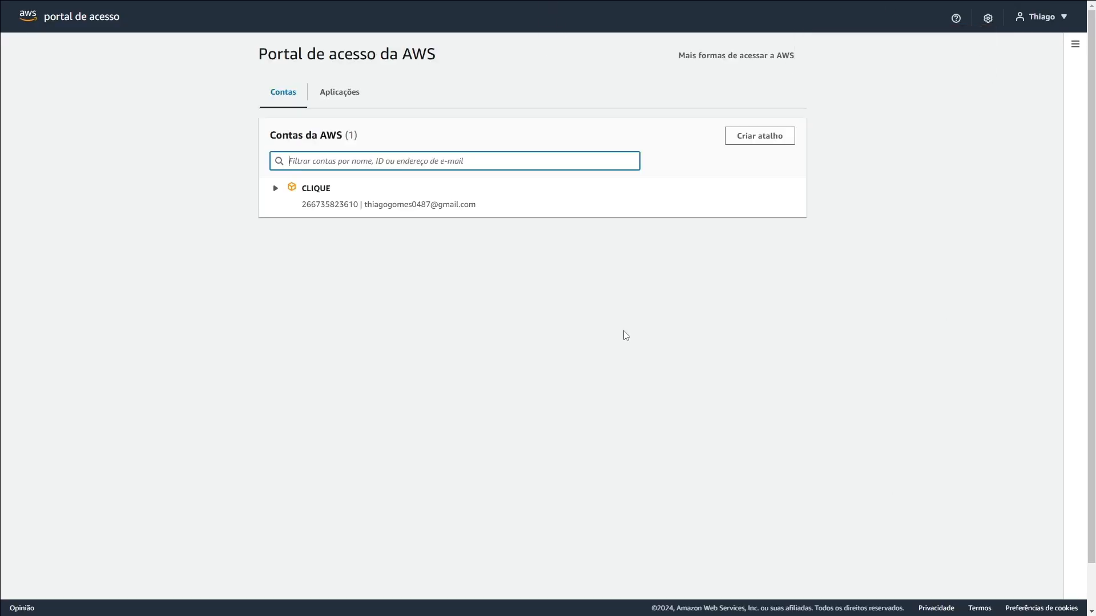
# Expand the CLIQUE account and open the console with the PoliticaEC2 role
pyautogui.click(276, 189)
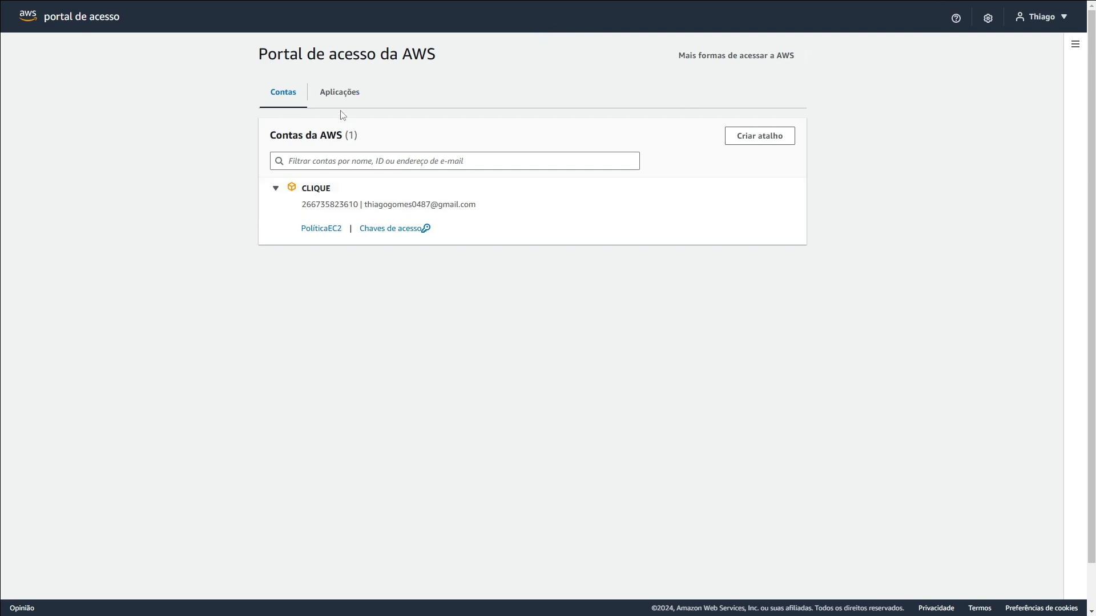
pyautogui.click(348, 98)
pyautogui.click(288, 97)
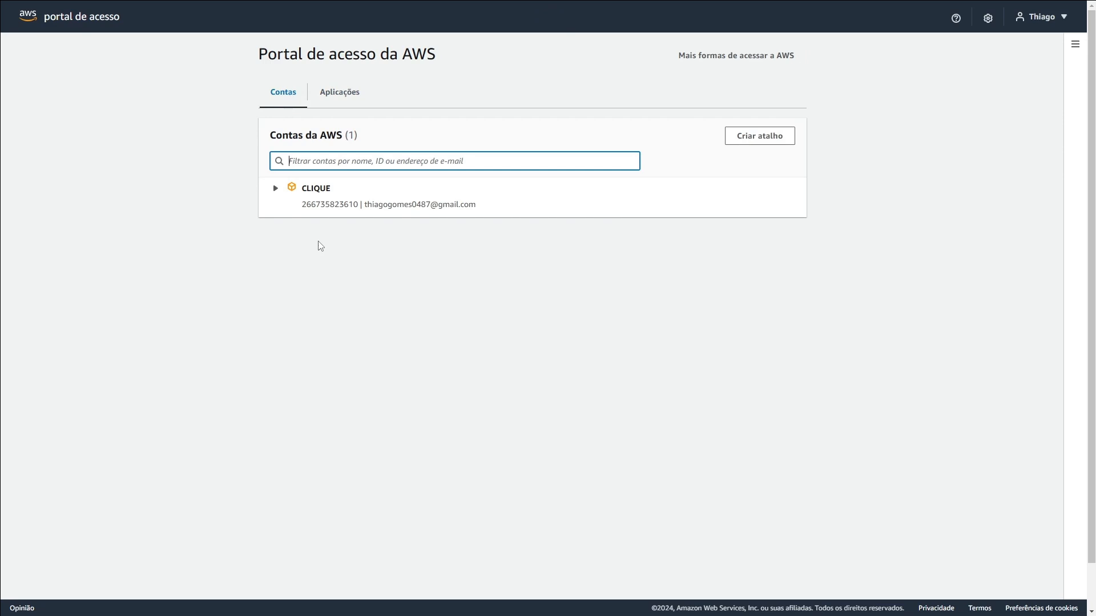
pyautogui.click(276, 188)
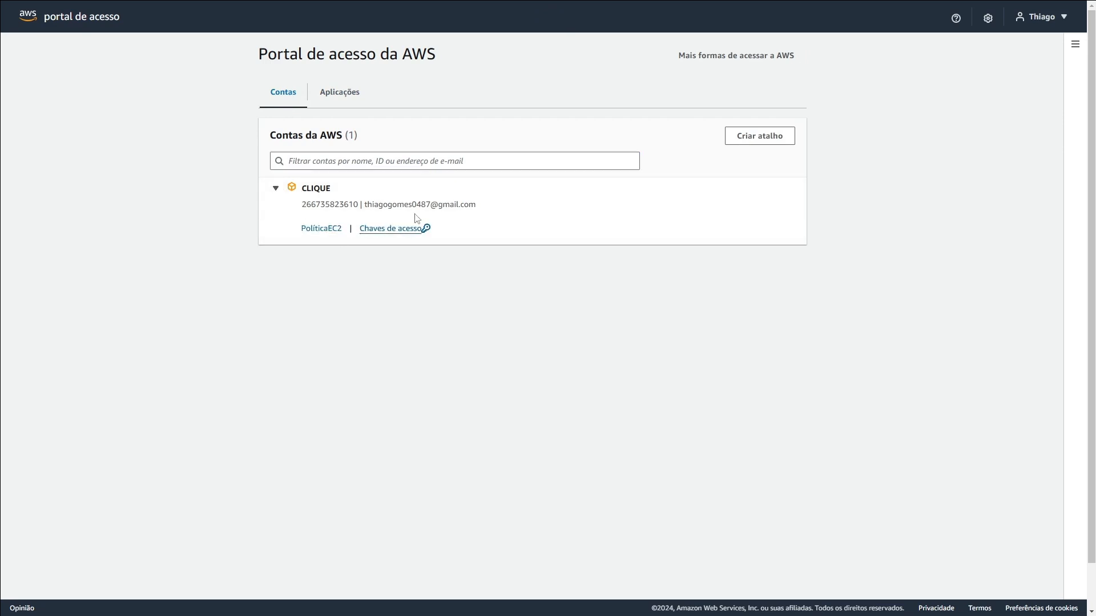
pyautogui.moveTo(307, 203); pyautogui.dragTo(537, 209)
pyautogui.click(314, 215)
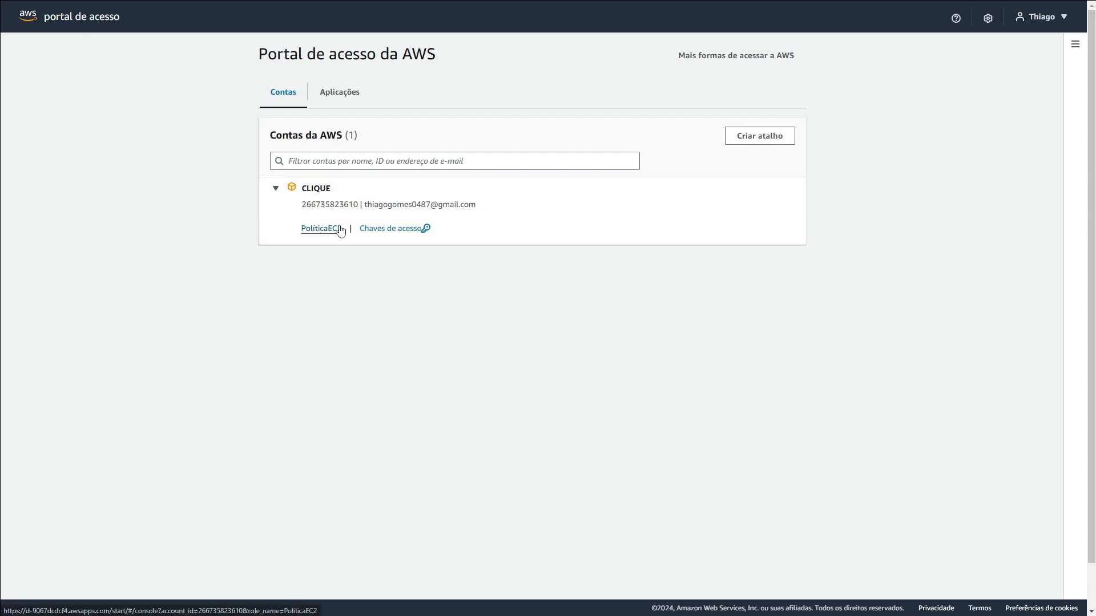
pyautogui.click(322, 231)
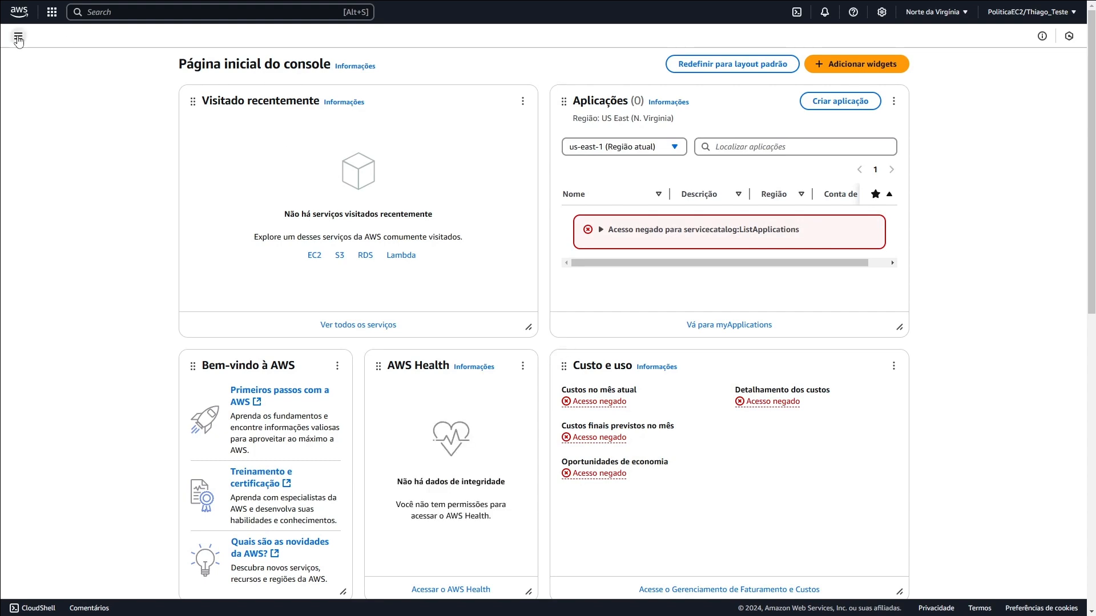
# Search the console for 'Ec2' and open the EC2 service
pyautogui.hotkey('alt', 's')
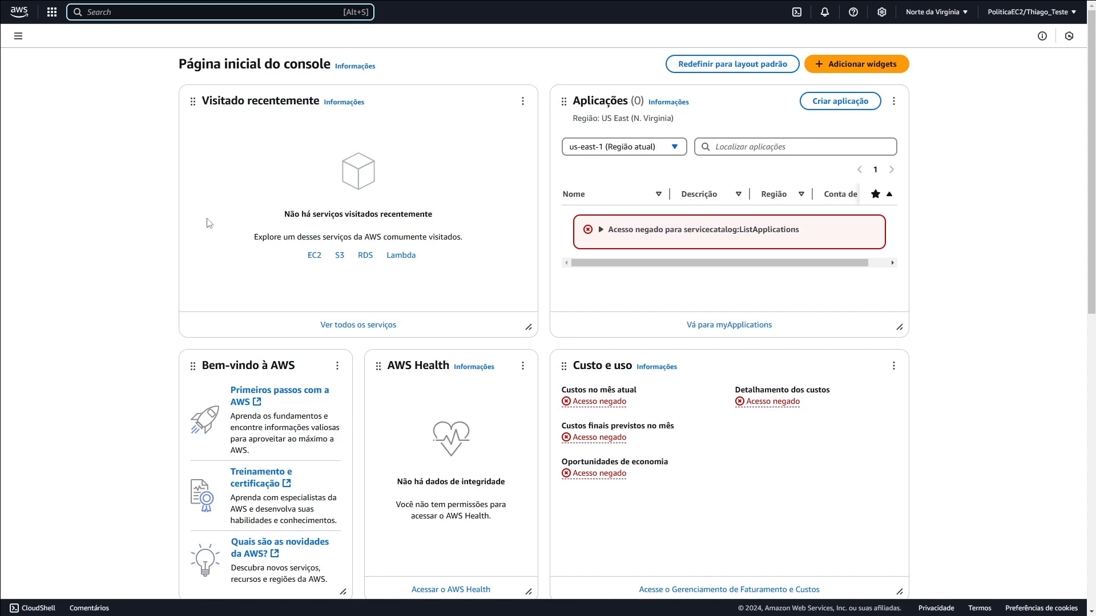
pyautogui.click(125, 12)
pyautogui.write('Ec2')
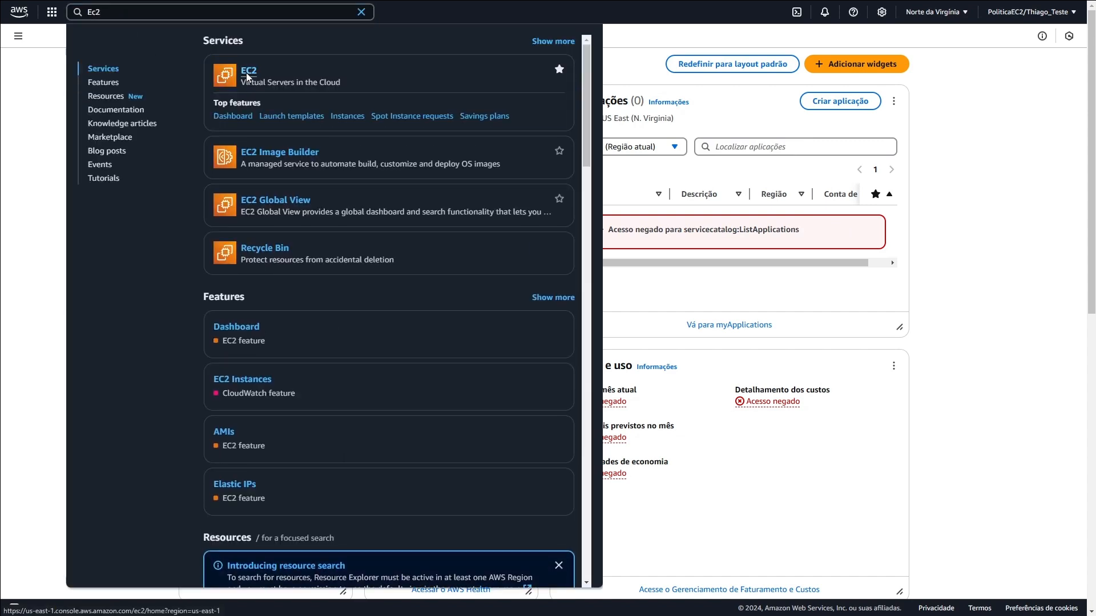
pyautogui.click(249, 76)
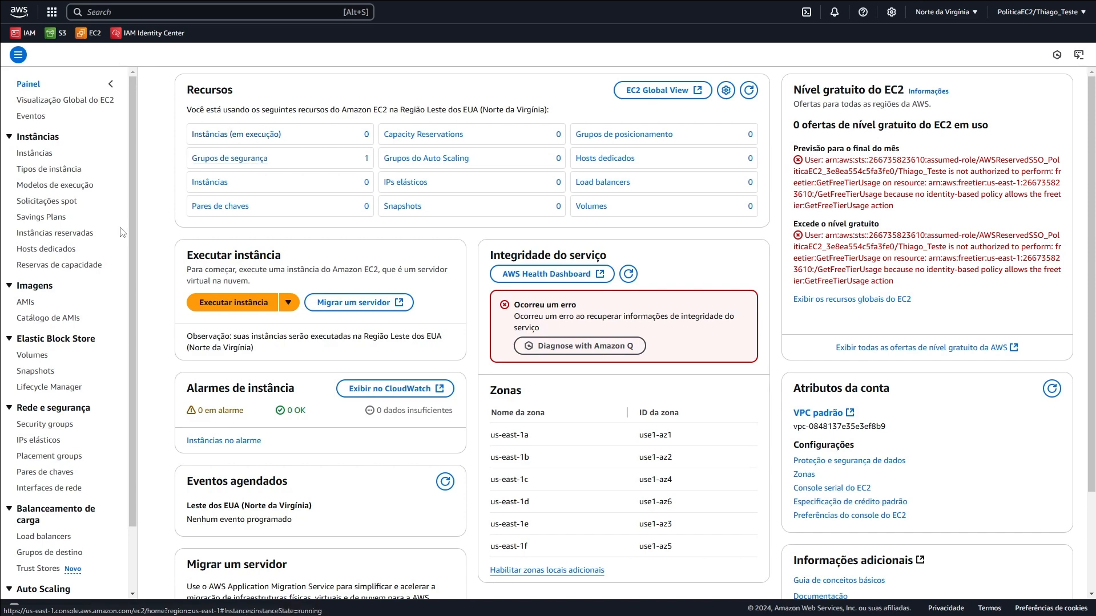
# Check the EC2 instances list, filter to running instances (none), and start launching an instance
pyautogui.click(34, 155)
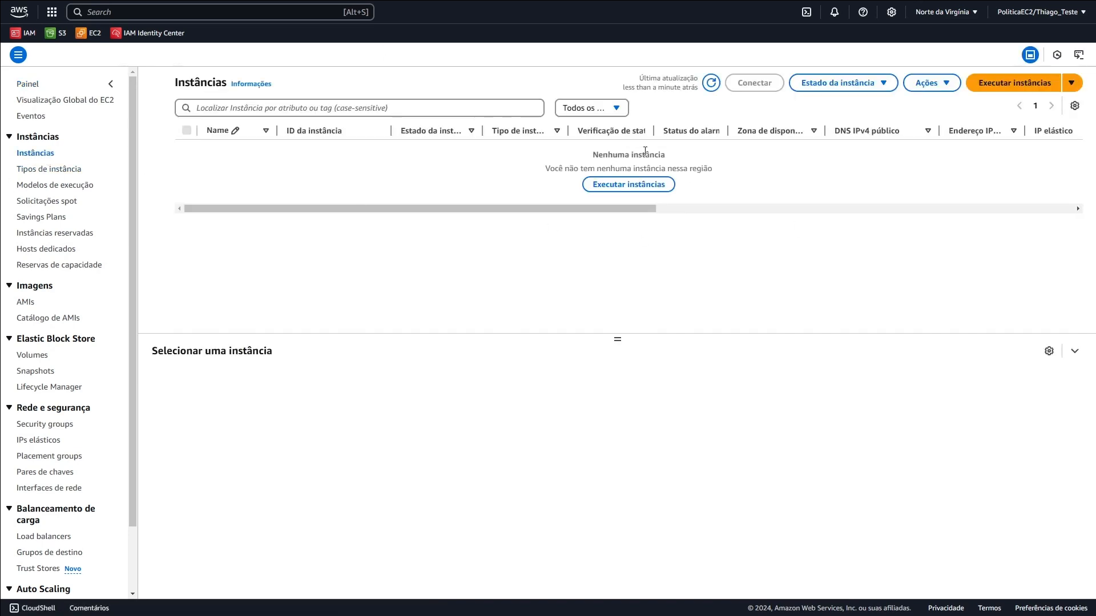
pyautogui.moveTo(336, 209); pyautogui.dragTo(320, 224)
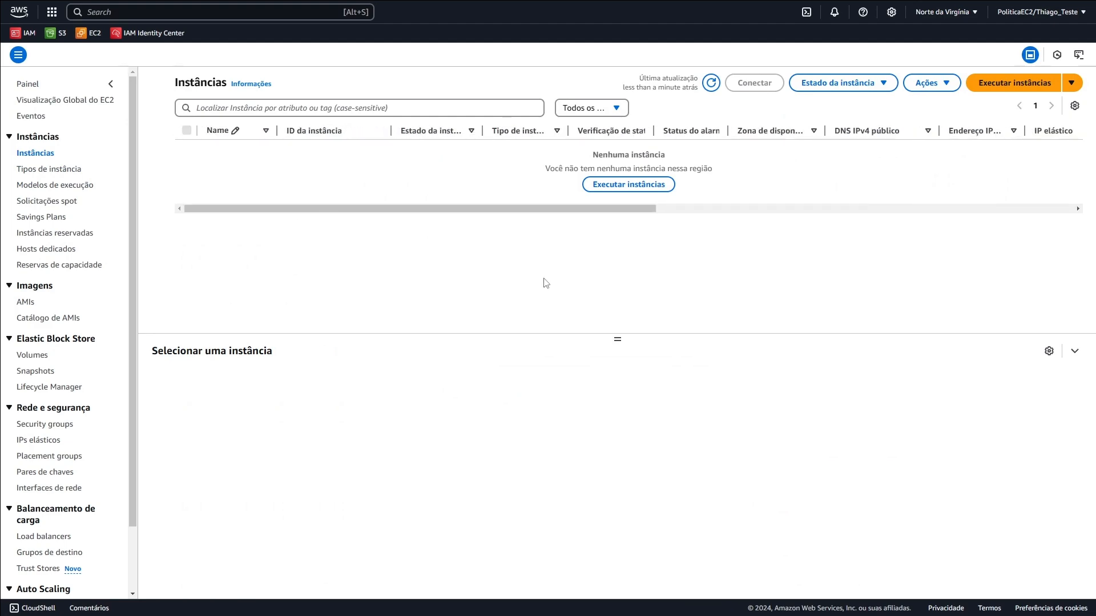
pyautogui.click(34, 85)
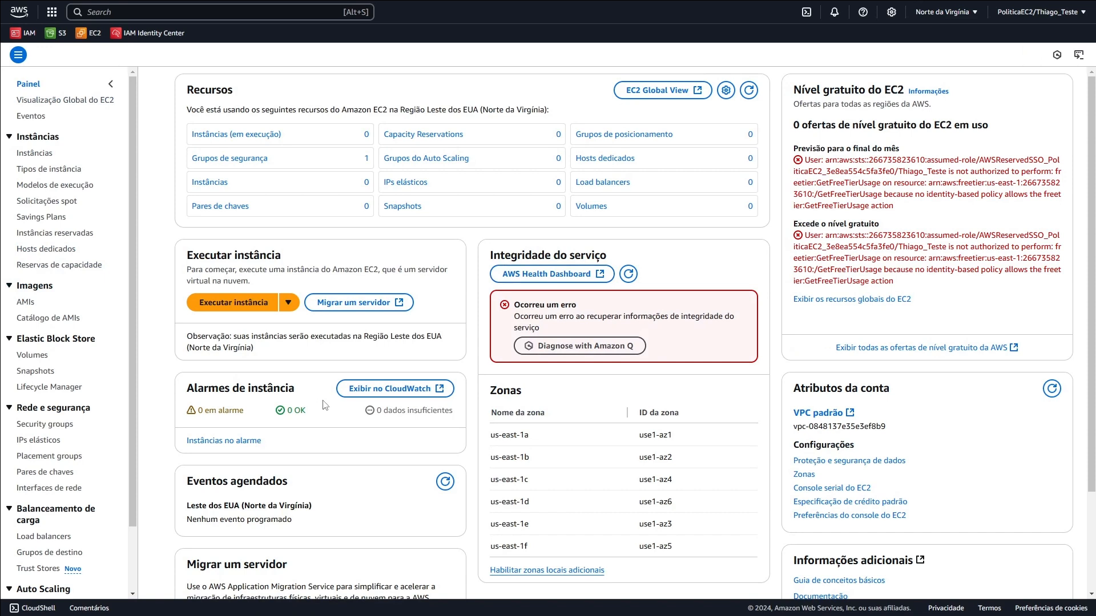
pyautogui.moveTo(287, 411); pyautogui.dragTo(311, 411)
pyautogui.moveTo(393, 410); pyautogui.dragTo(468, 420)
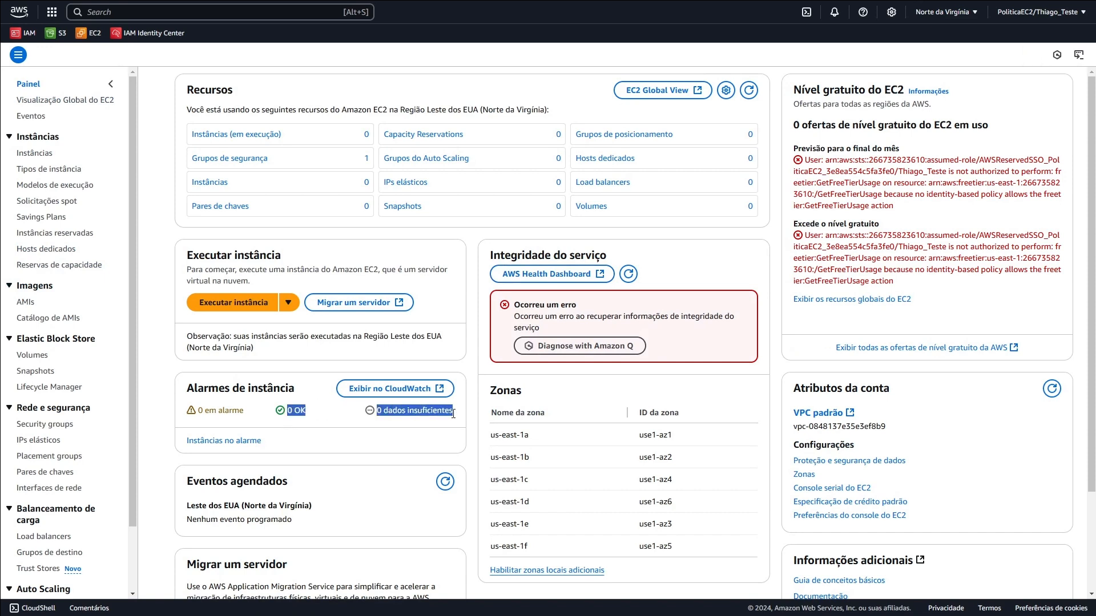
pyautogui.click(485, 459)
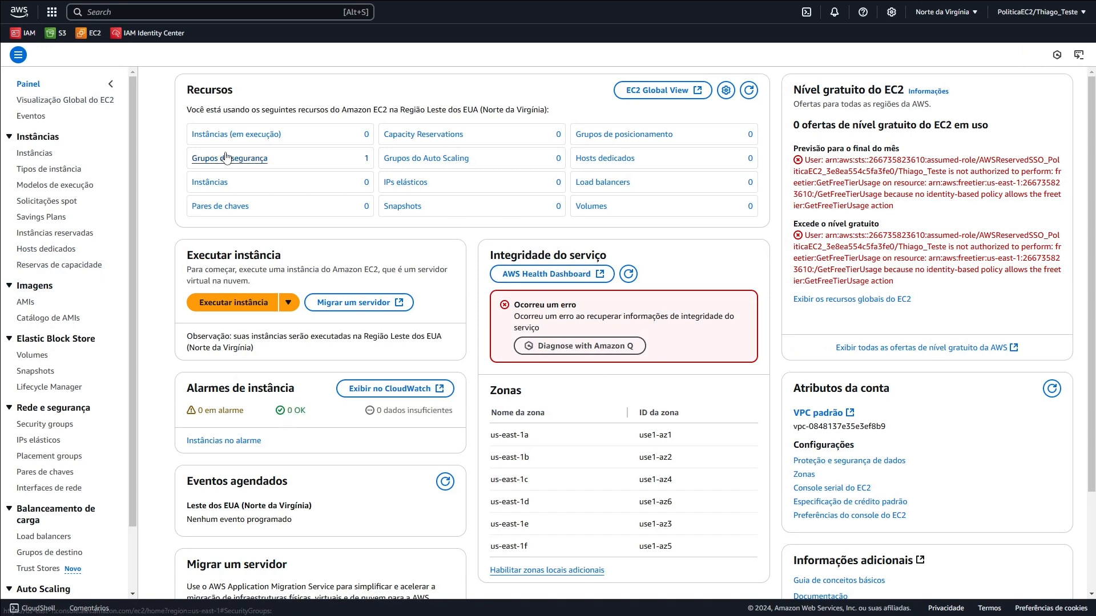
pyautogui.click(234, 136)
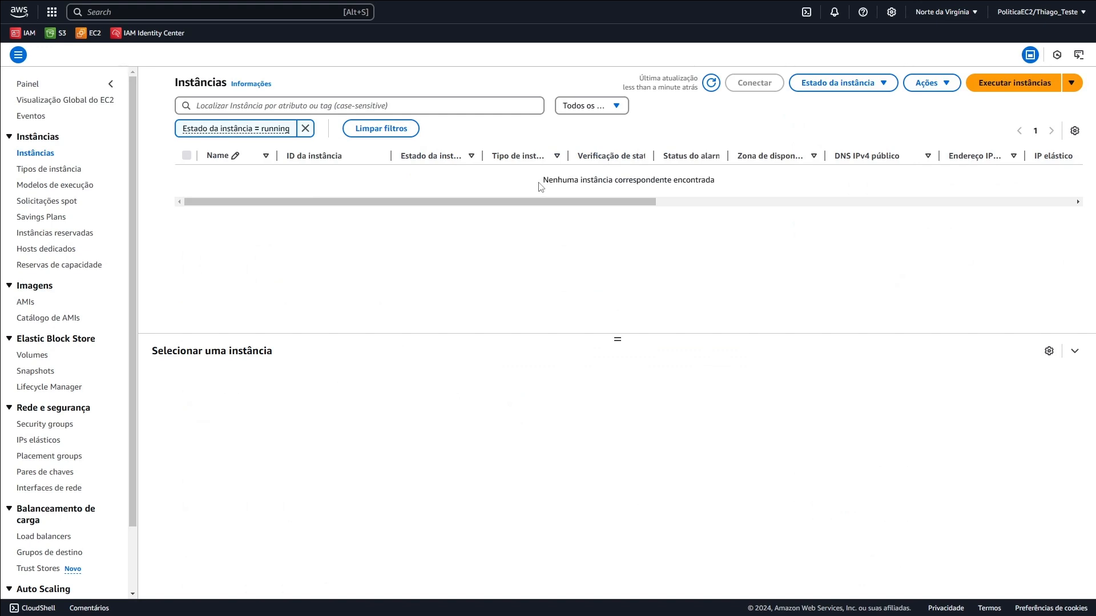
pyautogui.click(1017, 92)
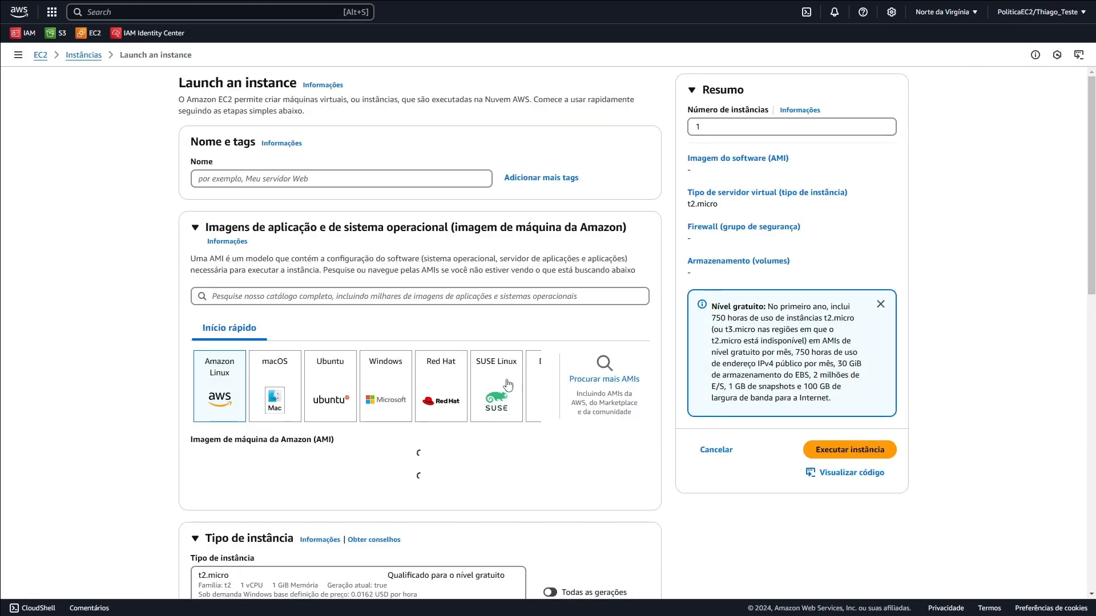
# Choose Windows under Início rápido so Microsoft Windows Server 2025 Base becomes the AMI
pyautogui.scroll(-5, 509, 244)
pyautogui.scroll(2, 399, 234)
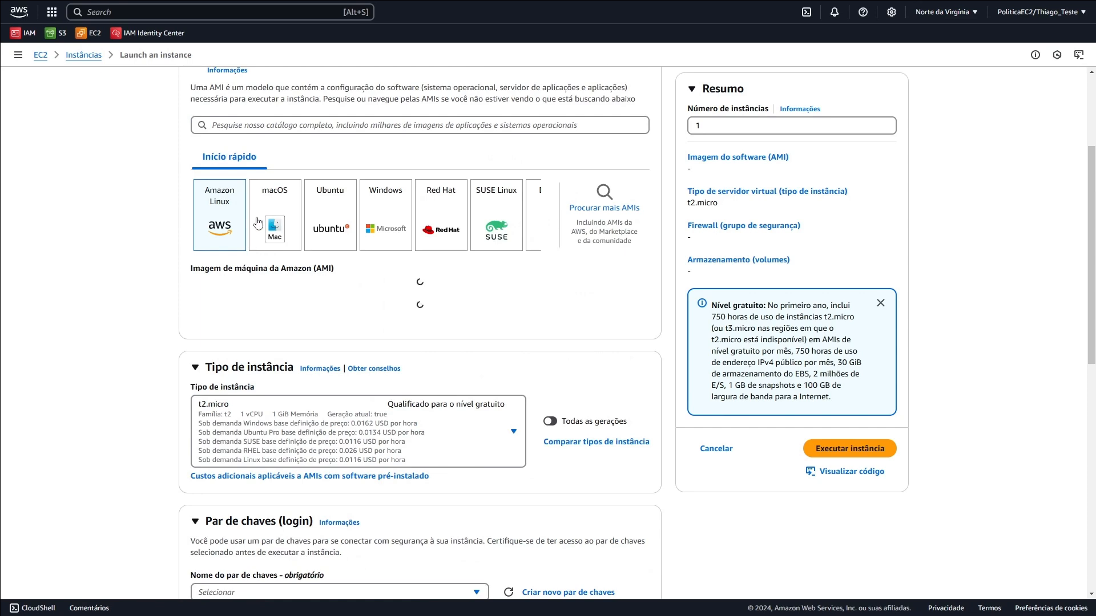
pyautogui.click(294, 223)
pyautogui.click(400, 222)
# Turn on Todas as gerações and review the t3.micro type and 30 GiB storage
pyautogui.scroll(-2, 222, 346)
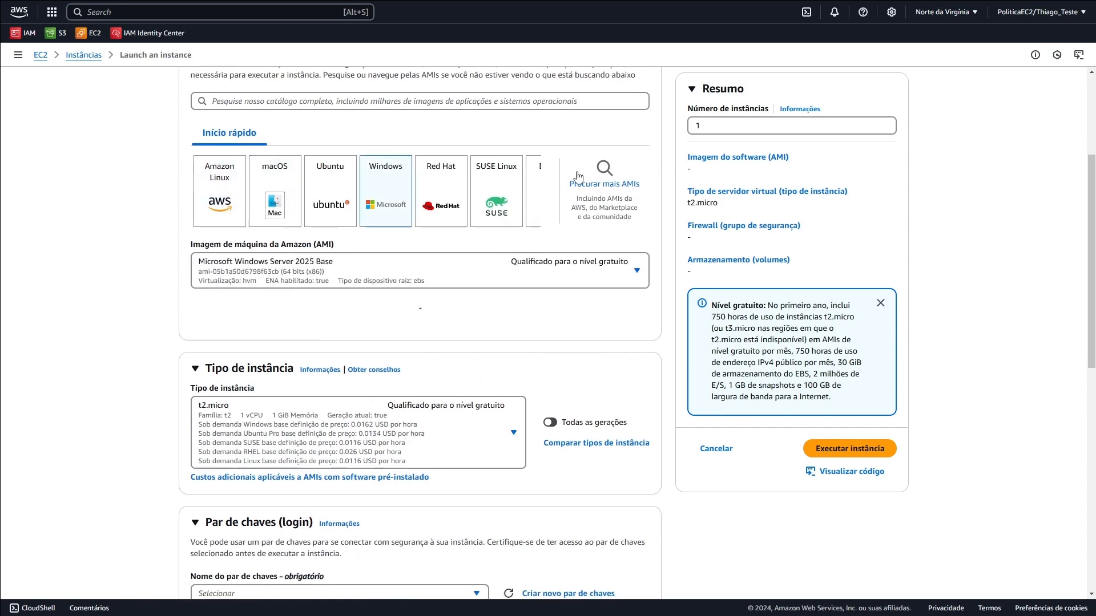
pyautogui.scroll(-1, 615, 350)
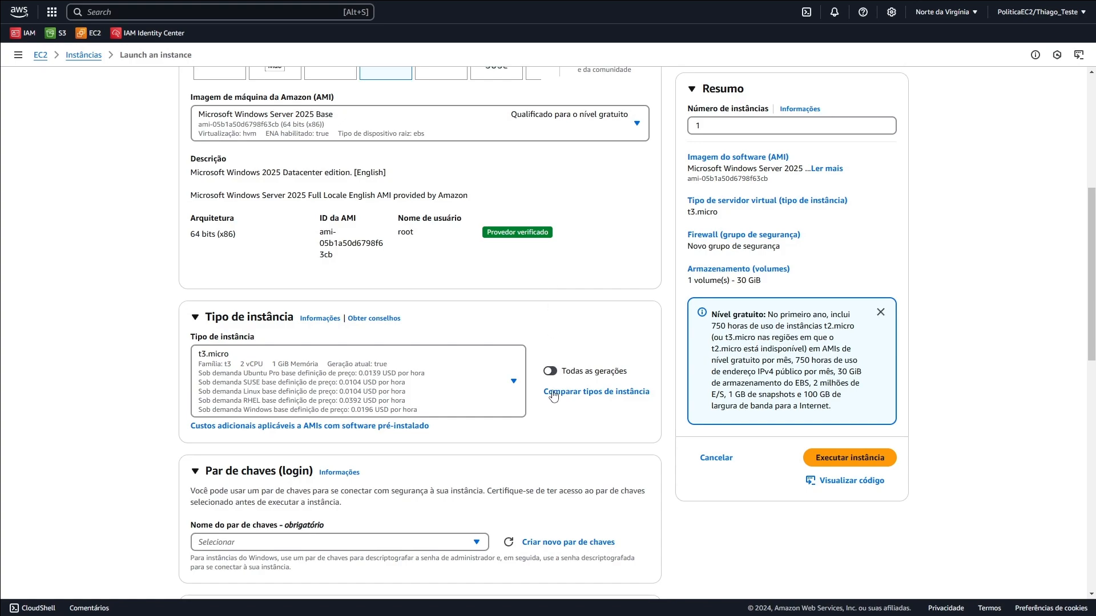
pyautogui.click(551, 372)
pyautogui.scroll(-9, 606, 276)
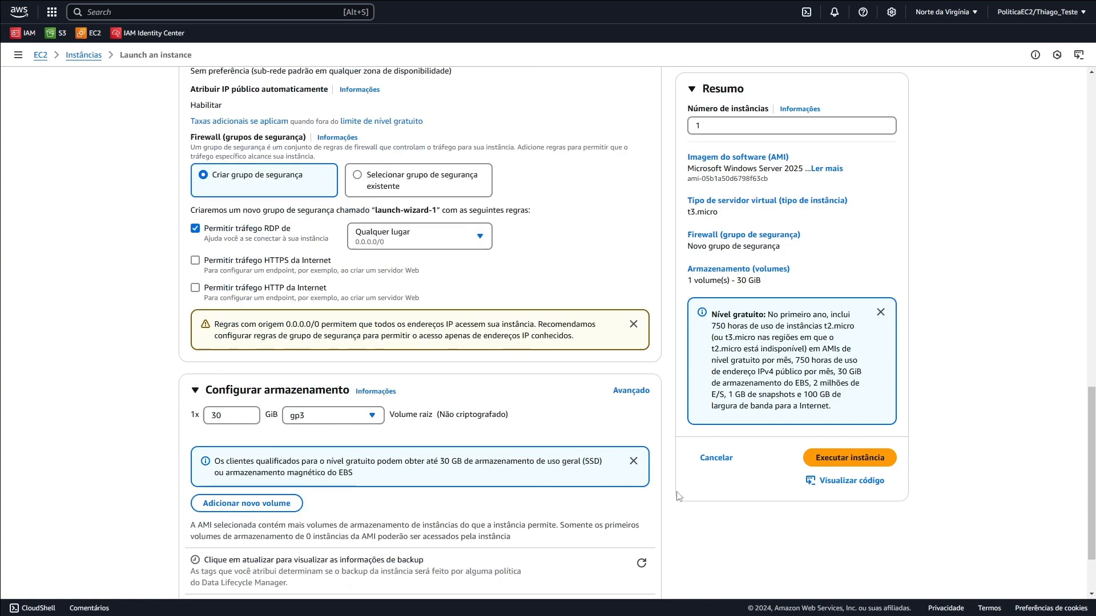
pyautogui.scroll(8, 679, 449)
pyautogui.scroll(7, 678, 448)
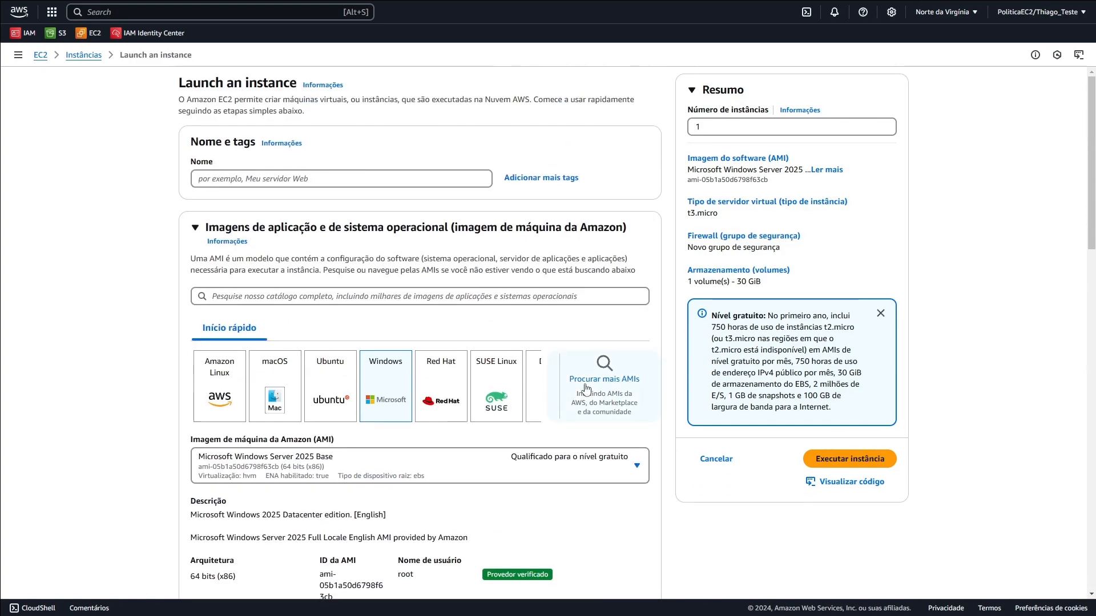